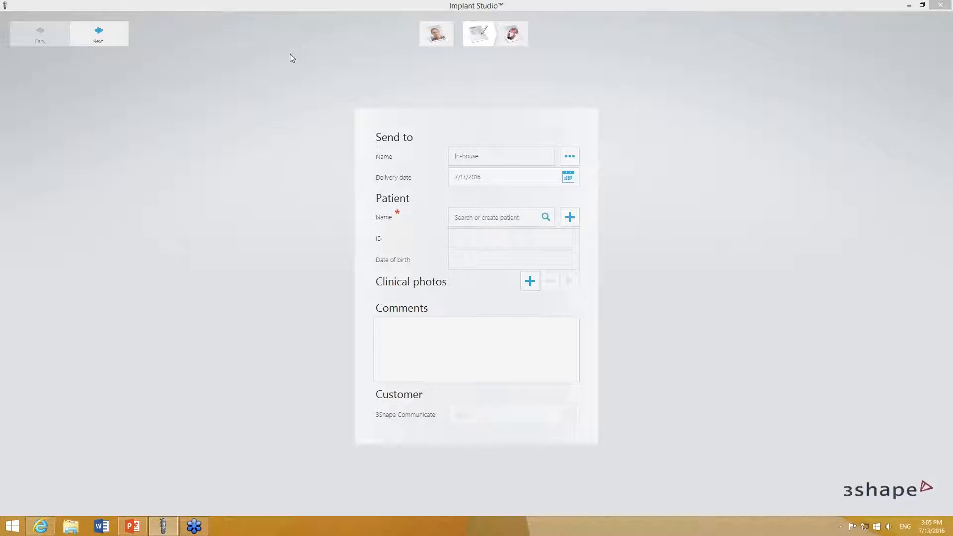
# Leave the open order form for the patient page and start a new case.
pyautogui.click(441, 39)
pyautogui.click(474, 286)
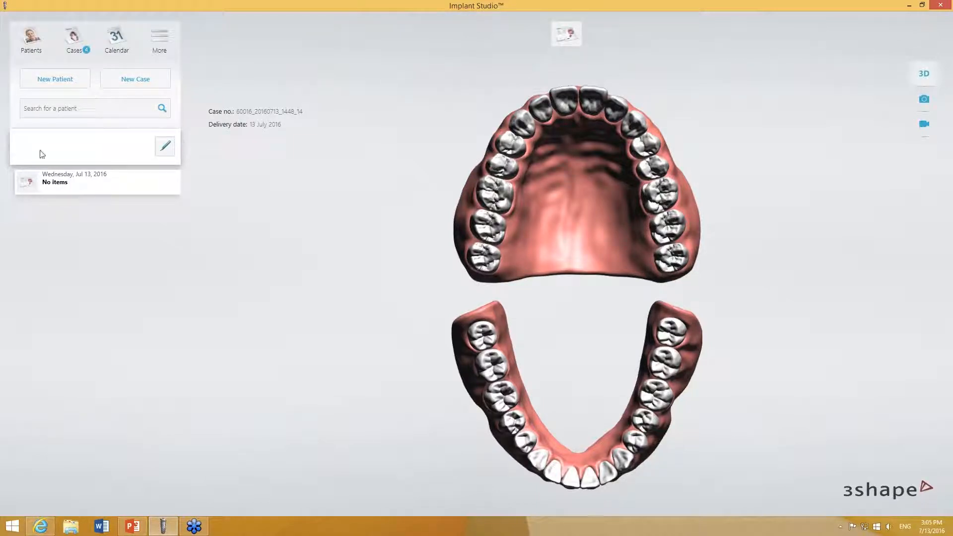
pyautogui.click(119, 85)
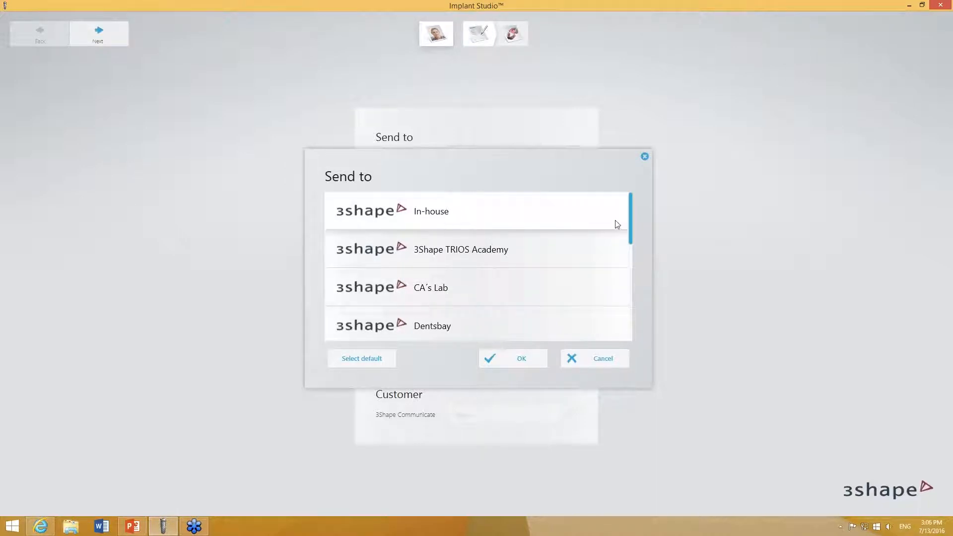
# Set In-house as the case recipient, assign the existing test patient, and continue to the tooth selection.
pyautogui.moveTo(629, 216)
pyautogui.mouseDown()
pyautogui.moveTo(622, 325)
pyautogui.moveTo(624, 201)
pyautogui.mouseUp()
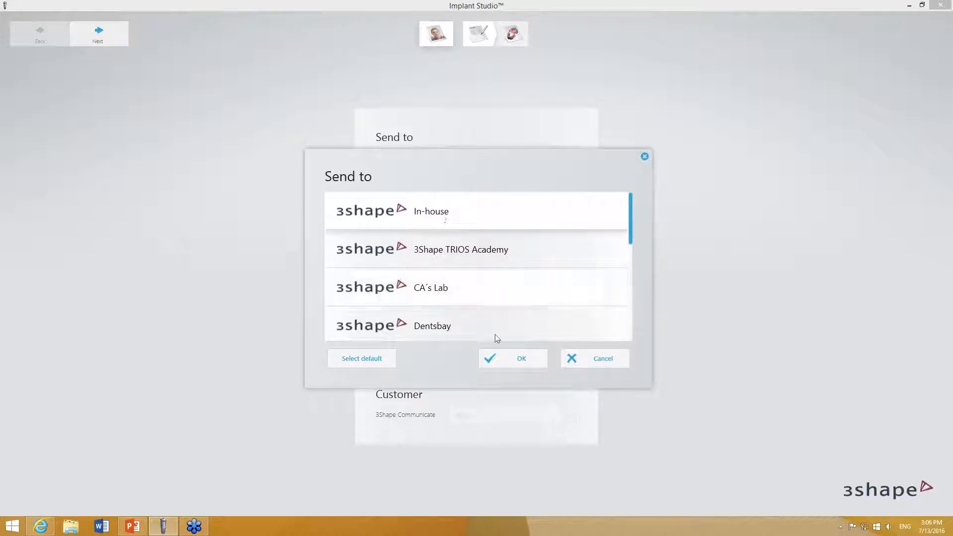
pyautogui.click(517, 356)
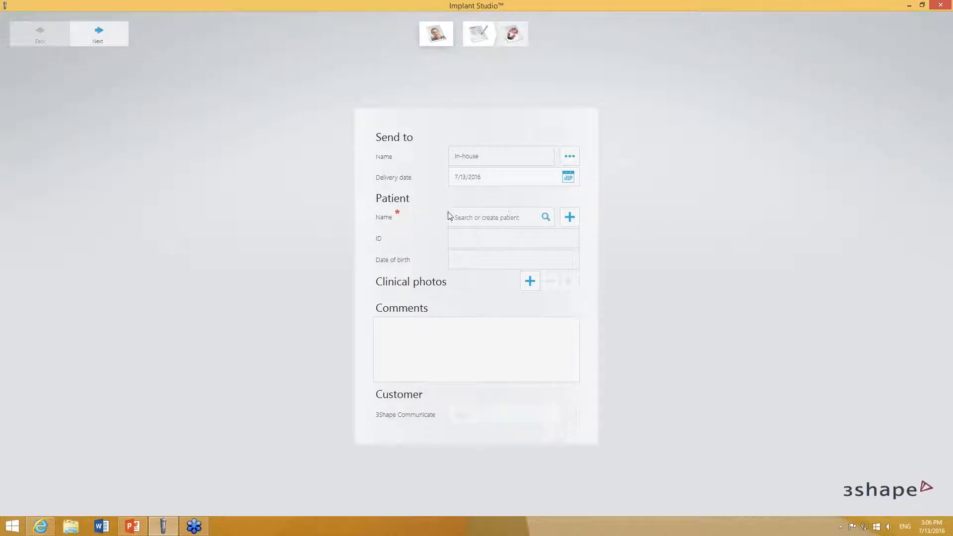
pyautogui.click(498, 220)
pyautogui.write('te')
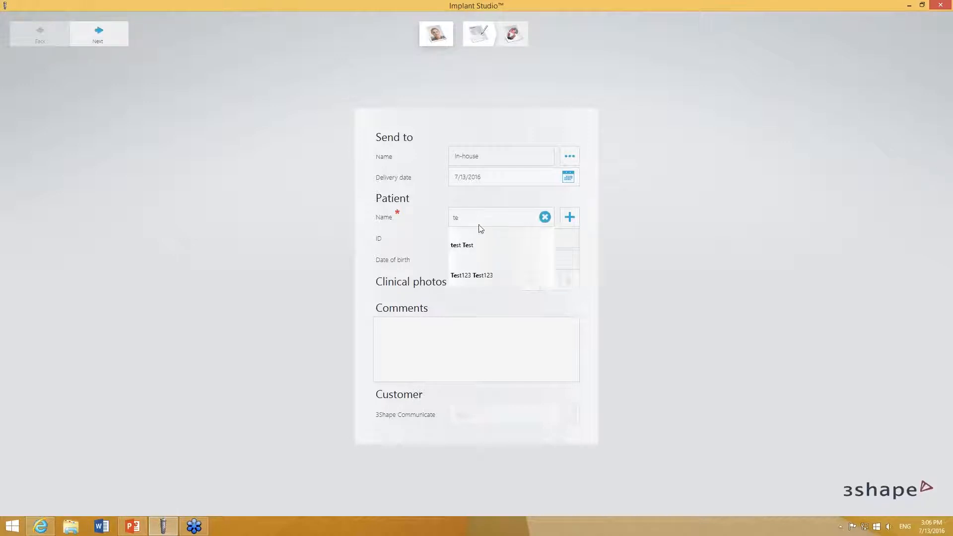
pyautogui.click(469, 246)
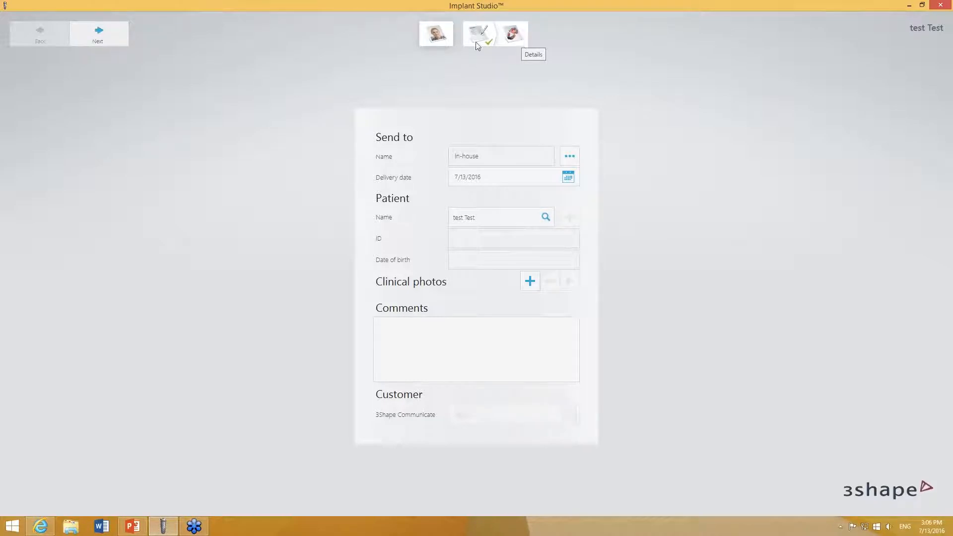
pyautogui.click(92, 33)
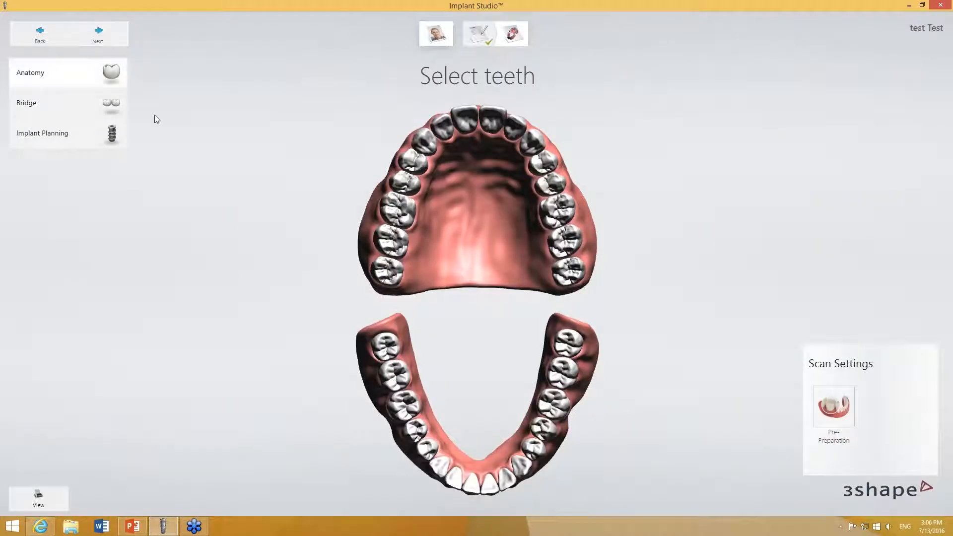
# Select the first and second molars on one side of the lower jaw and the first molar on the opposite side.
pyautogui.moveTo(485, 341); pyautogui.dragTo(433, 303, button='right')
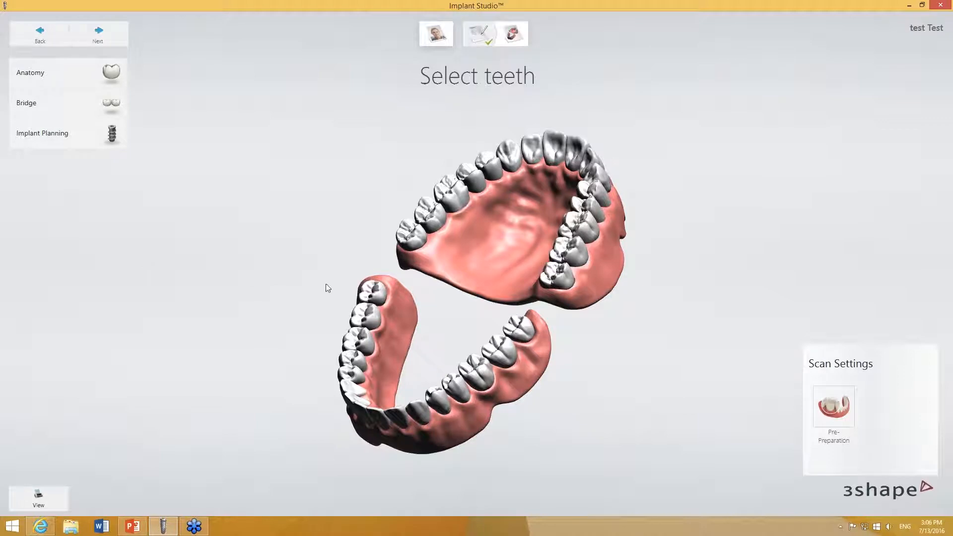
pyautogui.click(468, 368)
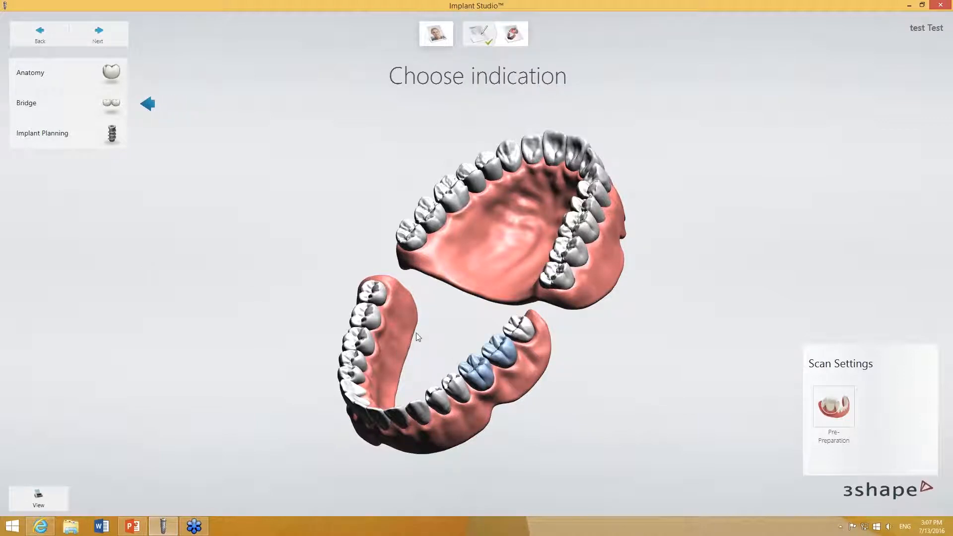
pyautogui.moveTo(416, 333); pyautogui.dragTo(435, 373, button='right')
pyautogui.click(372, 355)
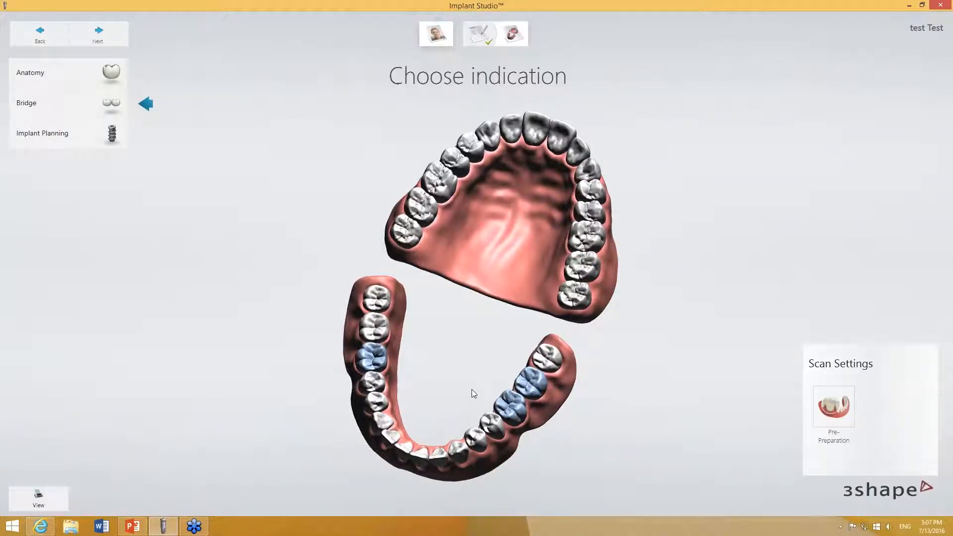
# Assign the tooth-supported Implant Planning indication with Surgical Guide to the three selected lower molars.
pyautogui.moveTo(472, 392)
pyautogui.mouseDown(button='right')
pyautogui.moveTo(484, 420)
pyautogui.moveTo(511, 407)
pyautogui.moveTo(461, 380)
pyautogui.moveTo(448, 396)
pyautogui.moveTo(464, 395)
pyautogui.mouseUp(button='right')
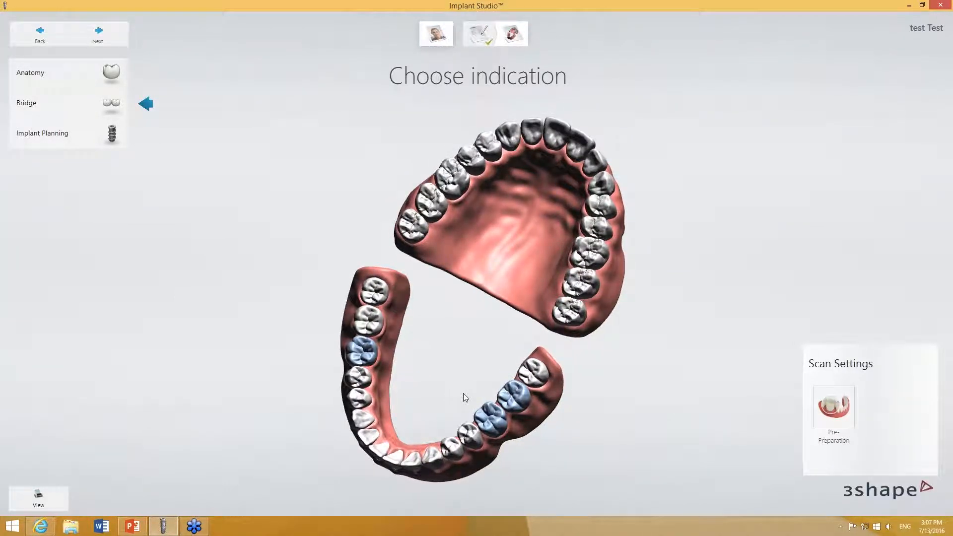
pyautogui.moveTo(619, 435); pyautogui.dragTo(574, 394, button='right')
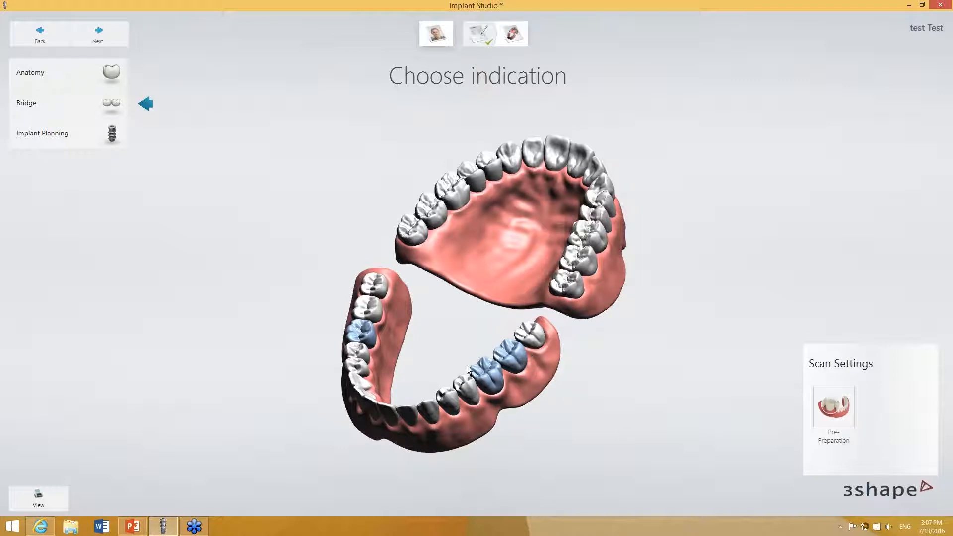
pyautogui.moveTo(504, 377); pyautogui.dragTo(493, 401, button='right')
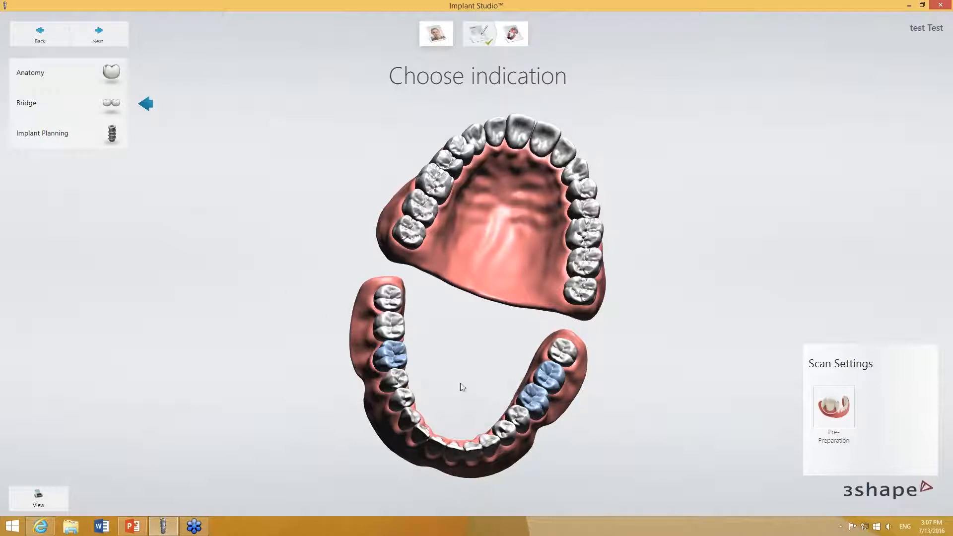
pyautogui.moveTo(466, 363); pyautogui.dragTo(428, 366, button='right')
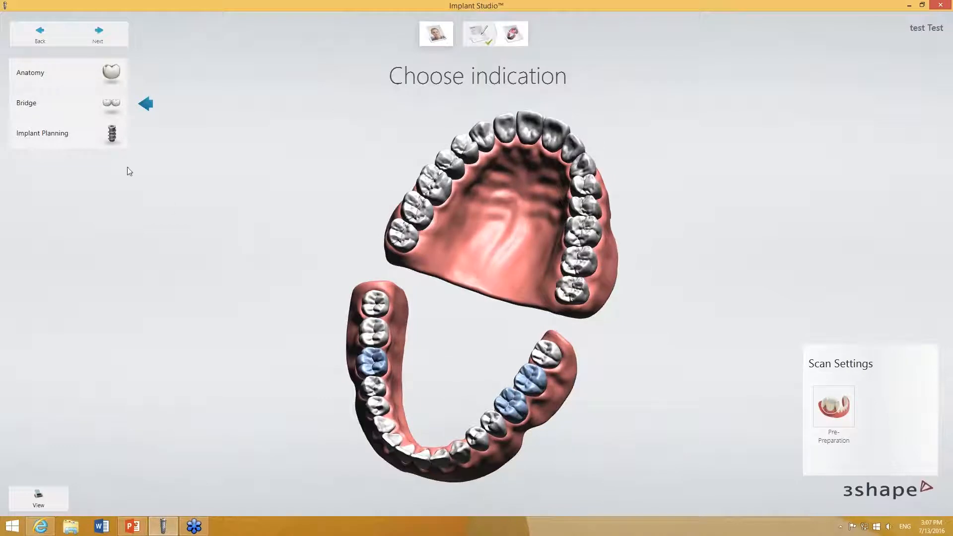
pyautogui.click(105, 144)
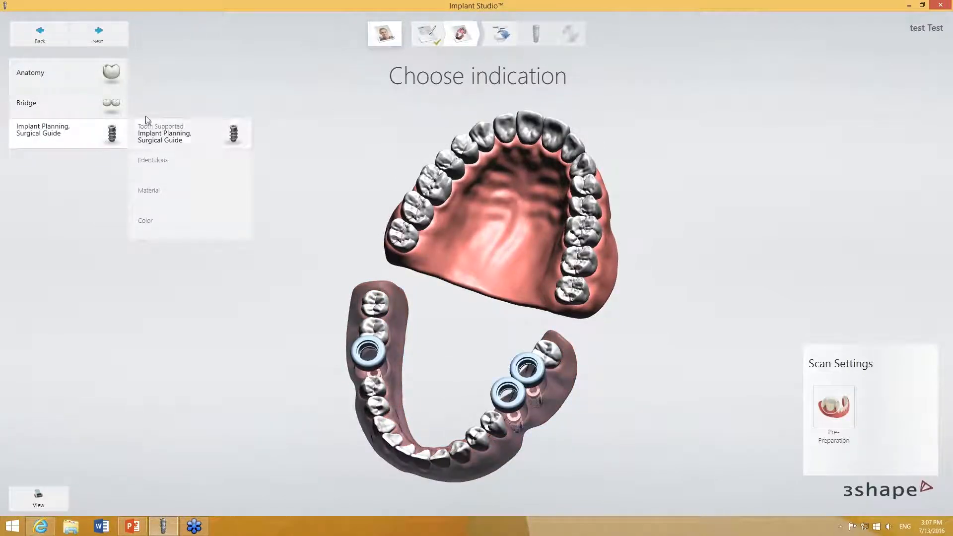
pyautogui.click(213, 136)
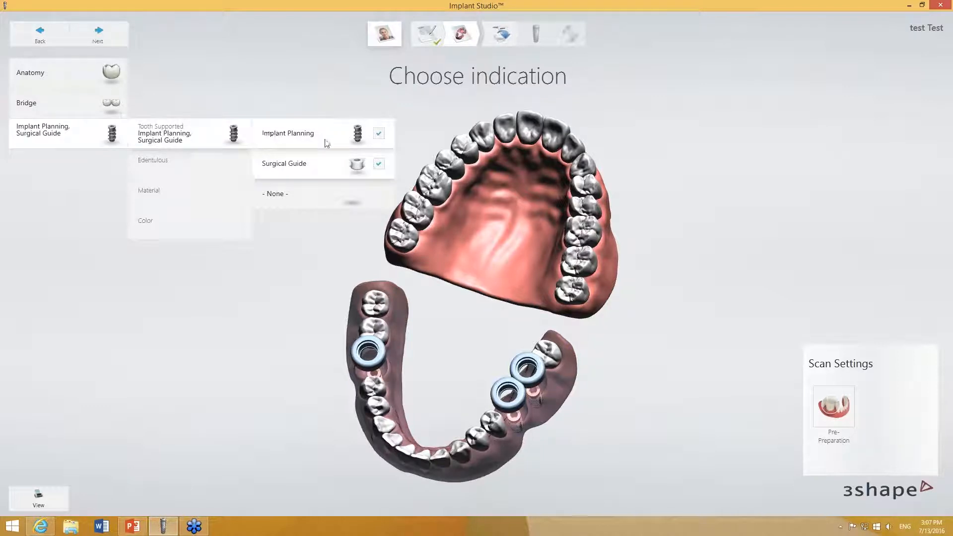
pyautogui.click(380, 166)
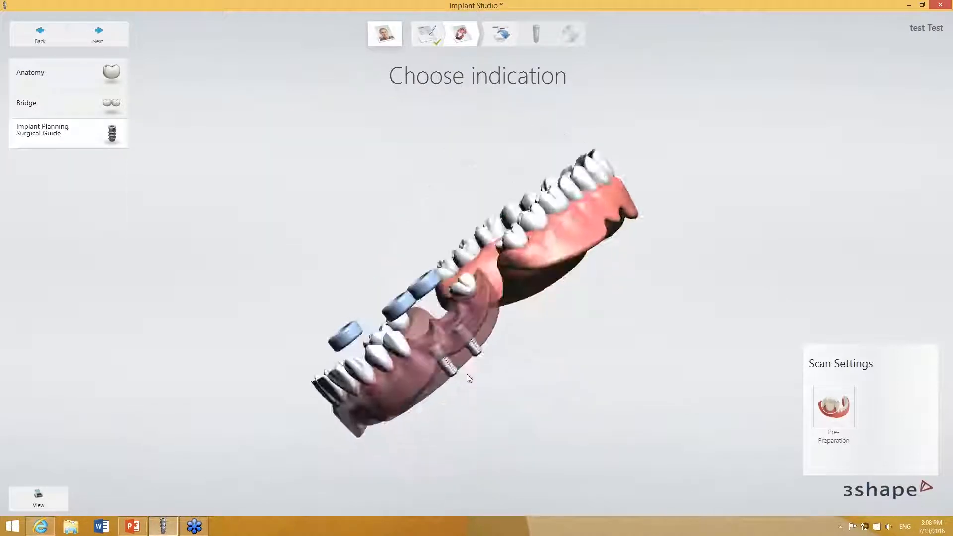
# Add the Crown indication with Implant Studio Virtual Crown material to the selected teeth and continue to the scan import.
pyautogui.click(99, 74)
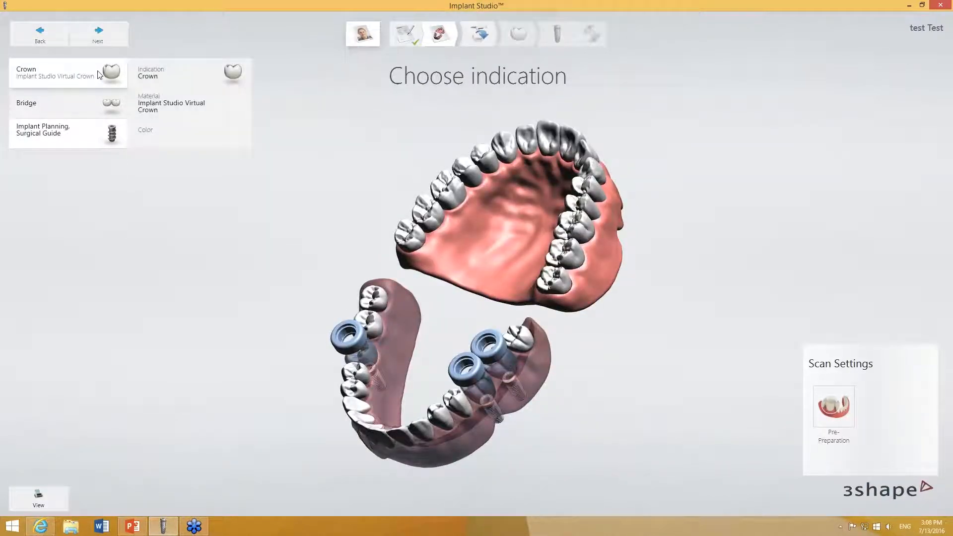
pyautogui.click(195, 78)
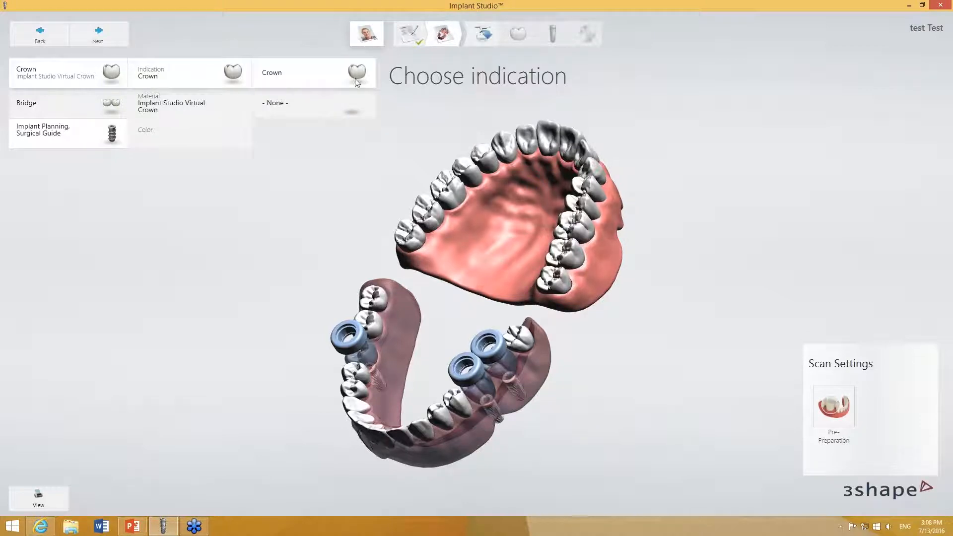
pyautogui.click(356, 78)
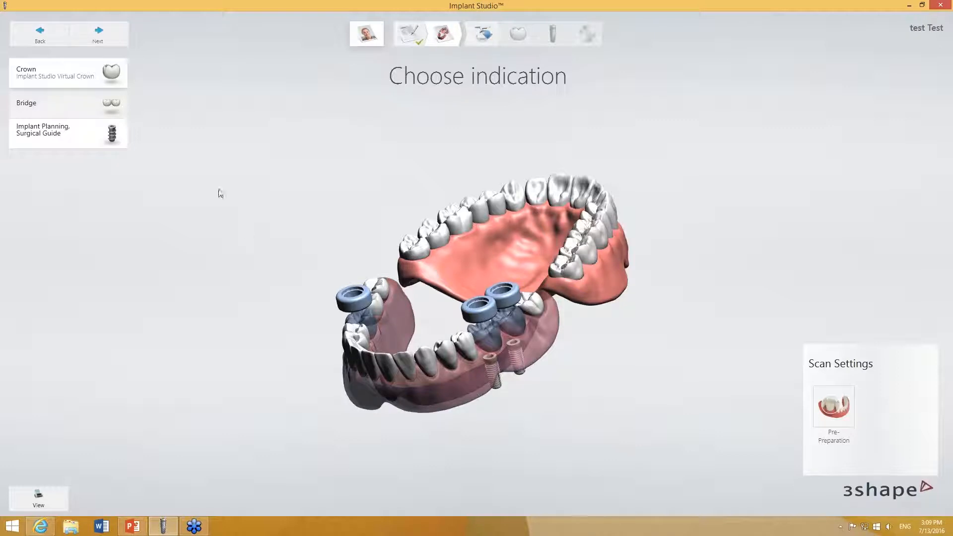
pyautogui.moveTo(333, 252)
pyautogui.mouseDown(button='right')
pyautogui.moveTo(361, 355)
pyautogui.moveTo(335, 253)
pyautogui.mouseUp(button='right')
pyautogui.scroll(3, 385, 336)
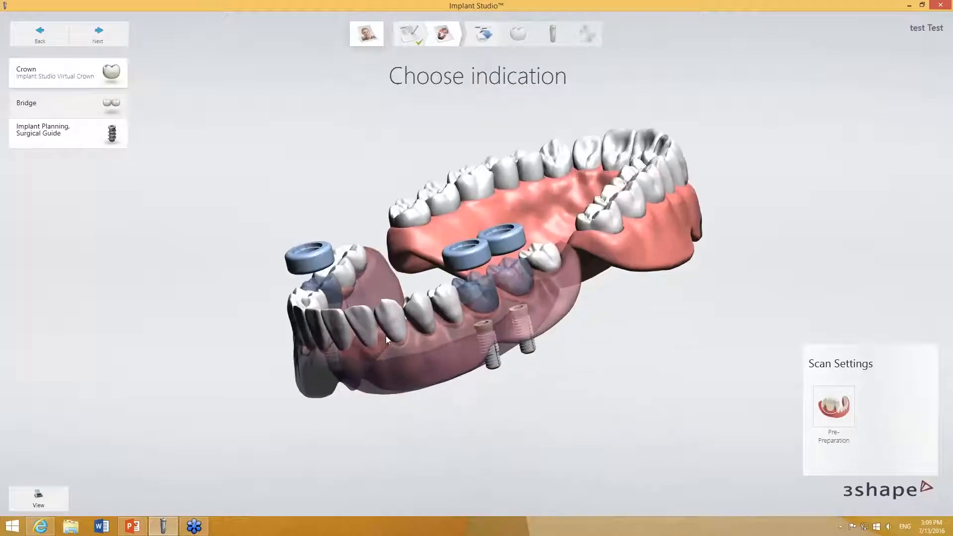
pyautogui.moveTo(386, 336); pyautogui.dragTo(289, 374, button='right')
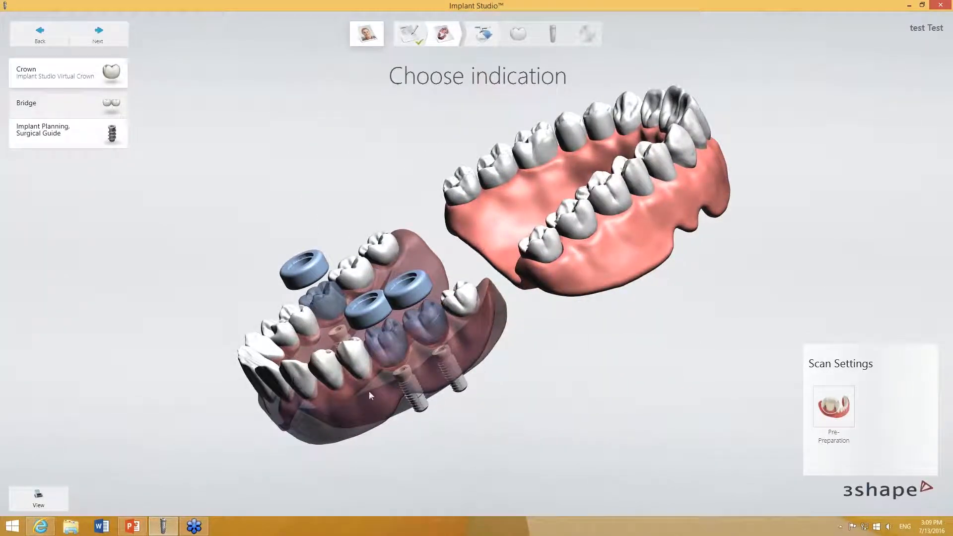
pyautogui.moveTo(390, 420); pyautogui.dragTo(410, 410, button='right')
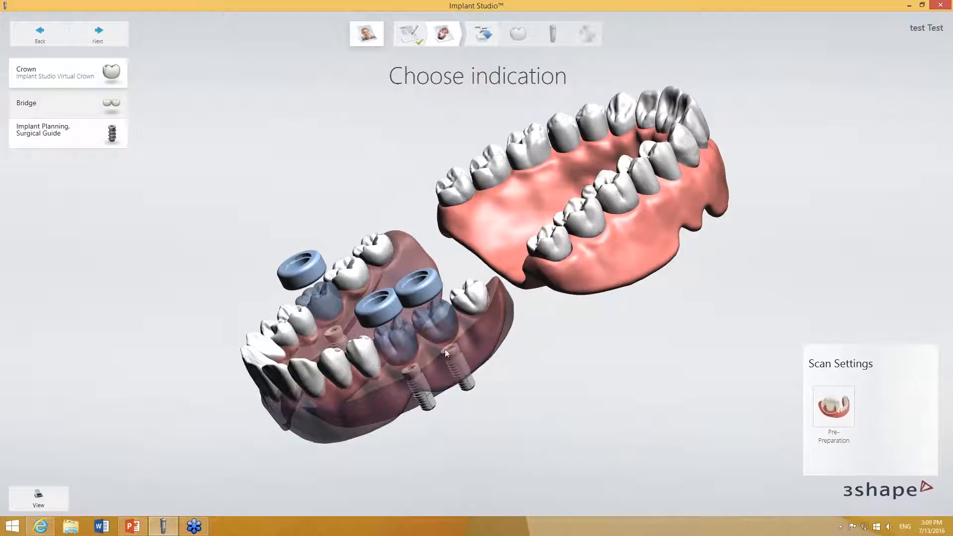
pyautogui.moveTo(384, 355); pyautogui.dragTo(472, 348, button='right')
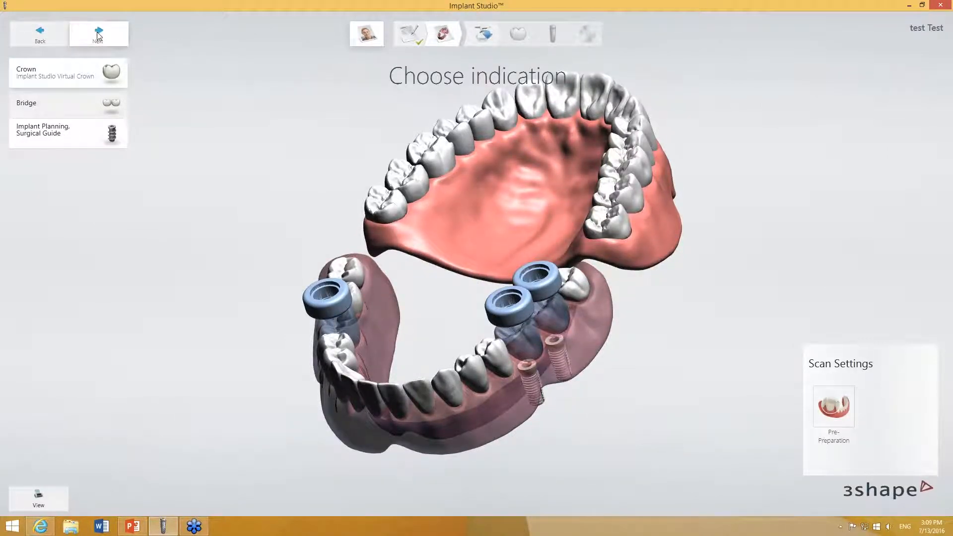
pyautogui.click(99, 35)
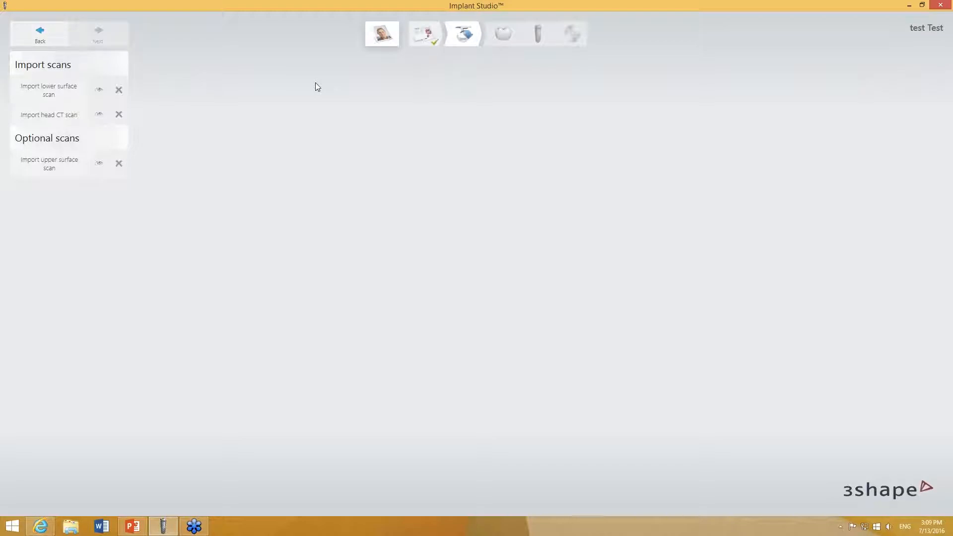
# Import Jaw_Lower_Prepared.dcm from the parent order folder as the lower surface scan.
pyautogui.click(43, 93)
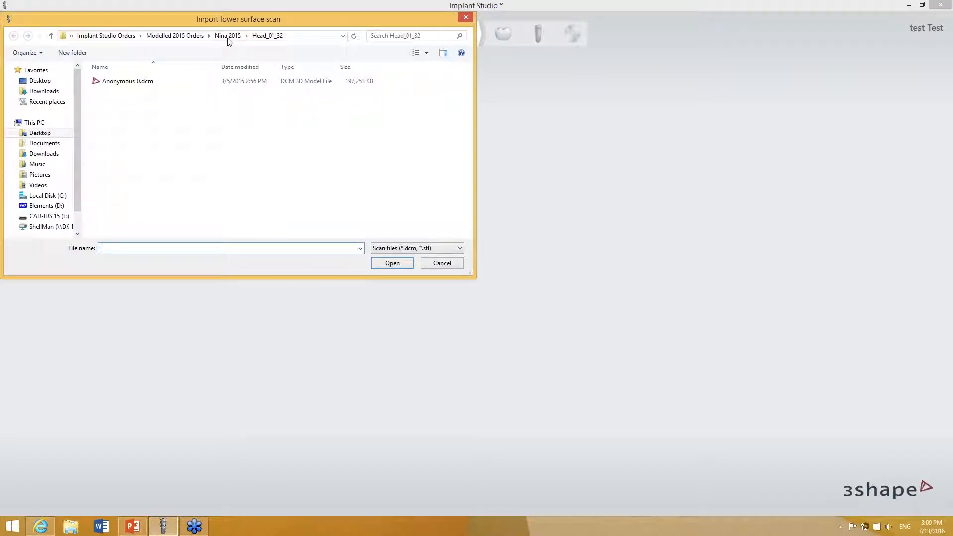
pyautogui.click(228, 37)
pyautogui.click(133, 94)
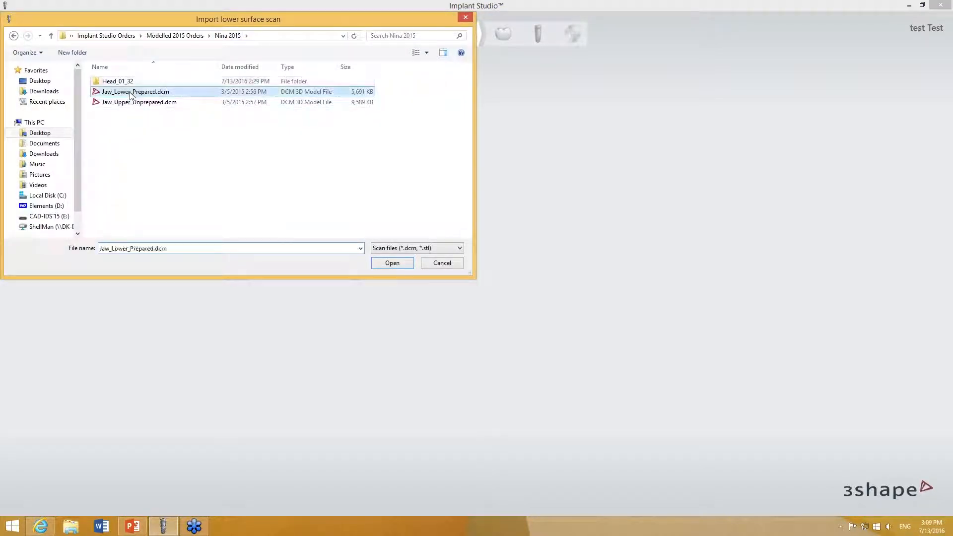
pyautogui.click(392, 262)
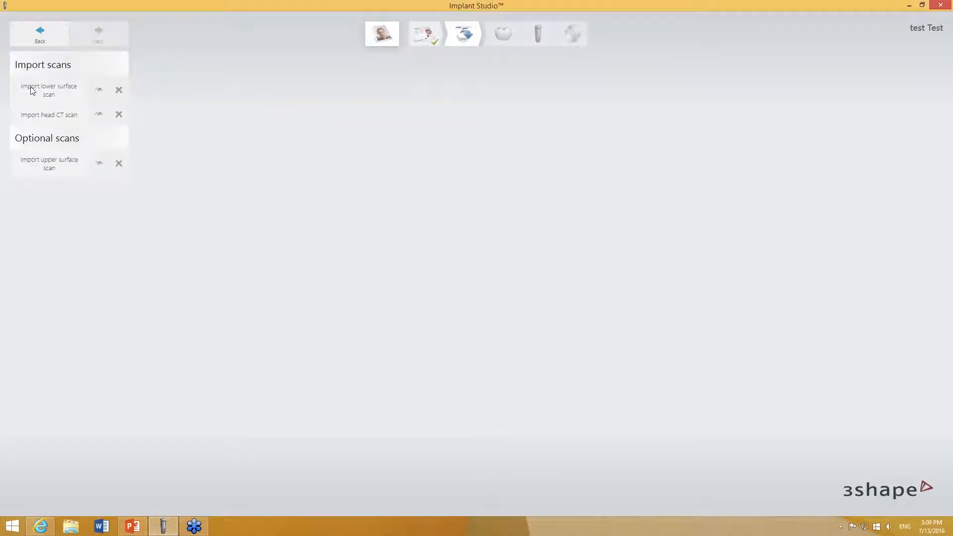
# Import the Anonymous CT scan from the Head_01_32 folder as the head CT scan.
pyautogui.click(46, 118)
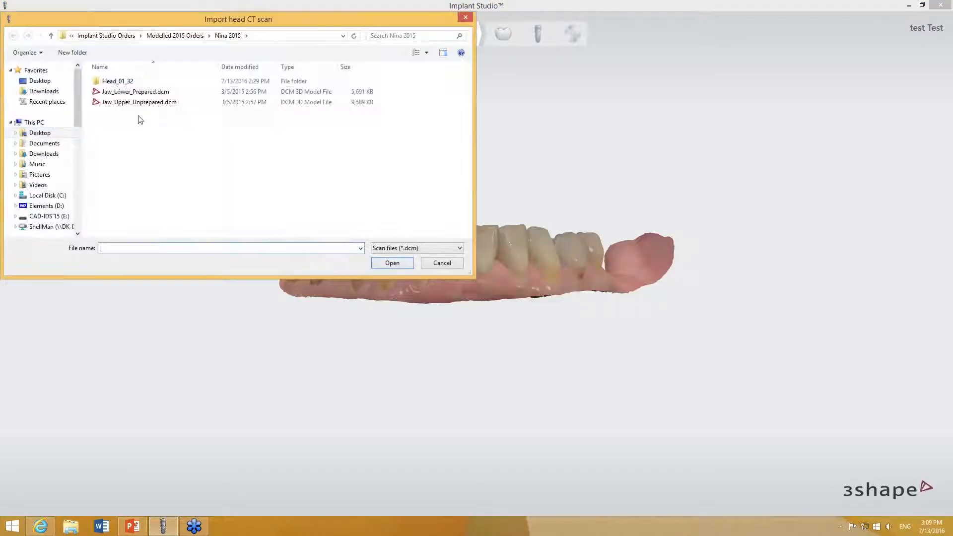
pyautogui.doubleClick(116, 84)
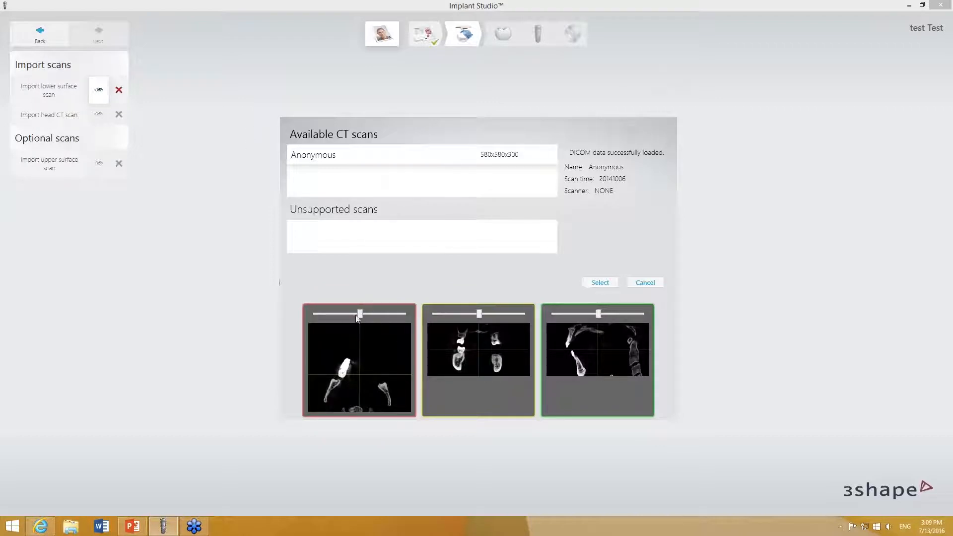
pyautogui.moveTo(358, 313)
pyautogui.mouseDown()
pyautogui.moveTo(368, 313)
pyautogui.moveTo(354, 315)
pyautogui.mouseUp()
pyautogui.click(598, 282)
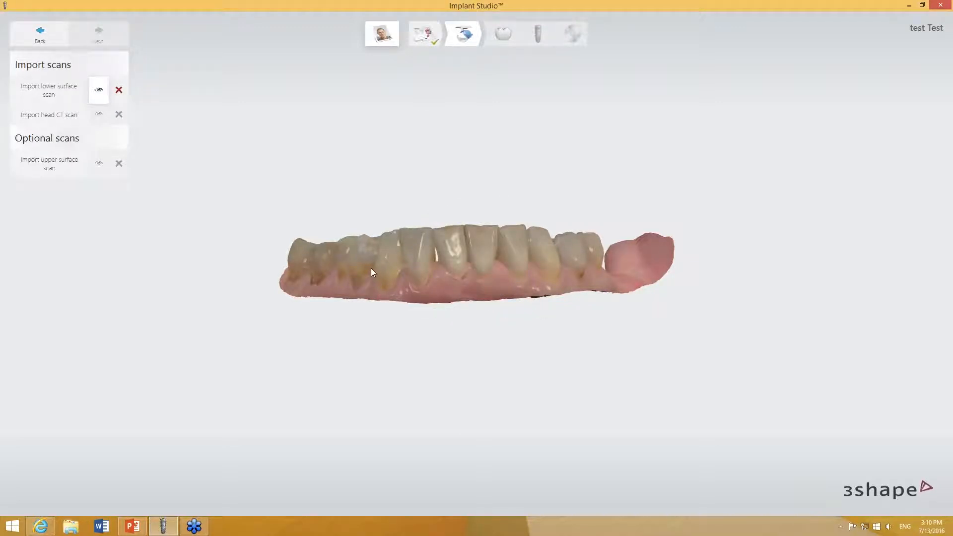
pyautogui.moveTo(339, 260); pyautogui.dragTo(397, 223, button='right')
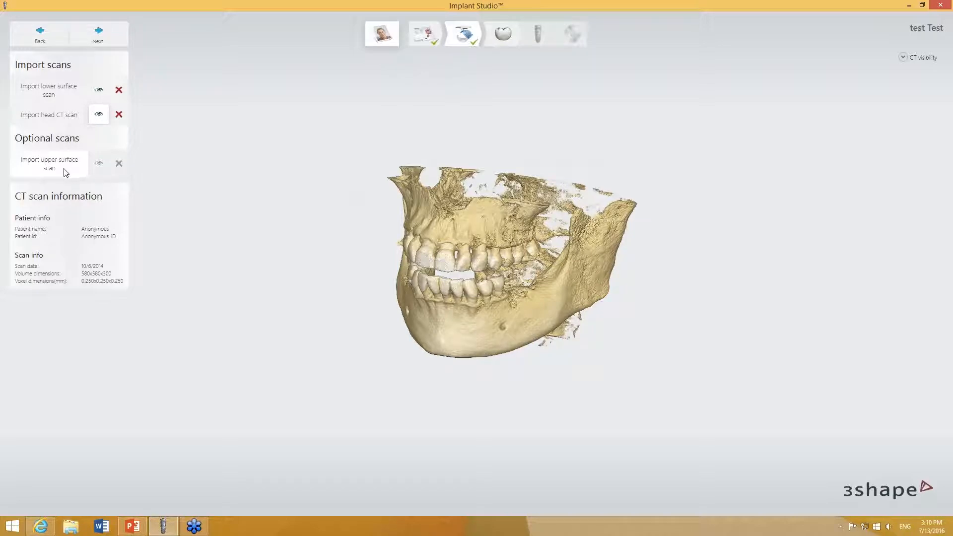
# Import Jaw_Upper_Unprepared.dcm from the parent order folder as the optional upper surface scan and continue to the design stage.
pyautogui.moveTo(560, 243); pyautogui.dragTo(471, 245, button='right')
pyautogui.scroll(3, 470, 245)
pyautogui.moveTo(520, 289); pyautogui.dragTo(450, 276, button='right')
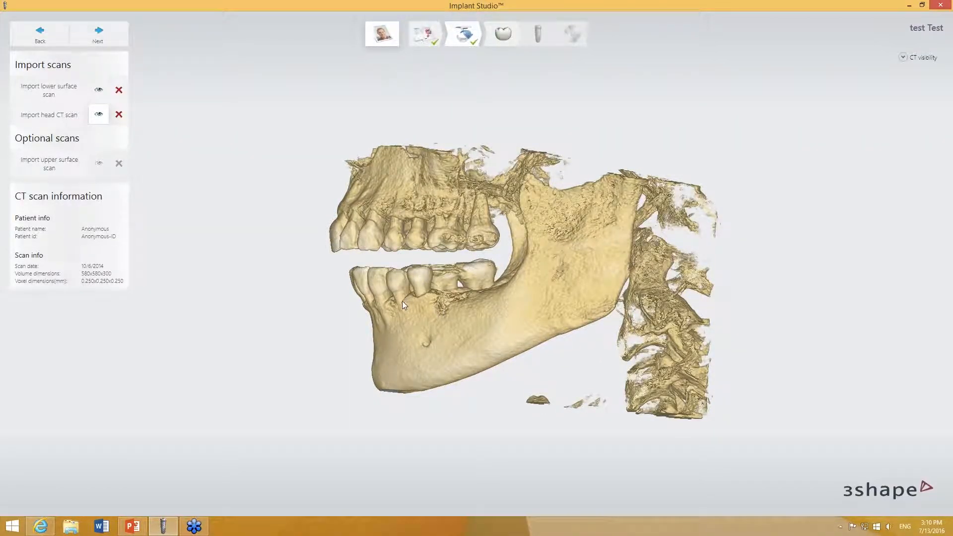
pyautogui.moveTo(403, 300); pyautogui.dragTo(646, 306, button='right')
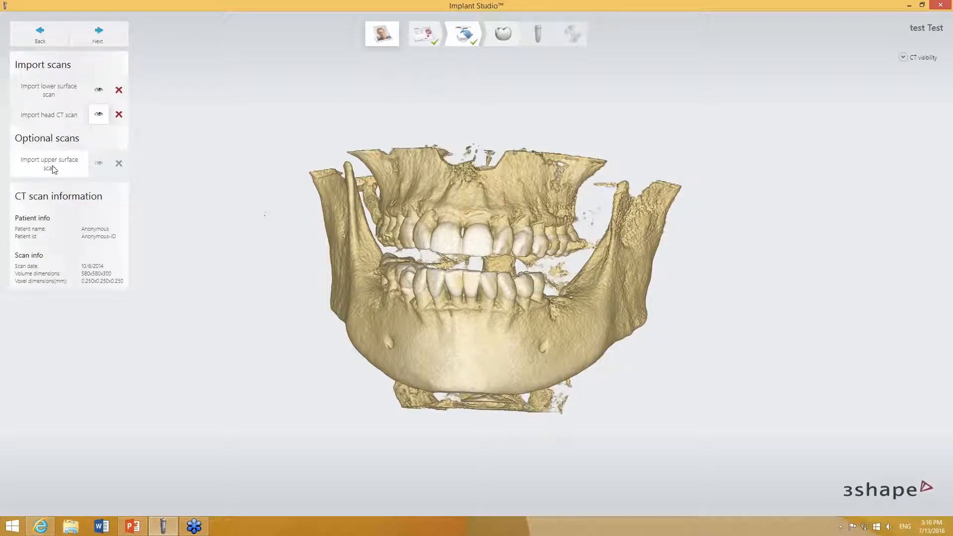
pyautogui.click(54, 170)
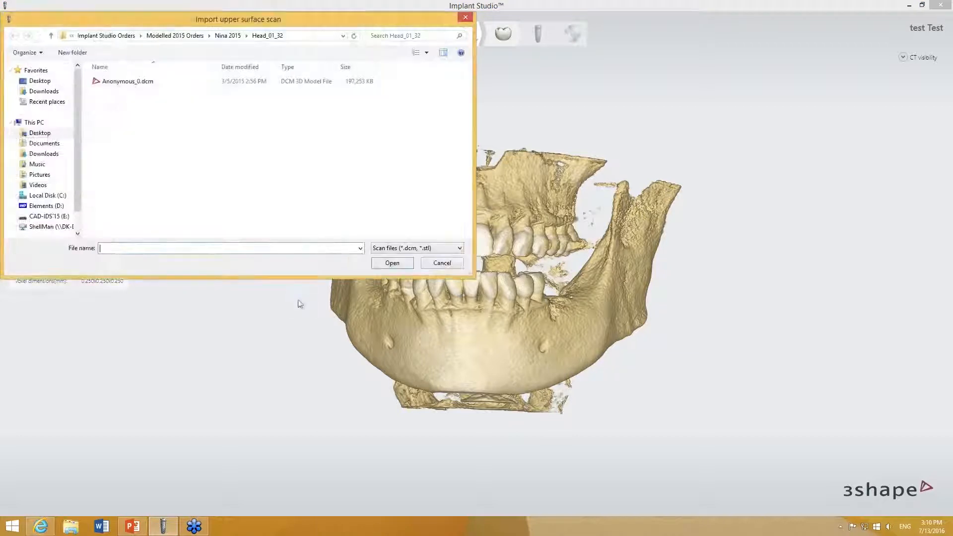
pyautogui.click(228, 35)
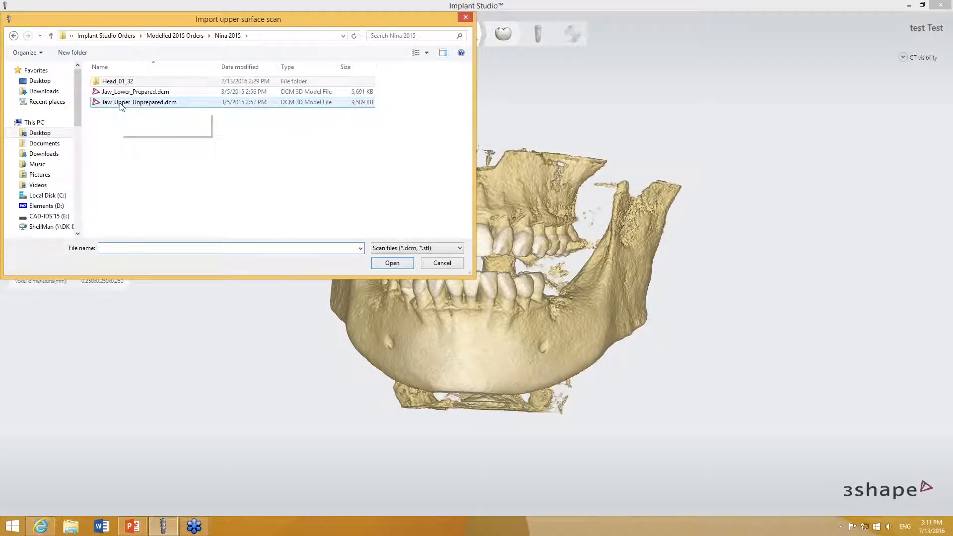
pyautogui.click(120, 103)
pyautogui.click(396, 265)
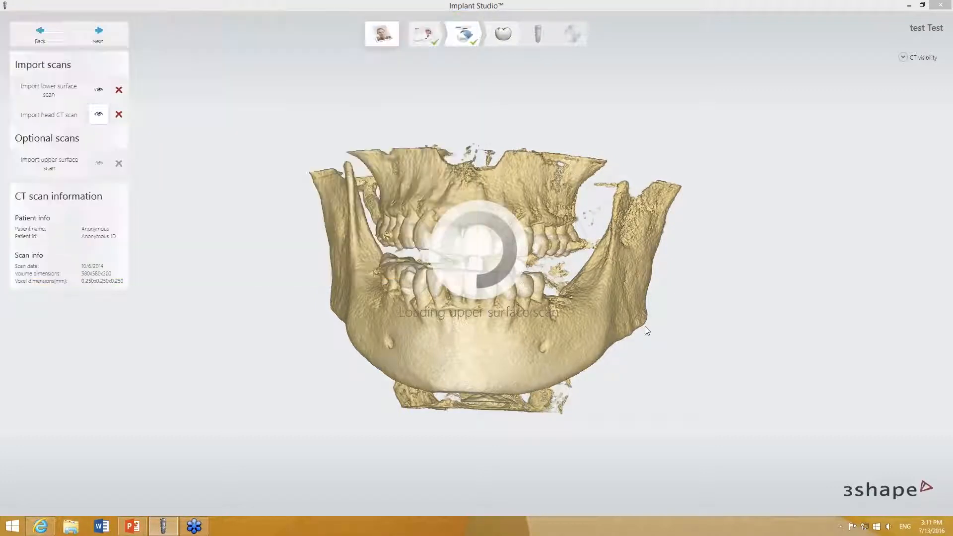
pyautogui.moveTo(632, 327); pyautogui.dragTo(432, 322, button='right')
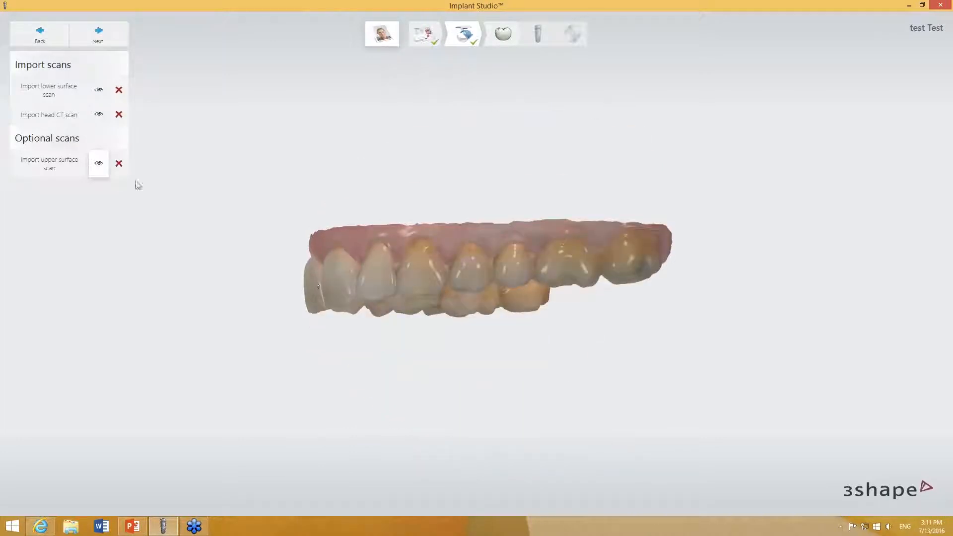
pyautogui.click(102, 34)
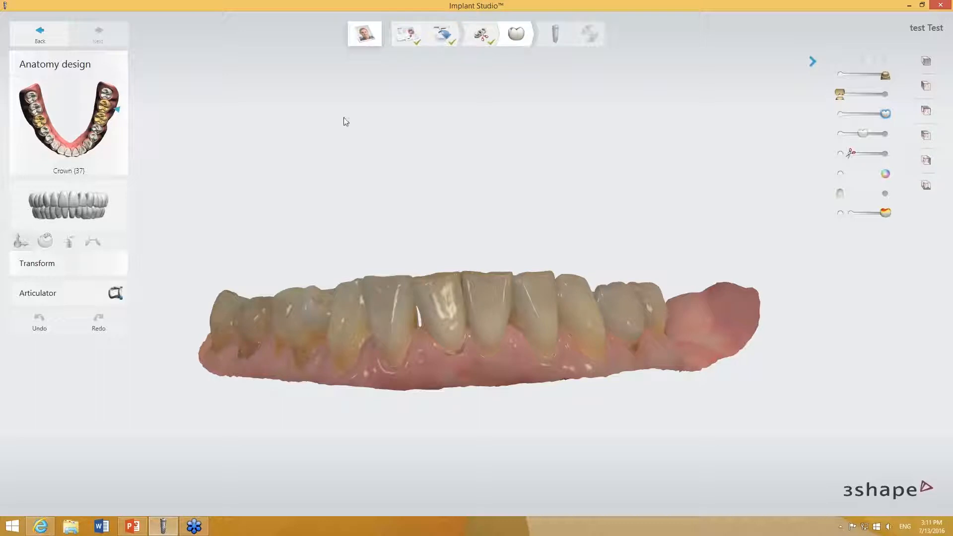
# Try crown 37 at different positions along the lower arch, including the toothless ridge behind the premolar.
pyautogui.click(103, 106)
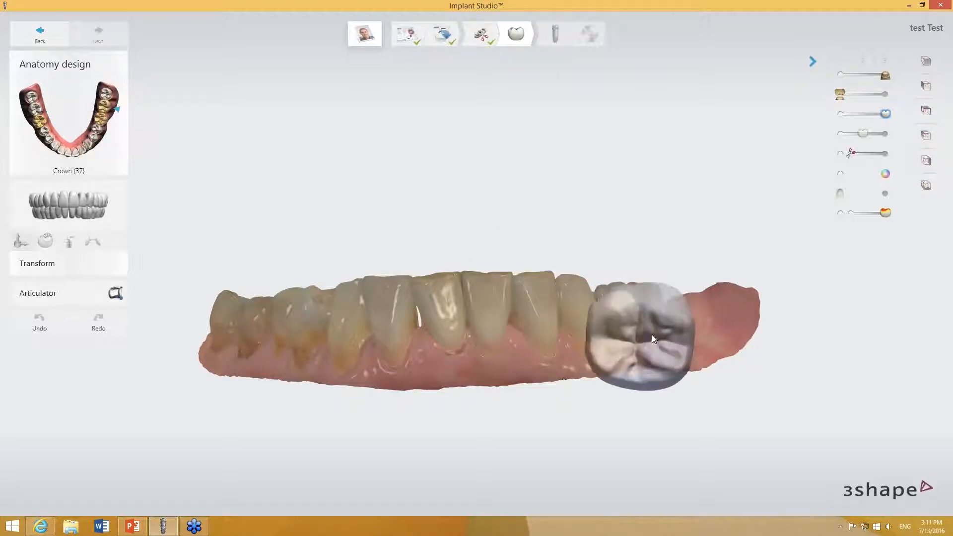
pyautogui.moveTo(588, 333); pyautogui.dragTo(483, 332)
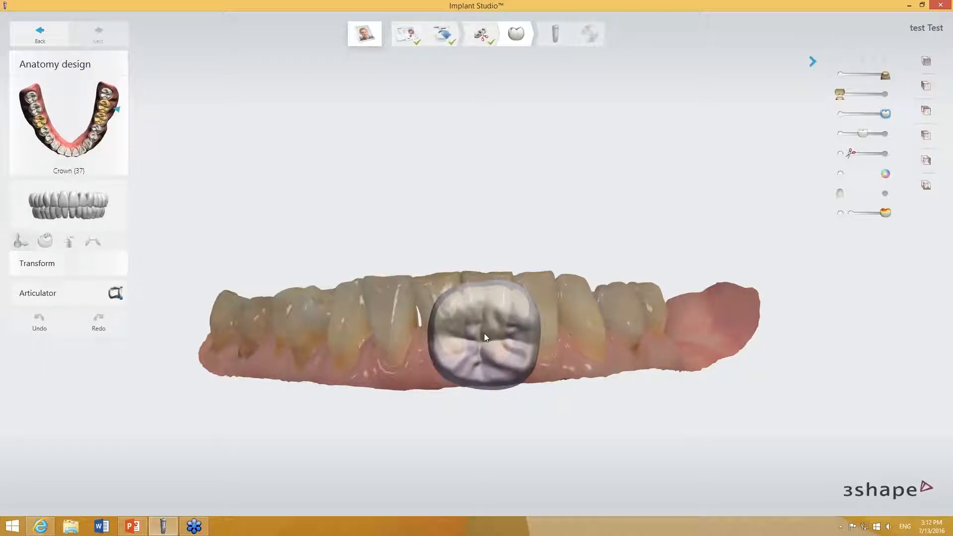
pyautogui.moveTo(484, 334); pyautogui.dragTo(473, 331)
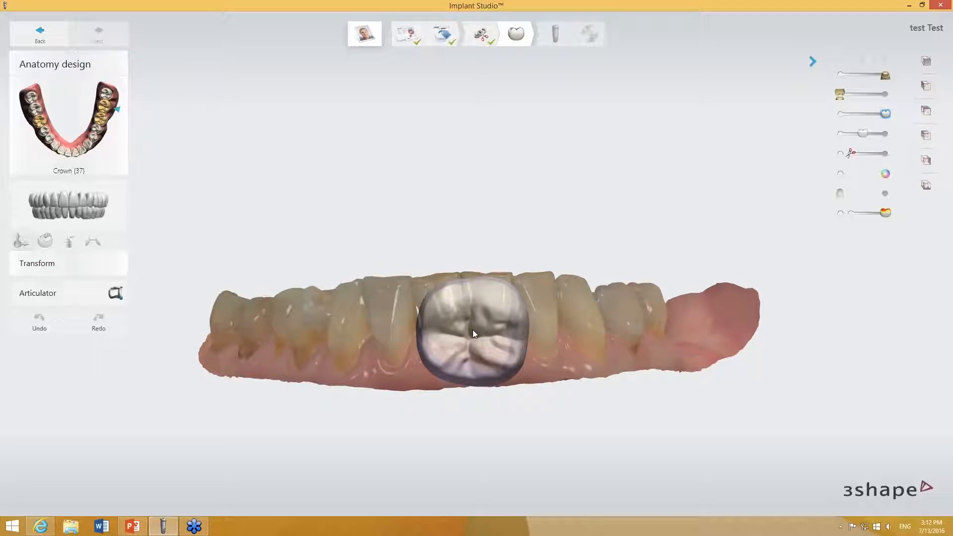
pyautogui.moveTo(473, 329); pyautogui.dragTo(464, 321, button='right')
pyautogui.moveTo(464, 320); pyautogui.dragTo(463, 320, button='middle')
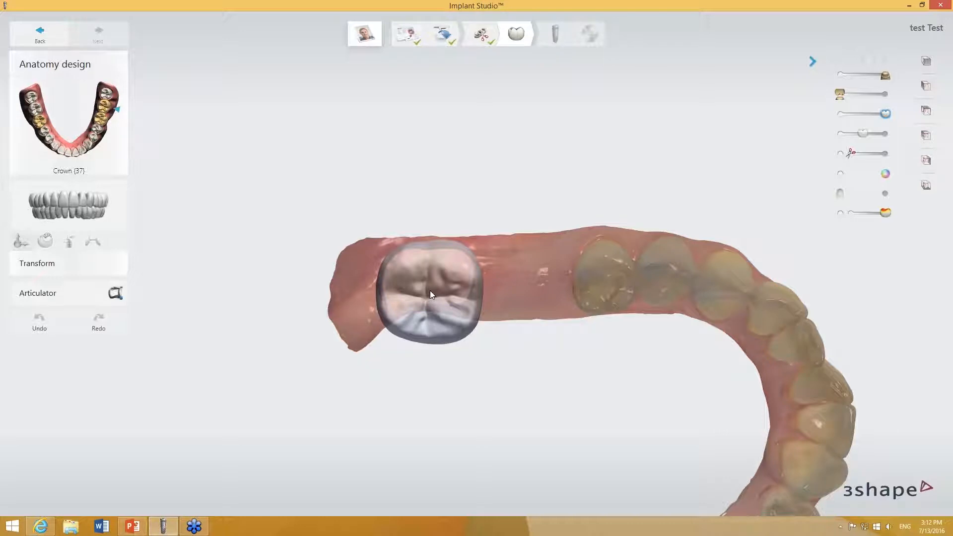
pyautogui.moveTo(430, 290); pyautogui.dragTo(516, 278)
pyautogui.moveTo(516, 278); pyautogui.dragTo(505, 269, button='right')
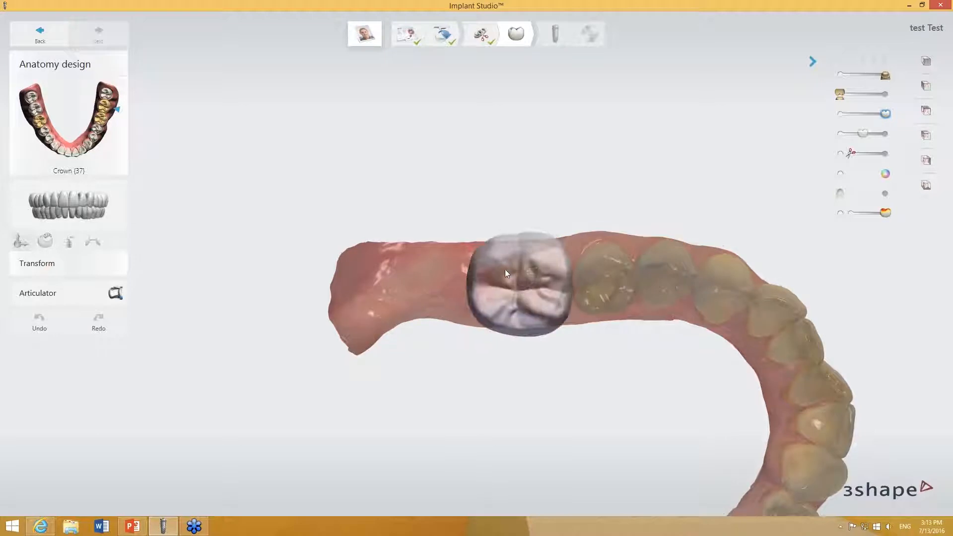
# Select crown 36 and place it on the toothless ridge directly behind the adjacent premolar.
pyautogui.moveTo(104, 109)
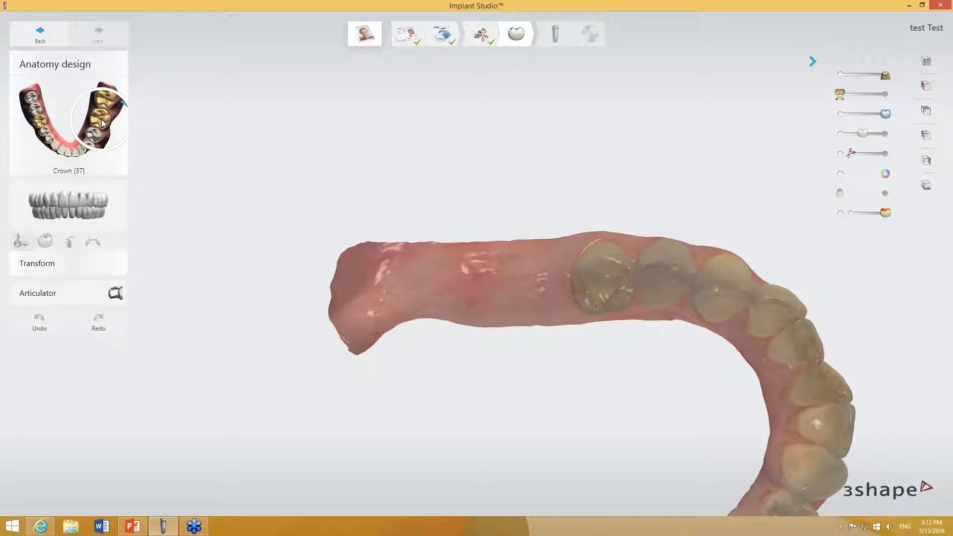
pyautogui.click(102, 123)
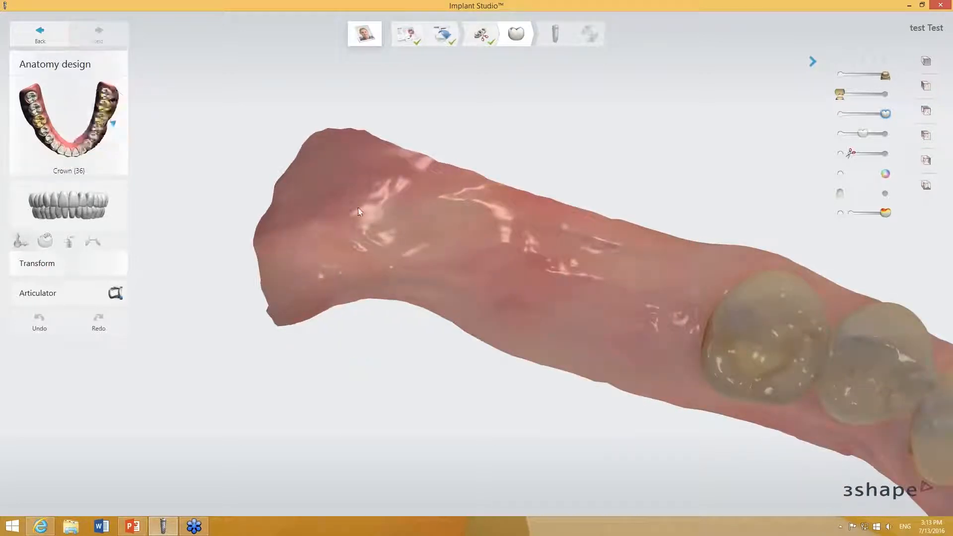
pyautogui.moveTo(547, 271); pyautogui.dragTo(474, 233, button='right')
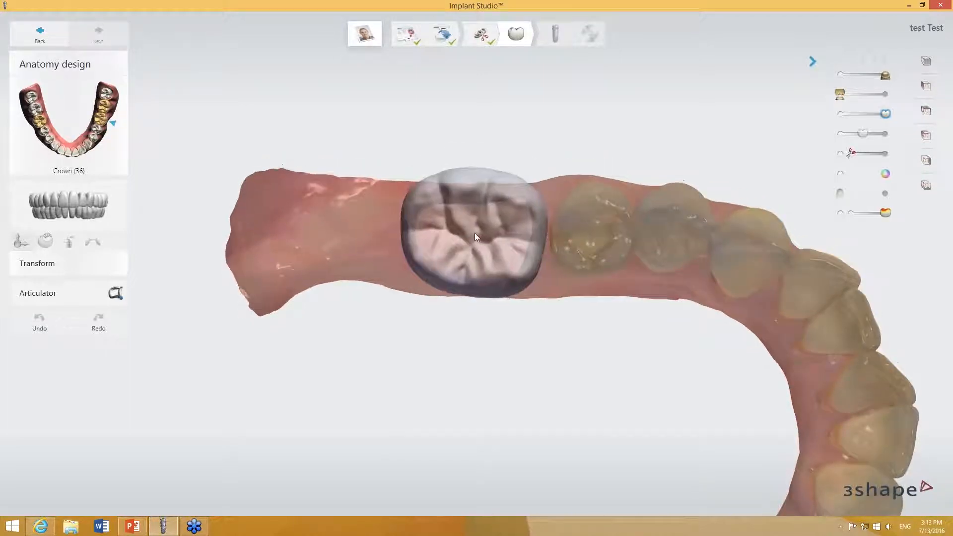
pyautogui.moveTo(476, 233); pyautogui.dragTo(478, 233)
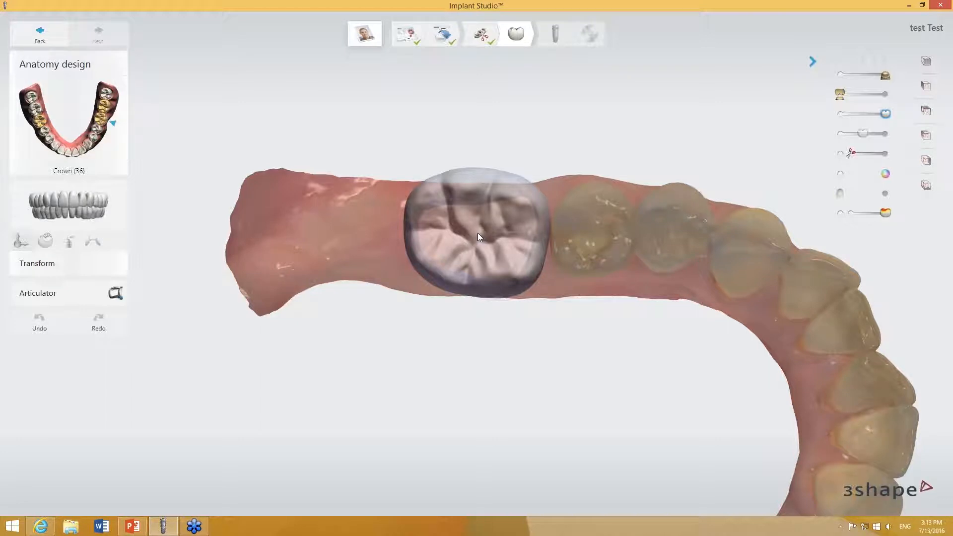
# Place crown 37 on the ridge directly behind crown 36, close to its distal side.
pyautogui.press('Tab')
pyautogui.moveTo(477, 233); pyautogui.dragTo(526, 252)
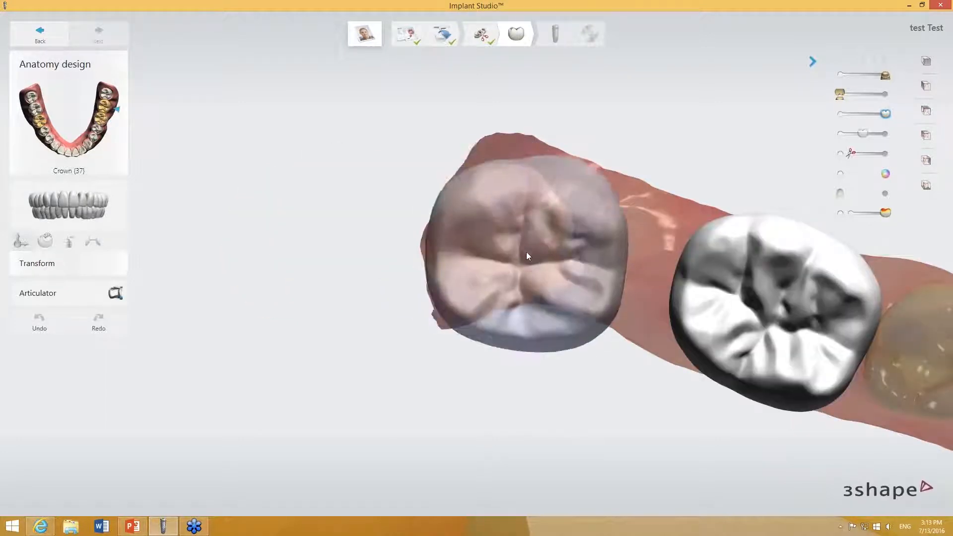
pyautogui.scroll(-3, 526, 252)
pyautogui.moveTo(550, 289); pyautogui.dragTo(522, 286, button='right')
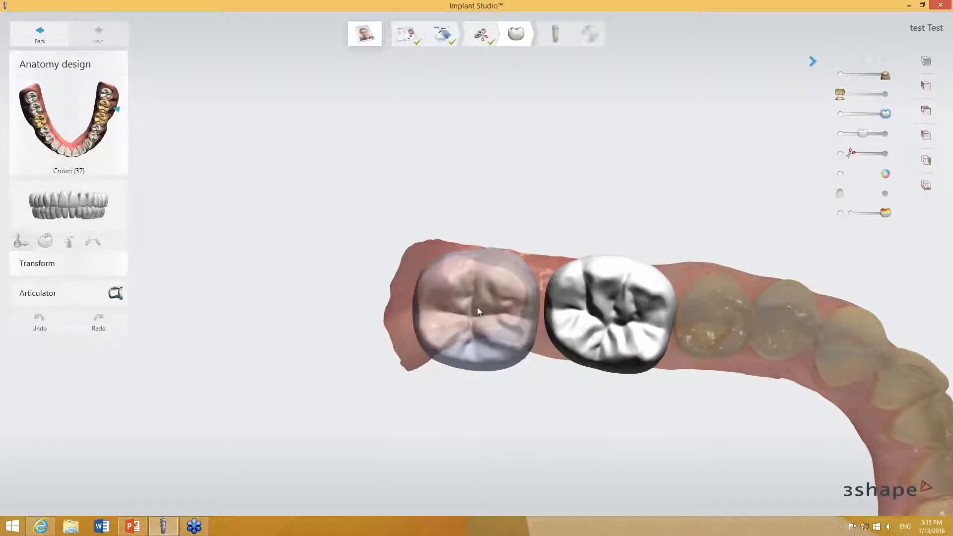
pyautogui.moveTo(477, 308); pyautogui.dragTo(481, 307)
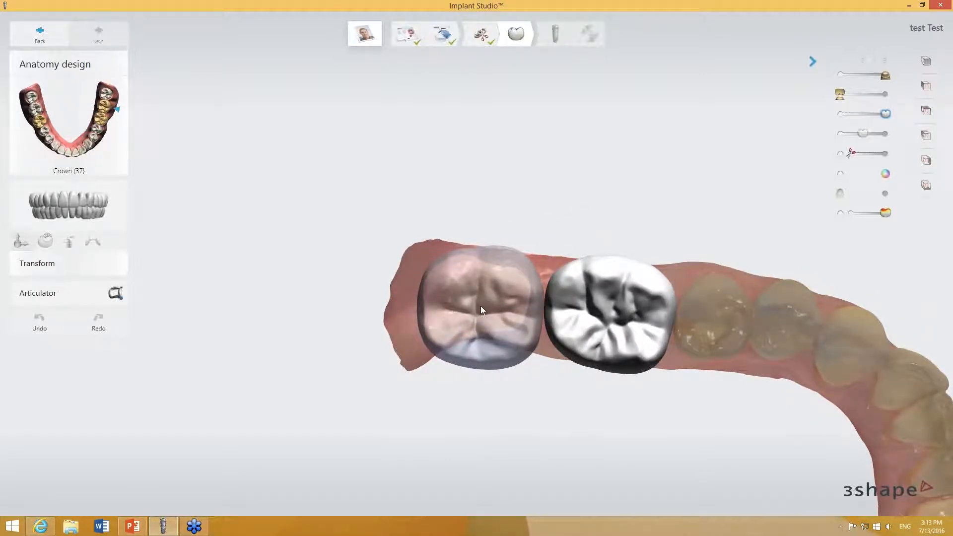
pyautogui.click(481, 305)
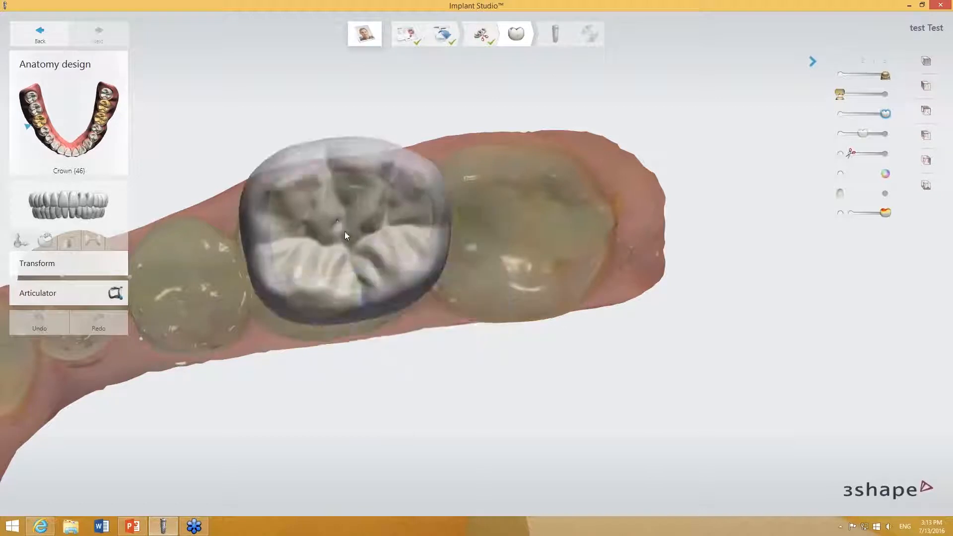
# Try crown 46 over the existing molar on the opposite side of the lower arch.
pyautogui.click(320, 268)
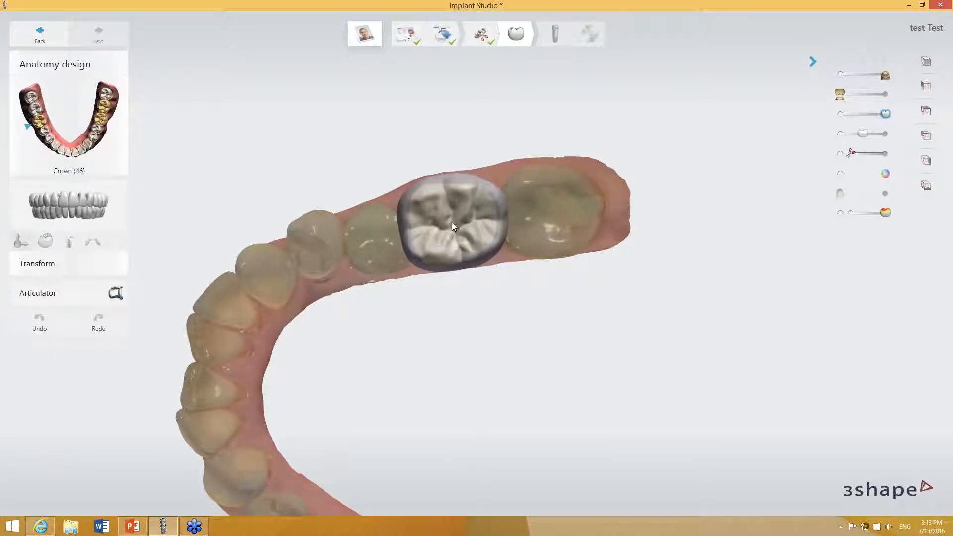
pyautogui.moveTo(440, 362); pyautogui.dragTo(423, 443, button='right')
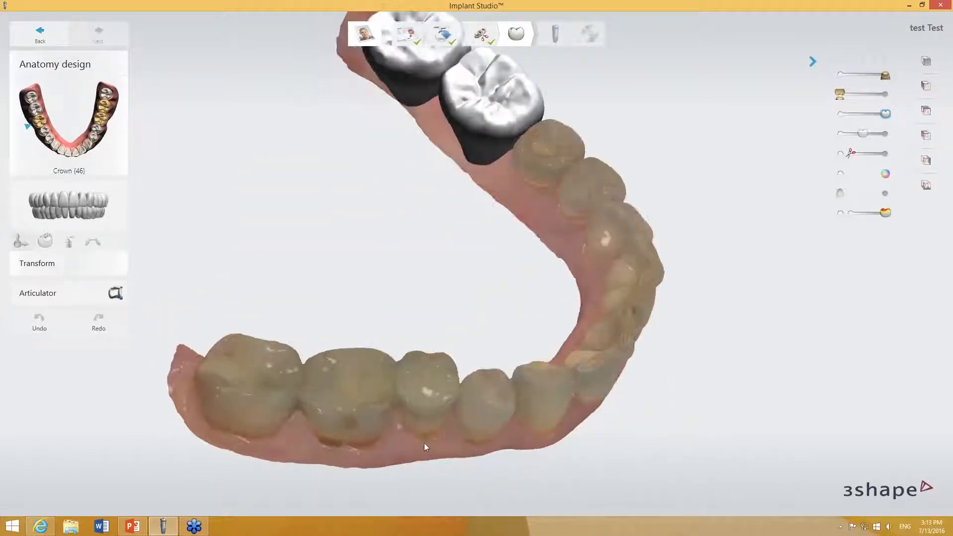
pyautogui.moveTo(440, 299); pyautogui.dragTo(493, 268, button='right')
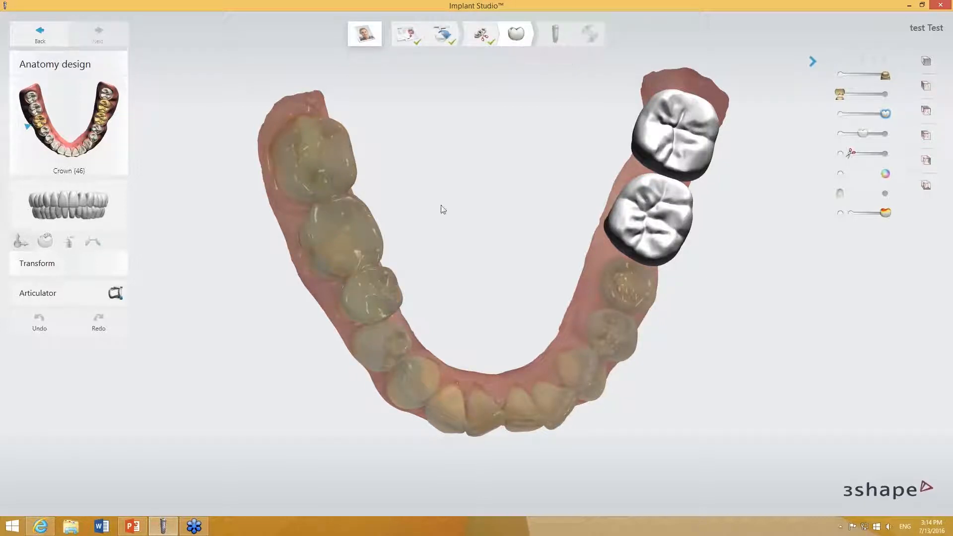
pyautogui.moveTo(442, 206); pyautogui.dragTo(400, 226, button='right')
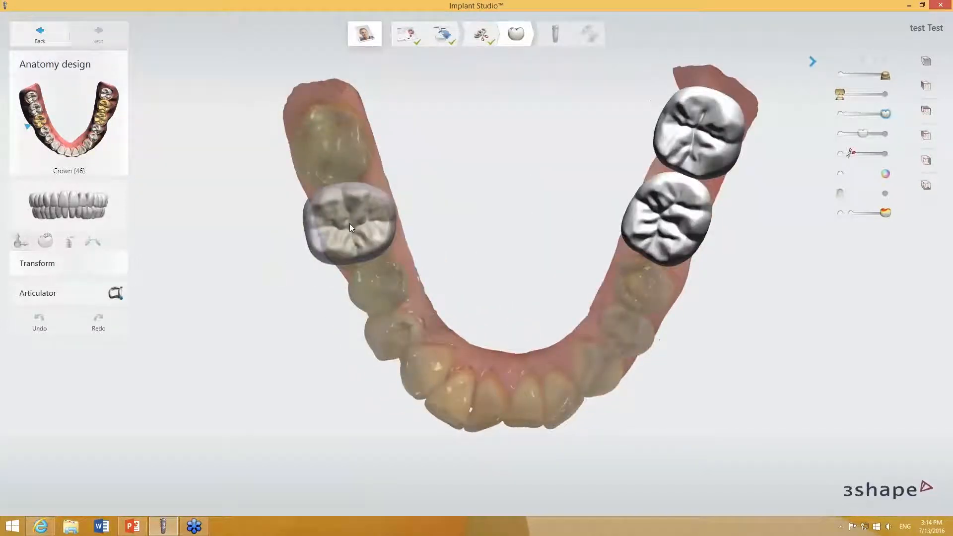
pyautogui.moveTo(350, 224); pyautogui.dragTo(371, 208)
pyautogui.moveTo(390, 225); pyautogui.dragTo(356, 223, button='right')
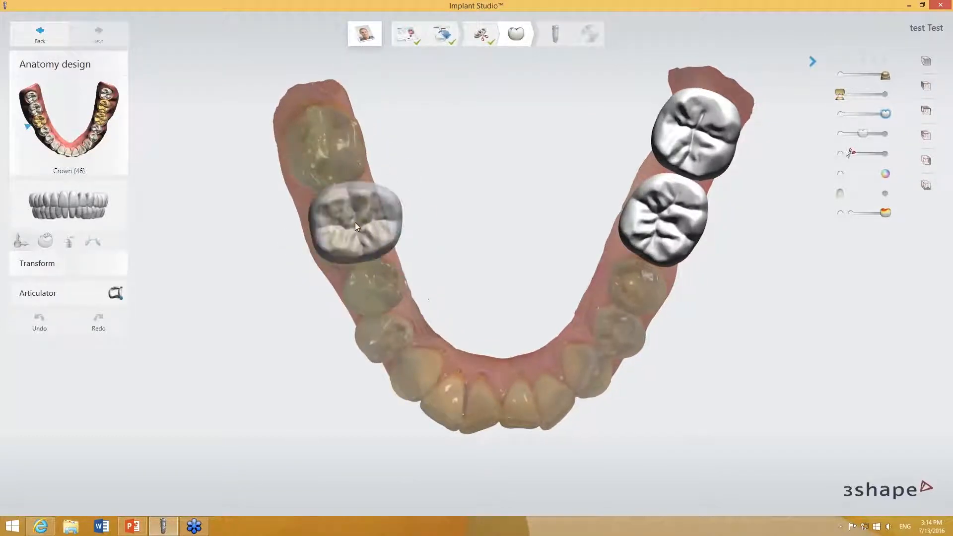
# Return to the Preparation stage and show the lower jaw with the existing molar at position 46 in close-up.
pyautogui.click(481, 36)
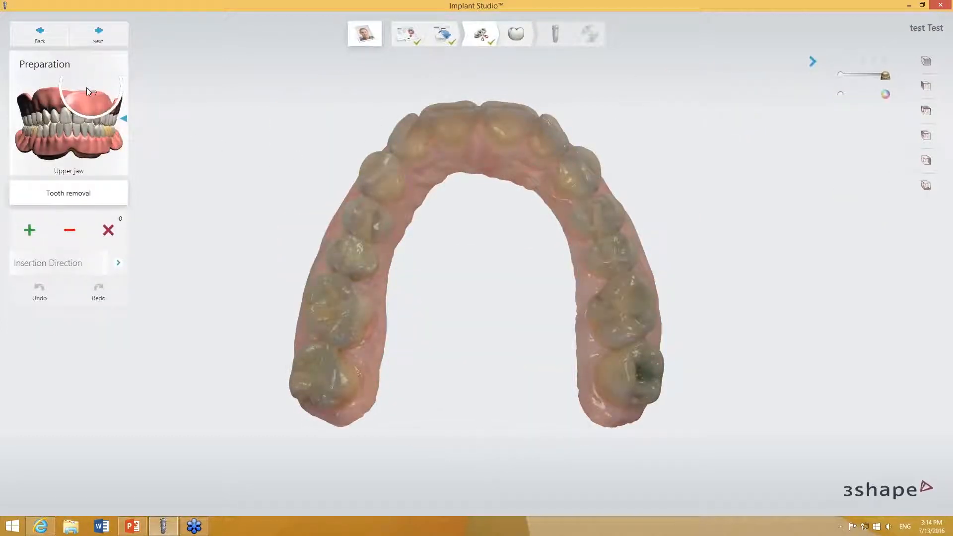
pyautogui.click(69, 139)
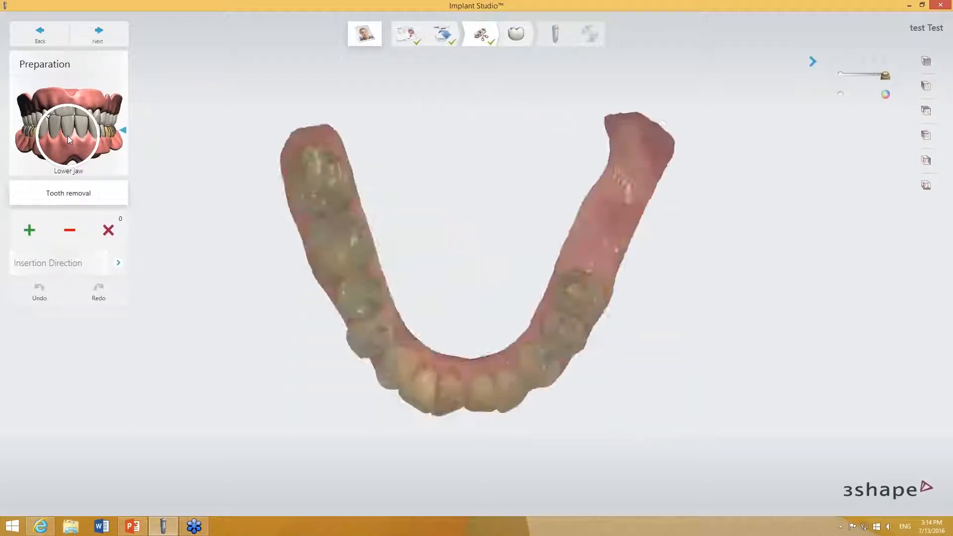
pyautogui.moveTo(223, 308); pyautogui.dragTo(264, 273, button='right')
pyautogui.scroll(6, 321, 229)
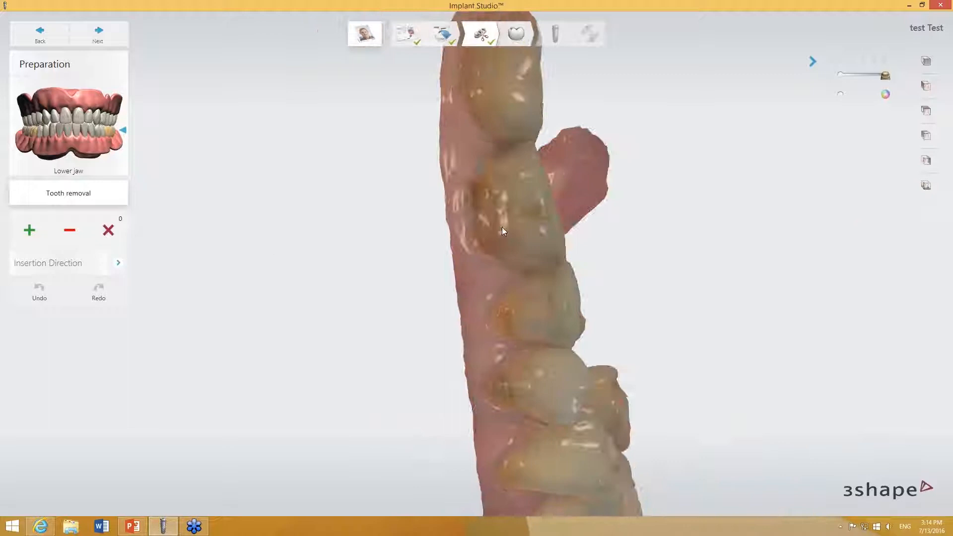
pyautogui.moveTo(501, 231); pyautogui.dragTo(368, 172, button='right')
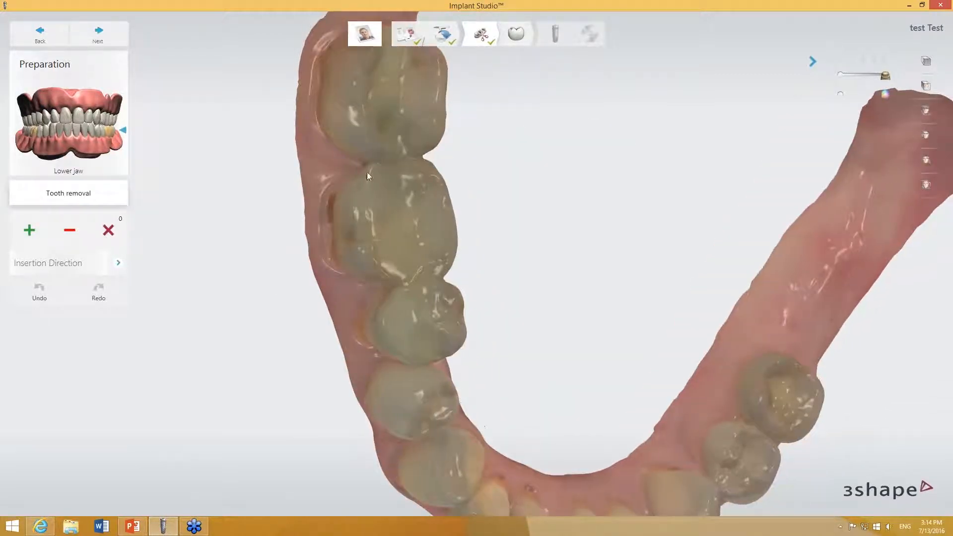
pyautogui.moveTo(402, 252); pyautogui.dragTo(261, 255, button='right')
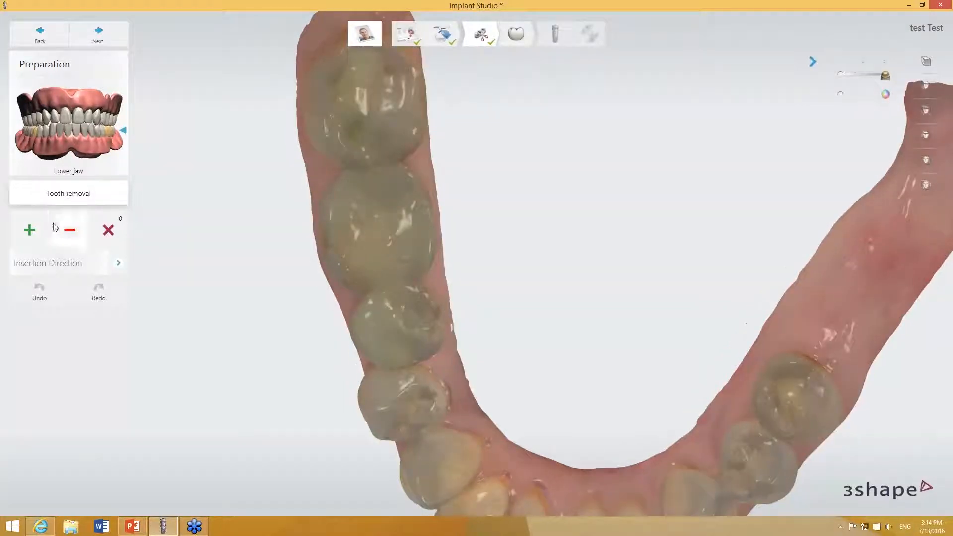
# Virtually remove the existing molar at position 46 by drawing a closed tooth removal outline around it on the lower scan.
pyautogui.click(30, 233)
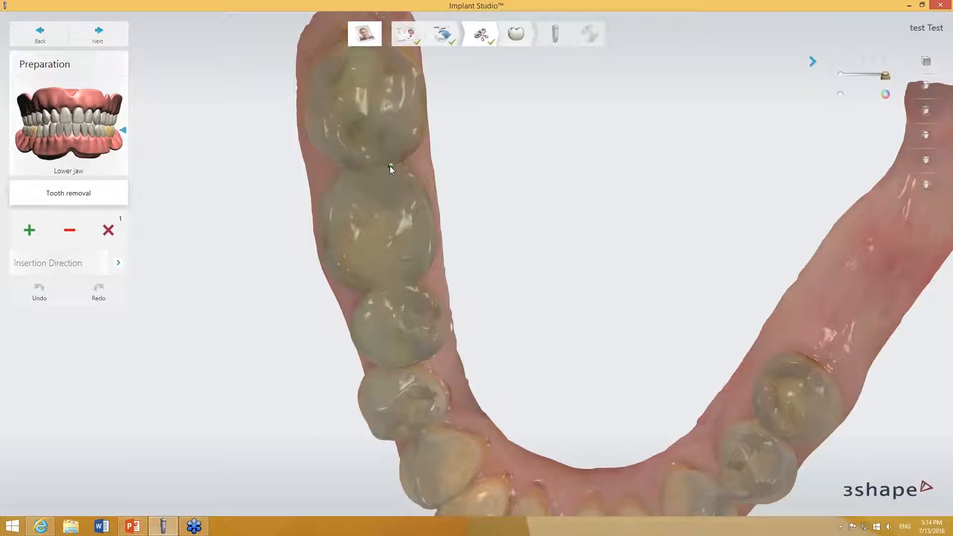
pyautogui.moveTo(367, 173); pyautogui.dragTo(370, 172, button='right')
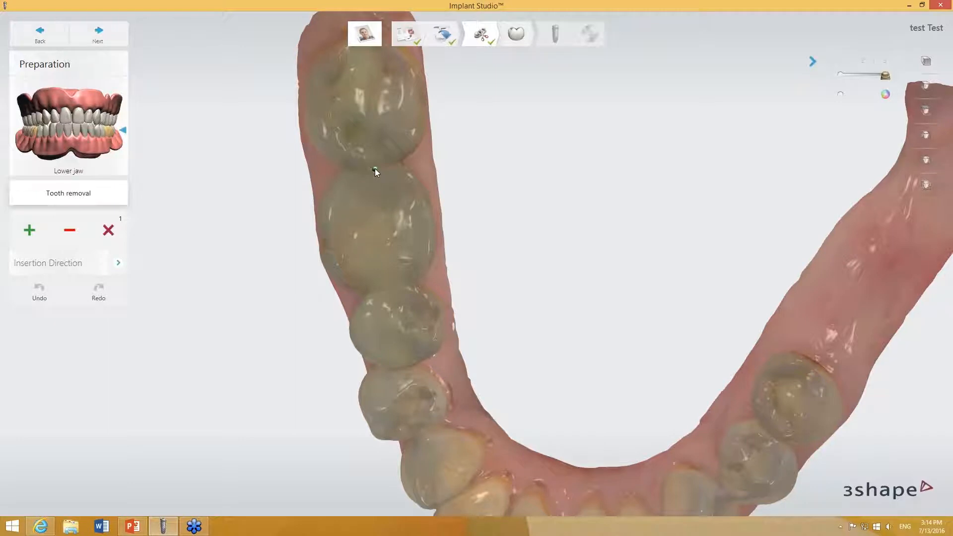
pyautogui.moveTo(375, 170); pyautogui.dragTo(346, 175)
pyautogui.moveTo(416, 285)
pyautogui.mouseDown()
pyautogui.moveTo(433, 270)
pyautogui.moveTo(438, 216)
pyautogui.mouseUp()
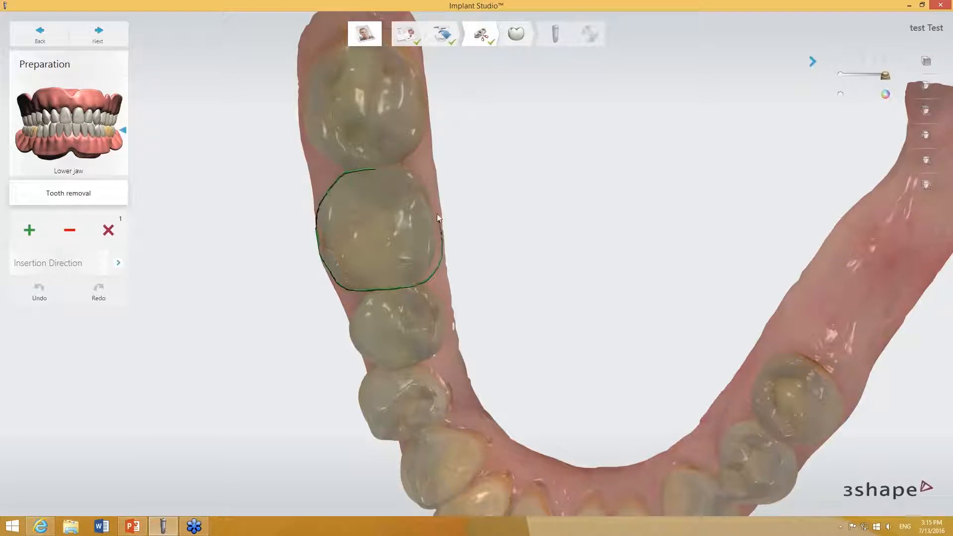
pyautogui.click(376, 169)
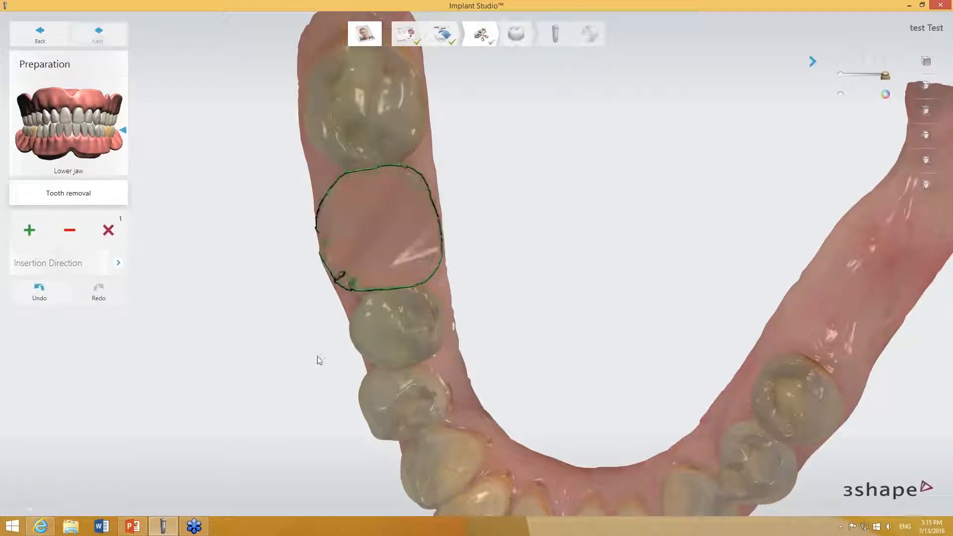
pyautogui.moveTo(306, 391); pyautogui.dragTo(264, 193, button='right')
pyautogui.scroll(3, 295, 266)
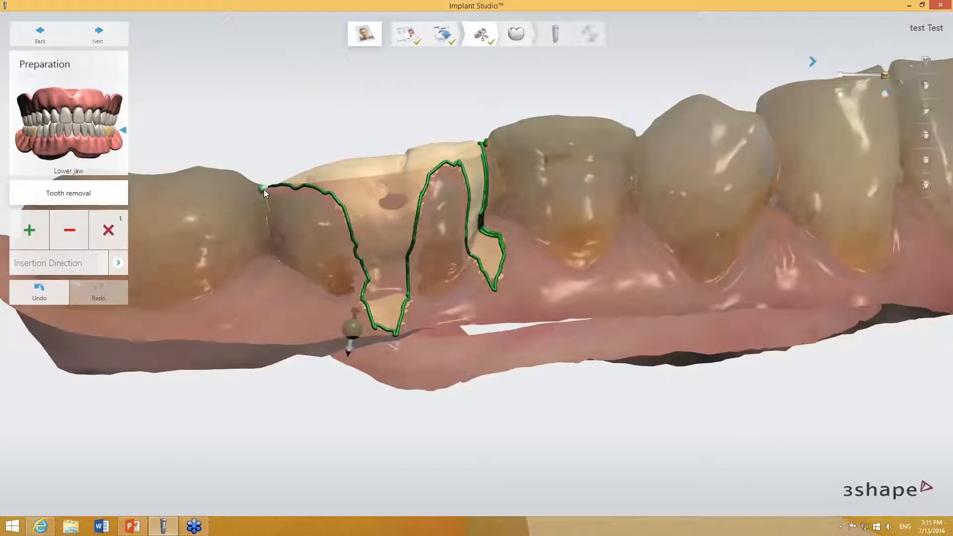
# Redraw the buccal part of the tooth removal outline at position 46 as a smooth curve along the gum between the neighbouring teeth.
pyautogui.moveTo(264, 190)
pyautogui.mouseDown()
pyautogui.moveTo(279, 254)
pyautogui.moveTo(350, 295)
pyautogui.moveTo(449, 283)
pyautogui.moveTo(479, 268)
pyautogui.mouseUp()
pyautogui.moveTo(475, 299); pyautogui.dragTo(419, 327, button='right')
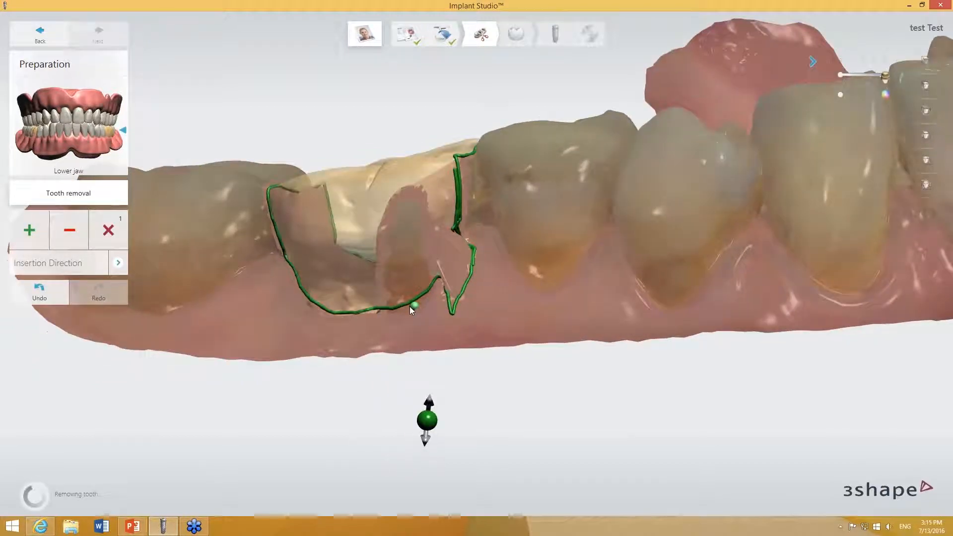
pyautogui.moveTo(445, 264); pyautogui.dragTo(478, 223)
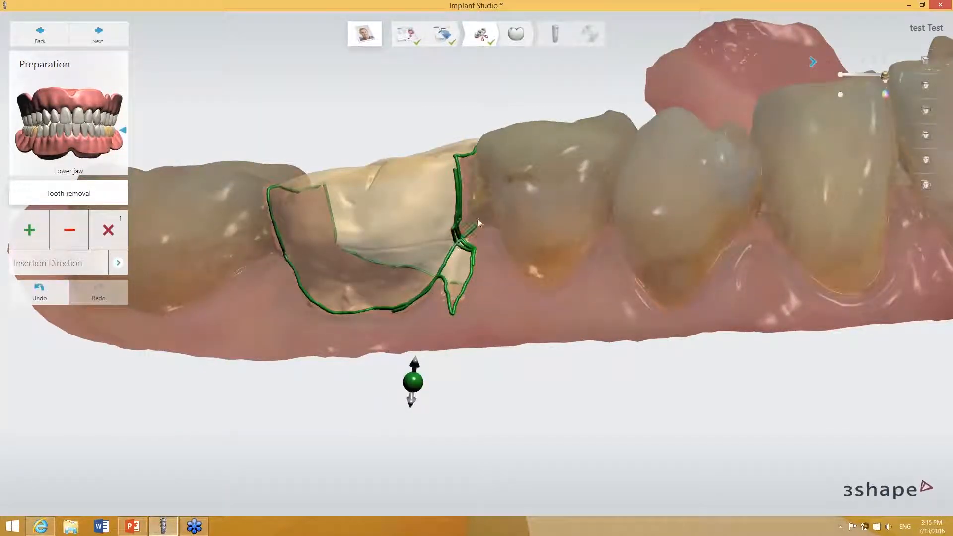
pyautogui.moveTo(480, 189); pyautogui.dragTo(478, 150)
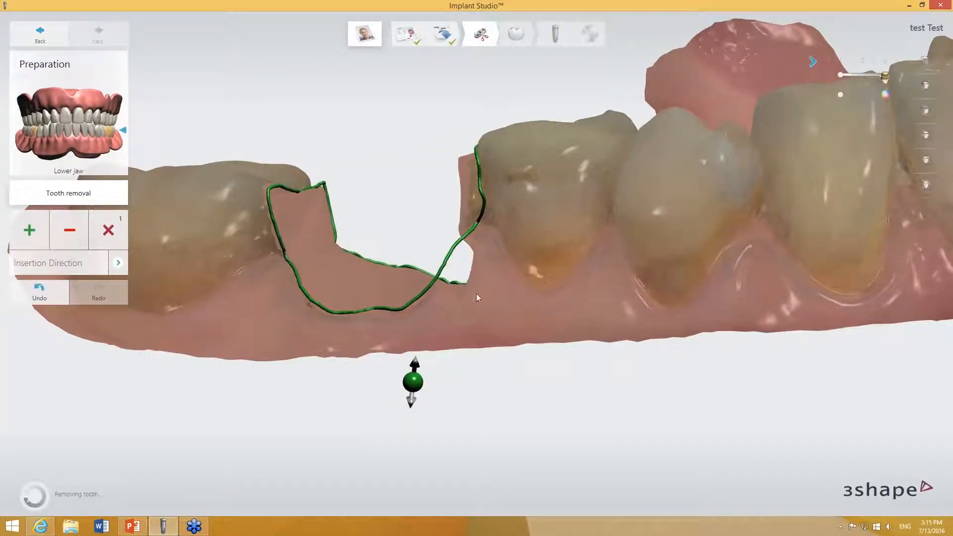
pyautogui.moveTo(478, 293); pyautogui.dragTo(516, 281, button='right')
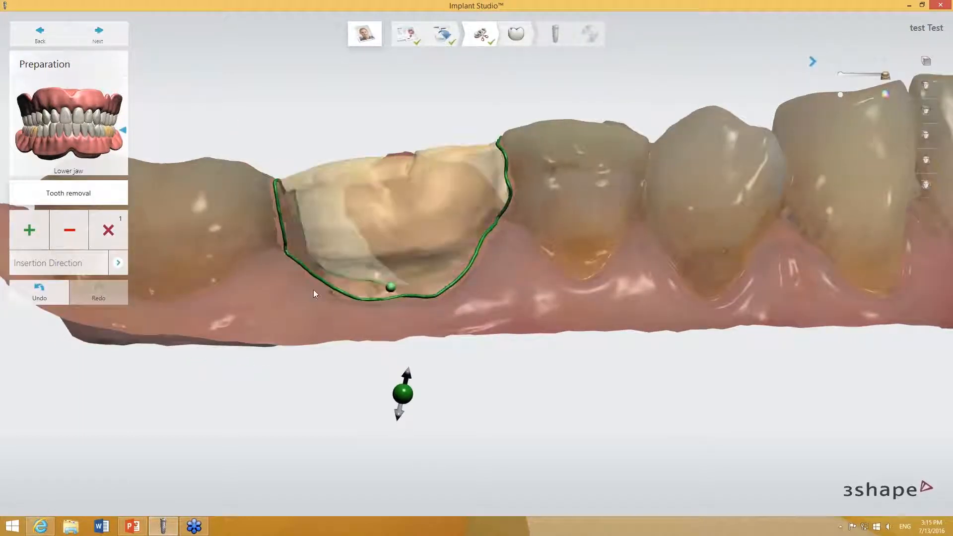
# Smooth the lingual part of the tooth removal outline at position 46 and check the emptied site in the whole arch.
pyautogui.moveTo(229, 254); pyautogui.dragTo(408, 276, button='right')
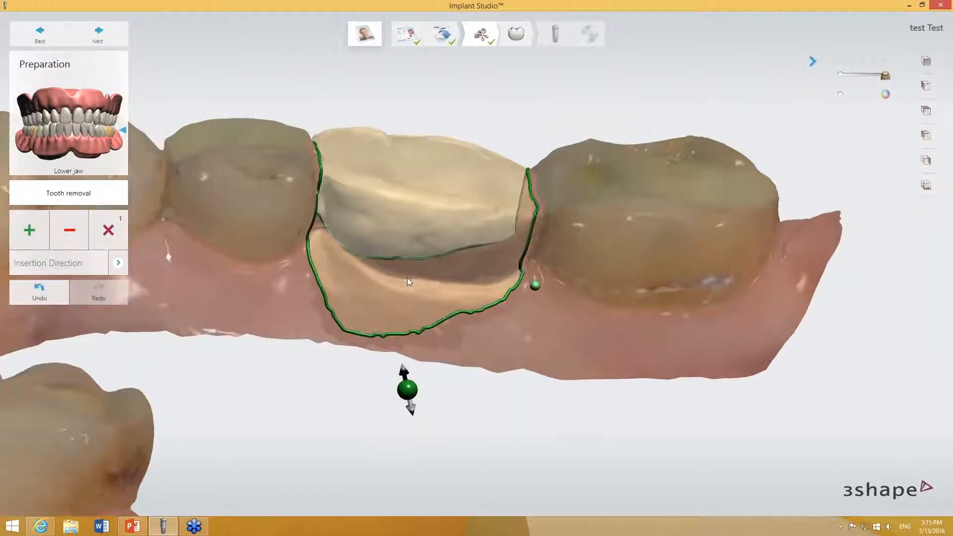
pyautogui.moveTo(304, 291); pyautogui.dragTo(306, 230, button='right')
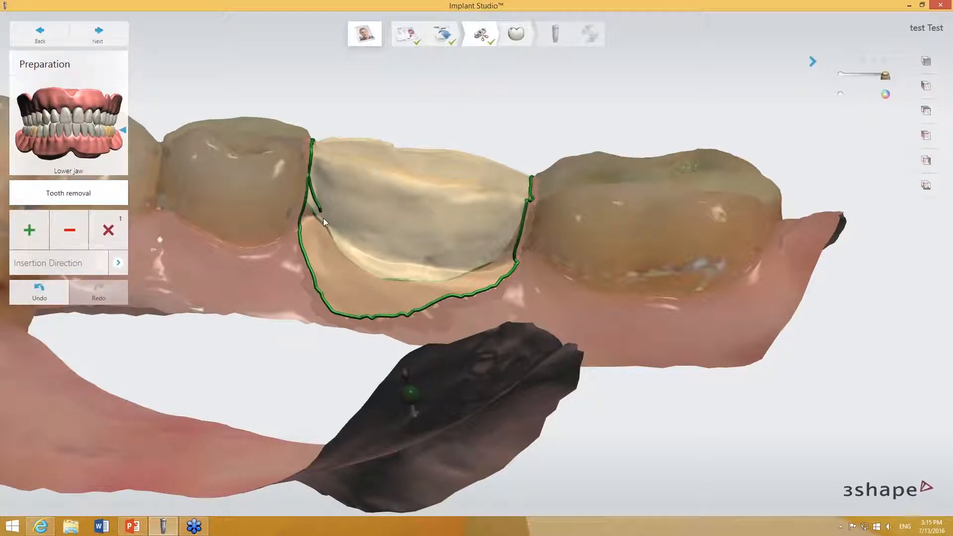
pyautogui.moveTo(349, 254)
pyautogui.mouseDown()
pyautogui.moveTo(452, 270)
pyautogui.moveTo(516, 255)
pyautogui.mouseUp()
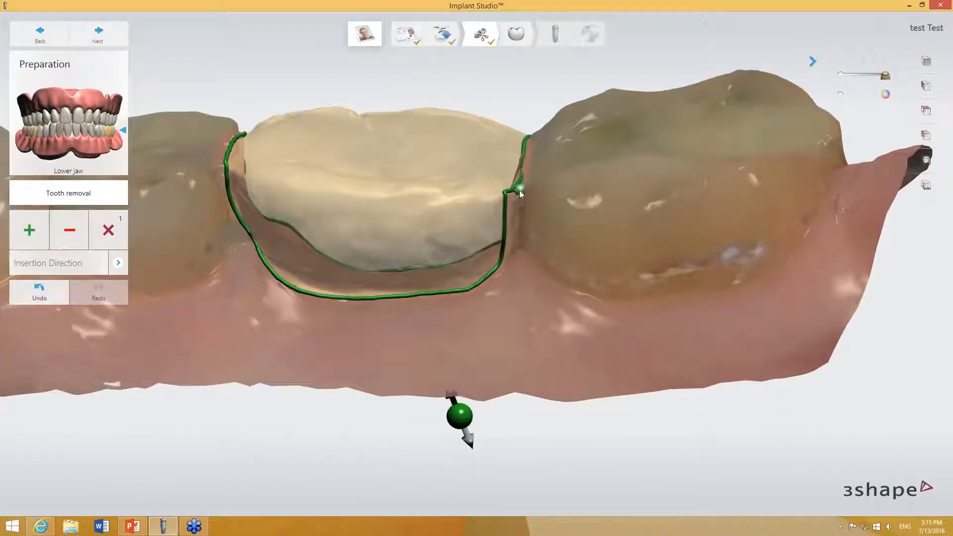
pyautogui.moveTo(517, 234); pyautogui.dragTo(495, 272)
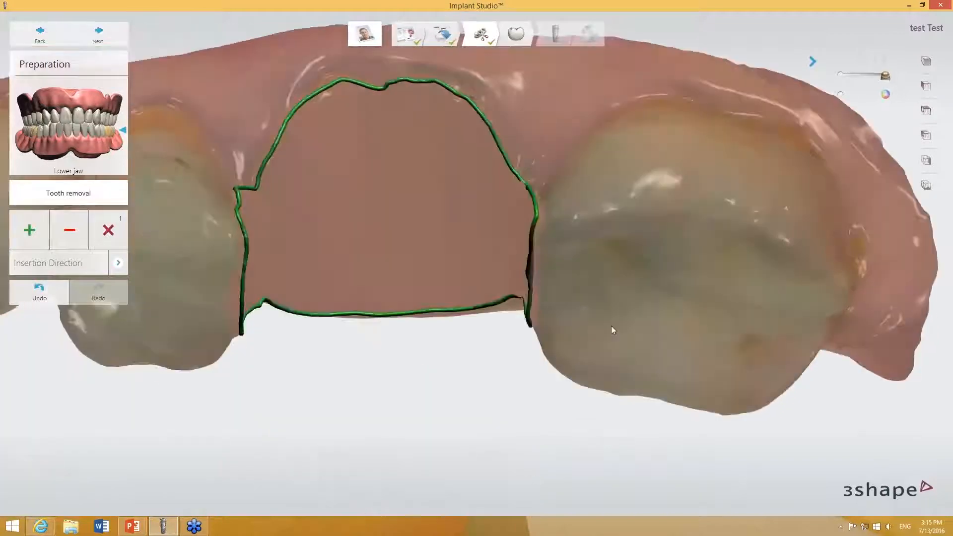
pyautogui.scroll(-8, 523, 342)
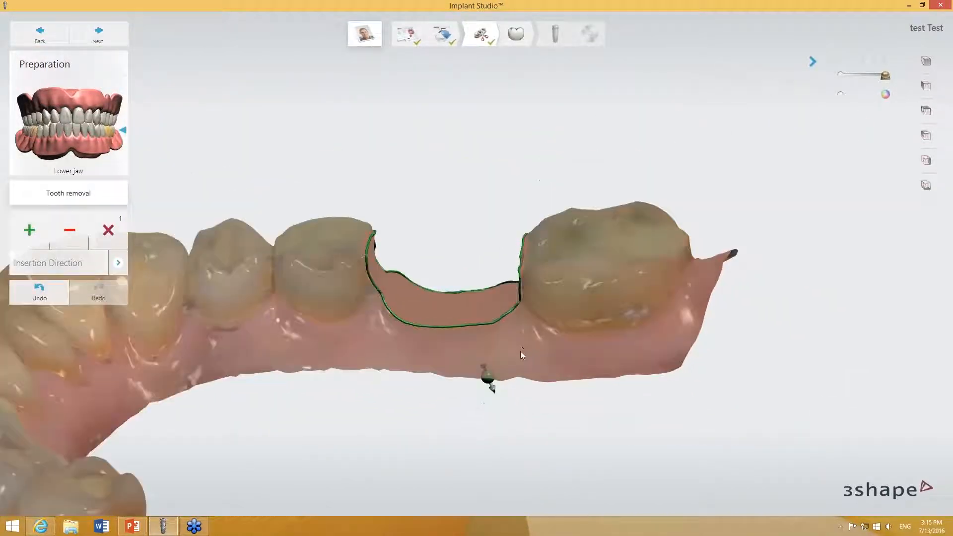
pyautogui.moveTo(511, 415); pyautogui.dragTo(441, 416, button='right')
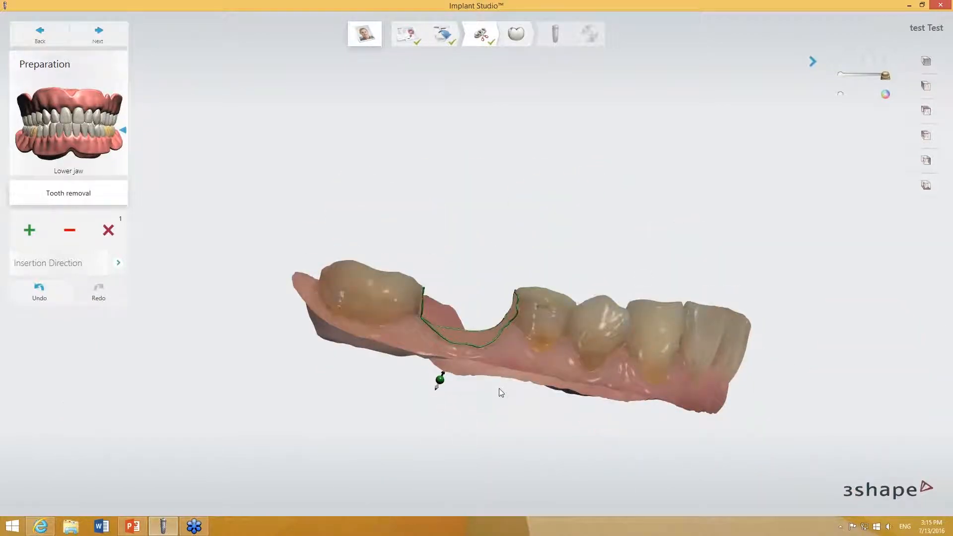
pyautogui.moveTo(499, 390); pyautogui.dragTo(432, 276, button='right')
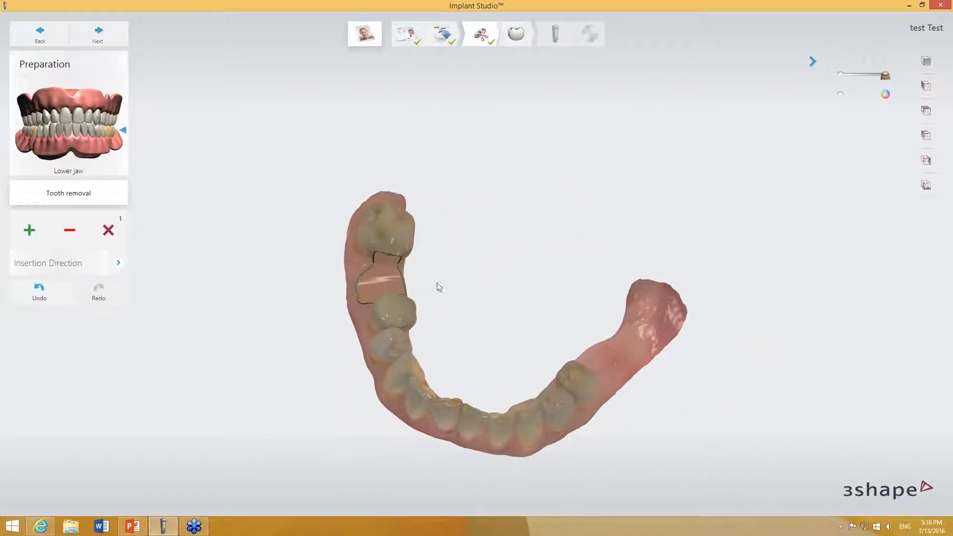
# Return to the Anatomy design stage and fit crown 46 mesiodistally into the extraction gap between its neighbouring teeth.
pyautogui.click(514, 41)
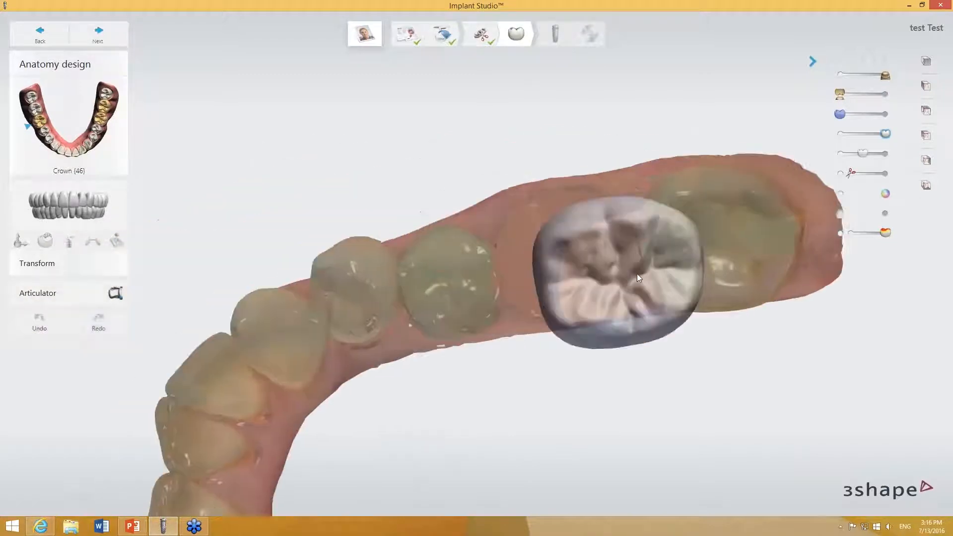
pyautogui.moveTo(636, 273); pyautogui.dragTo(567, 261)
pyautogui.moveTo(665, 266); pyautogui.dragTo(641, 261)
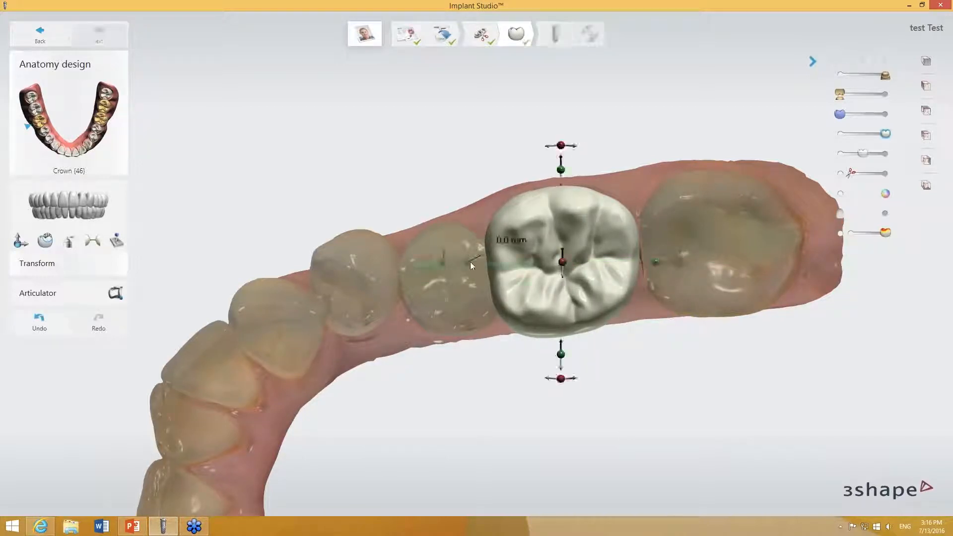
pyautogui.moveTo(469, 261); pyautogui.dragTo(482, 264)
# Narrow crown 46 slightly in the buccolingual direction and lower it into the extraction site, level with the adjacent teeth.
pyautogui.moveTo(319, 273); pyautogui.dragTo(347, 243, button='right')
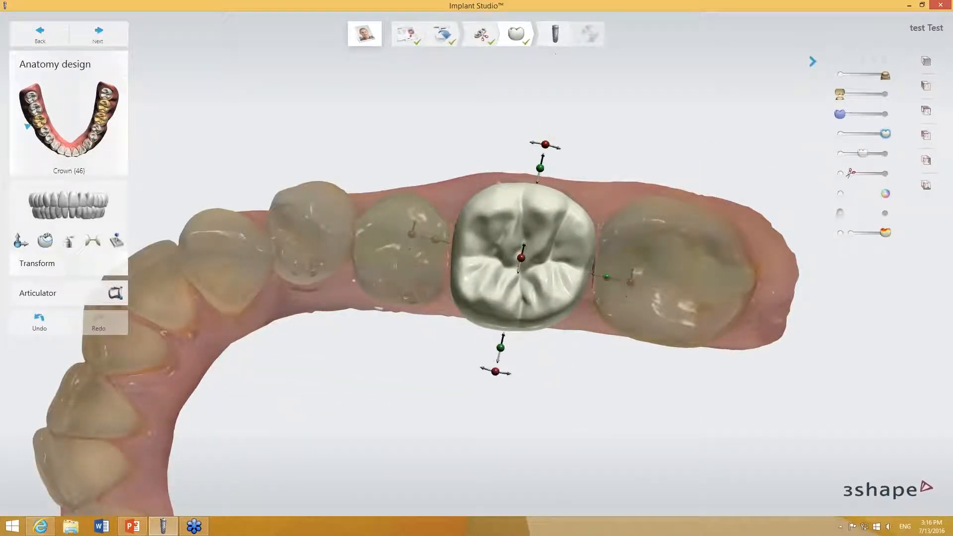
pyautogui.moveTo(543, 159); pyautogui.dragTo(525, 171, button='right')
pyautogui.moveTo(525, 170); pyautogui.dragTo(525, 175)
pyautogui.moveTo(502, 351); pyautogui.dragTo(502, 345)
pyautogui.scroll(-3, 449, 376)
pyautogui.moveTo(449, 377); pyautogui.dragTo(468, 263, button='right')
pyautogui.moveTo(472, 223); pyautogui.dragTo(501, 230, button='right')
pyautogui.moveTo(458, 193); pyautogui.dragTo(450, 228)
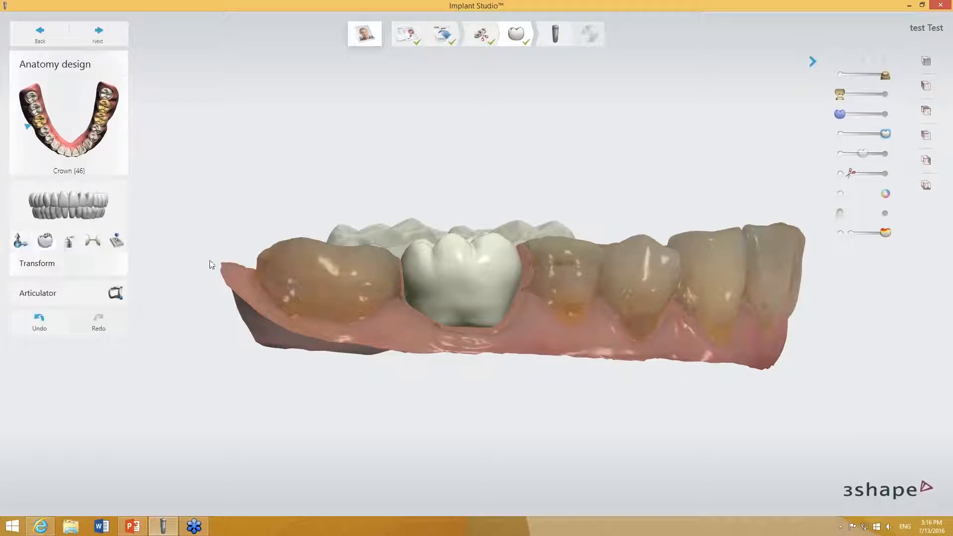
# Fine-tune the tilt of crown 46 and its mesial and distal fit against the neighbouring teeth using the transform handles.
pyautogui.click(20, 242)
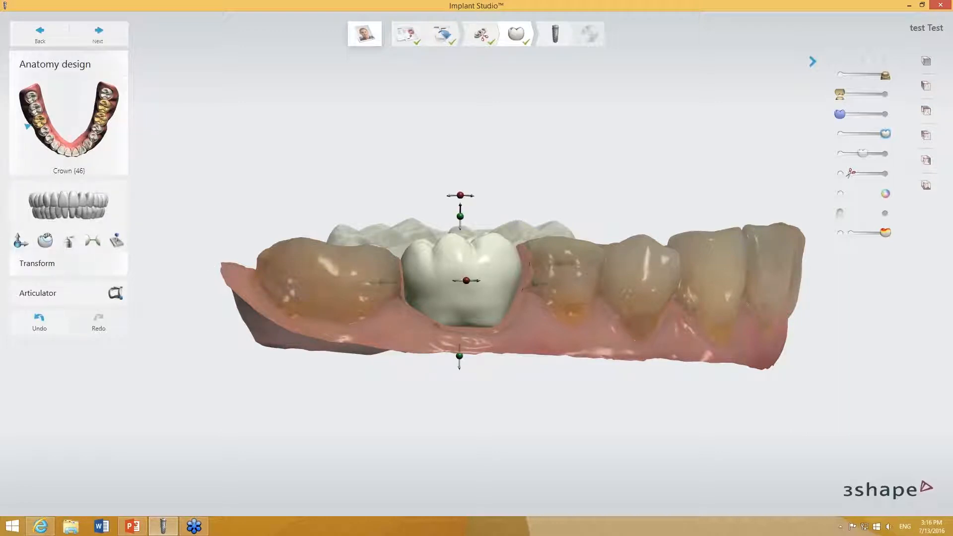
pyautogui.moveTo(457, 195)
pyautogui.mouseDown()
pyautogui.moveTo(462, 184)
pyautogui.moveTo(466, 216)
pyautogui.moveTo(447, 198)
pyautogui.moveTo(480, 203)
pyautogui.moveTo(460, 199)
pyautogui.mouseUp()
pyautogui.moveTo(537, 284); pyautogui.dragTo(537, 283)
pyautogui.moveTo(381, 278); pyautogui.dragTo(380, 279)
pyautogui.moveTo(538, 284); pyautogui.dragTo(538, 284)
# Lower the occlusal height of crown 36 to match the adjacent premolar and adjust its distal side.
pyautogui.moveTo(544, 349); pyautogui.dragTo(332, 289, button='right')
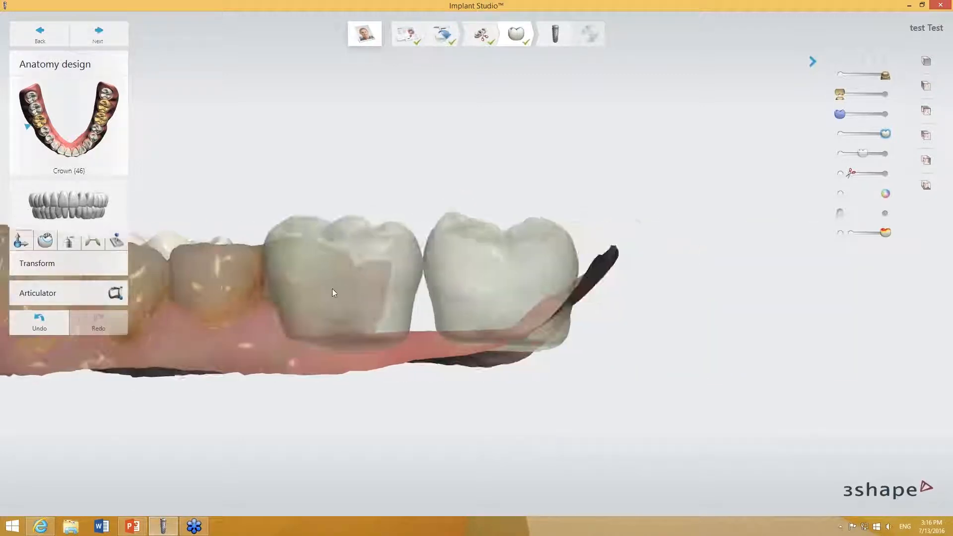
pyautogui.click(332, 288)
pyautogui.moveTo(437, 279); pyautogui.dragTo(439, 279)
pyautogui.moveTo(341, 197); pyautogui.dragTo(342, 215)
pyautogui.moveTo(453, 296)
pyautogui.mouseDown()
pyautogui.moveTo(442, 287)
pyautogui.moveTo(455, 287)
pyautogui.moveTo(437, 289)
pyautogui.mouseUp()
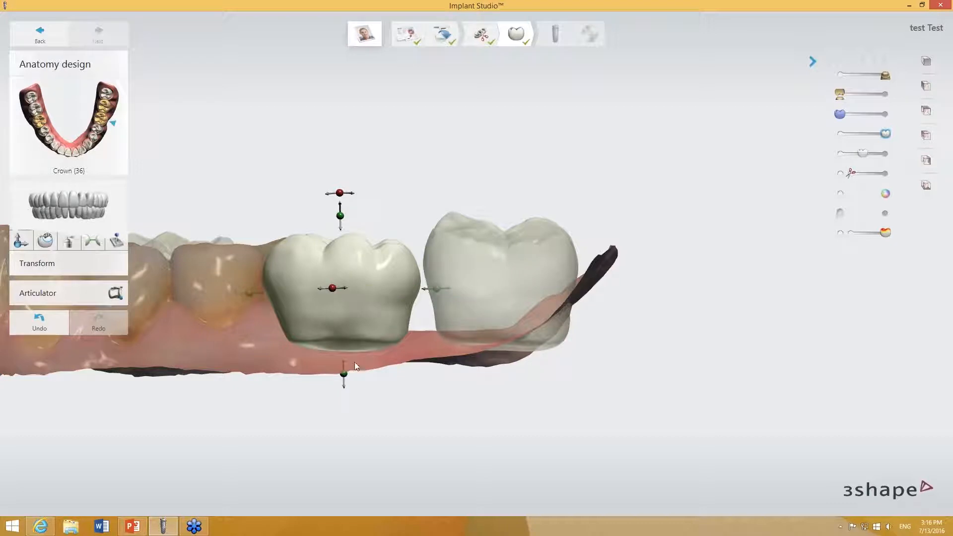
# Lower crown 37 to the occlusal level of crown 36, shorten it from its base, and tilt it by about 1.6°.
pyautogui.click(494, 253)
pyautogui.moveTo(502, 177); pyautogui.dragTo(501, 177)
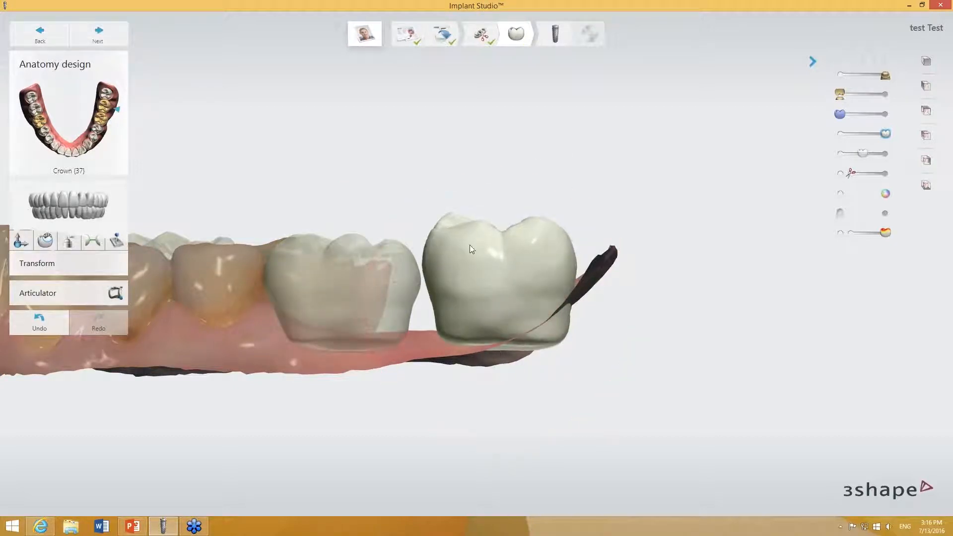
pyautogui.moveTo(463, 265); pyautogui.dragTo(459, 288)
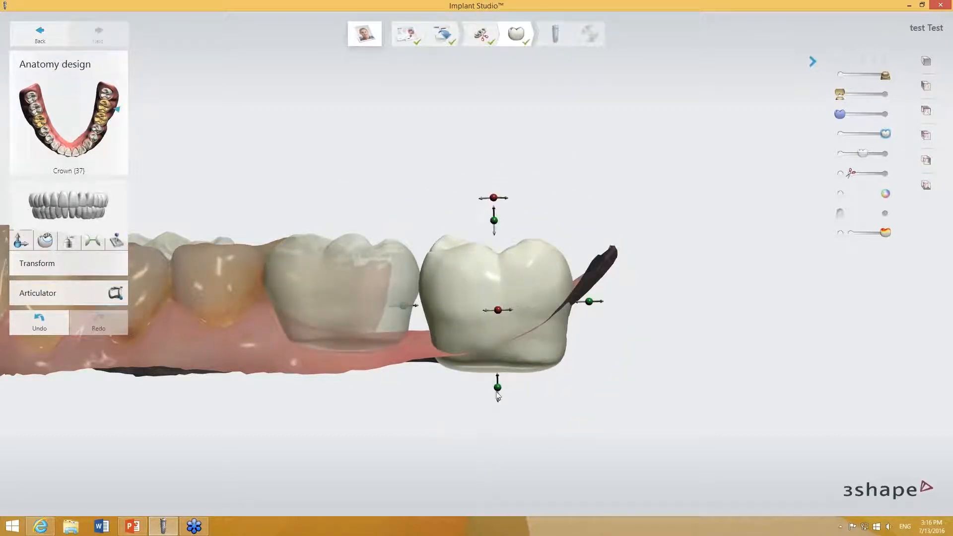
pyautogui.moveTo(497, 387); pyautogui.dragTo(498, 369)
pyautogui.moveTo(494, 198); pyautogui.dragTo(495, 199)
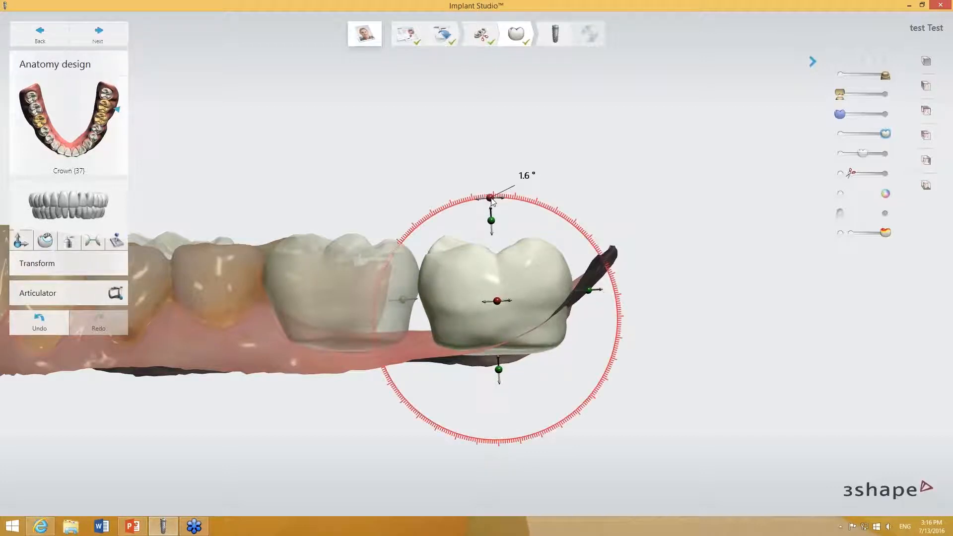
# In occlusal view, narrow crown 36 on its distal side by about 0.6 mm and adjust its rotation.
pyautogui.moveTo(372, 249); pyautogui.dragTo(401, 279, button='right')
pyautogui.click(455, 282)
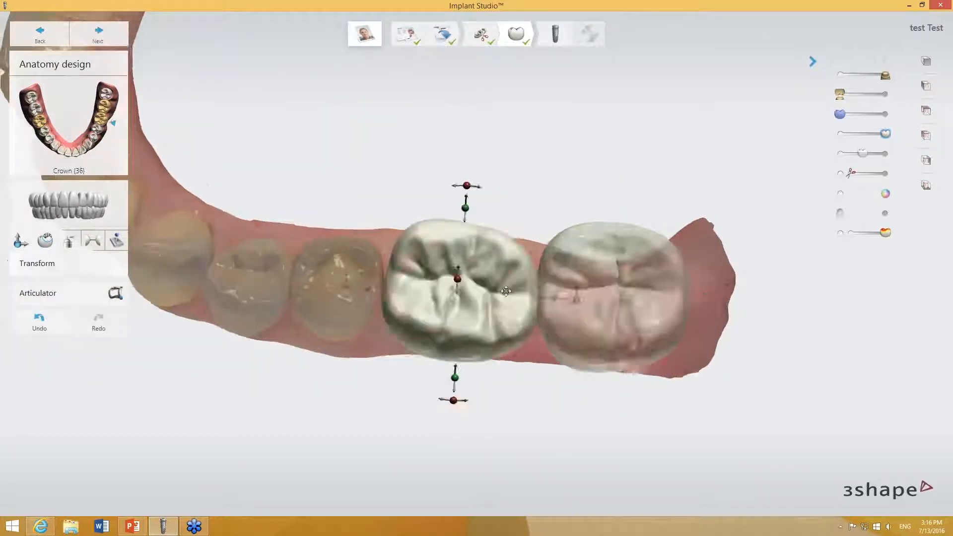
pyautogui.moveTo(549, 296); pyautogui.dragTo(536, 291)
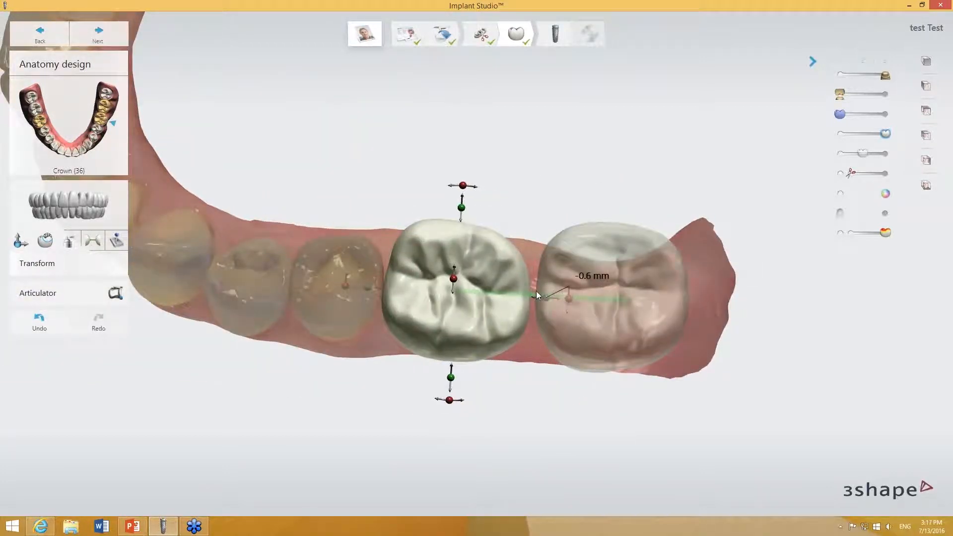
pyautogui.moveTo(463, 186); pyautogui.dragTo(456, 189)
# Adjust the mesiodistal fit of crown 37 against crown 36 and narrow it buccolingually by about 0.7 mm.
pyautogui.click(616, 243)
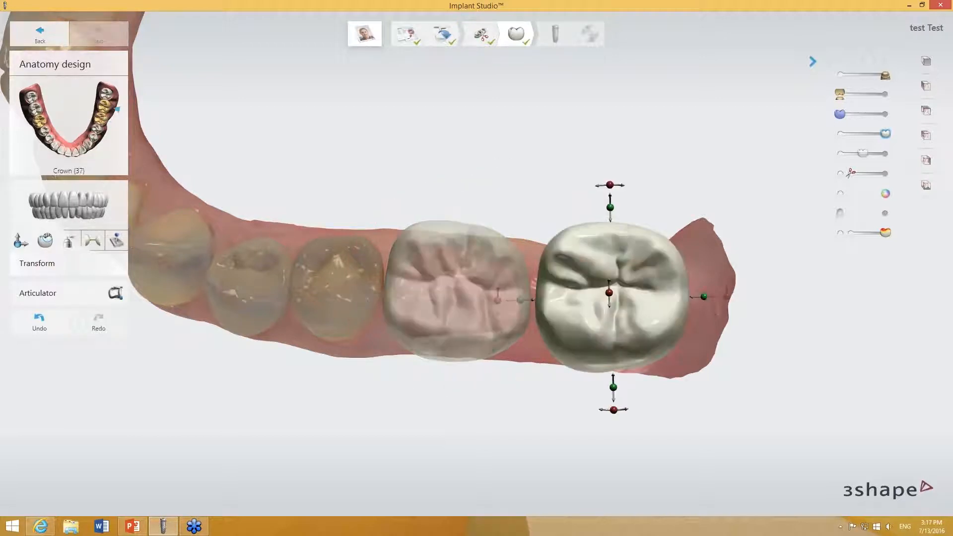
pyautogui.moveTo(702, 297); pyautogui.dragTo(702, 296)
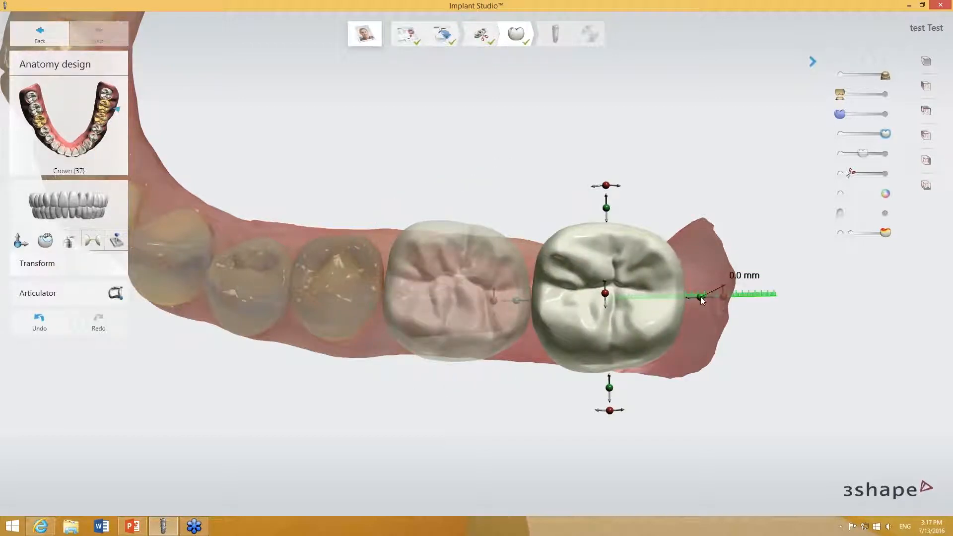
pyautogui.moveTo(609, 388); pyautogui.dragTo(611, 377)
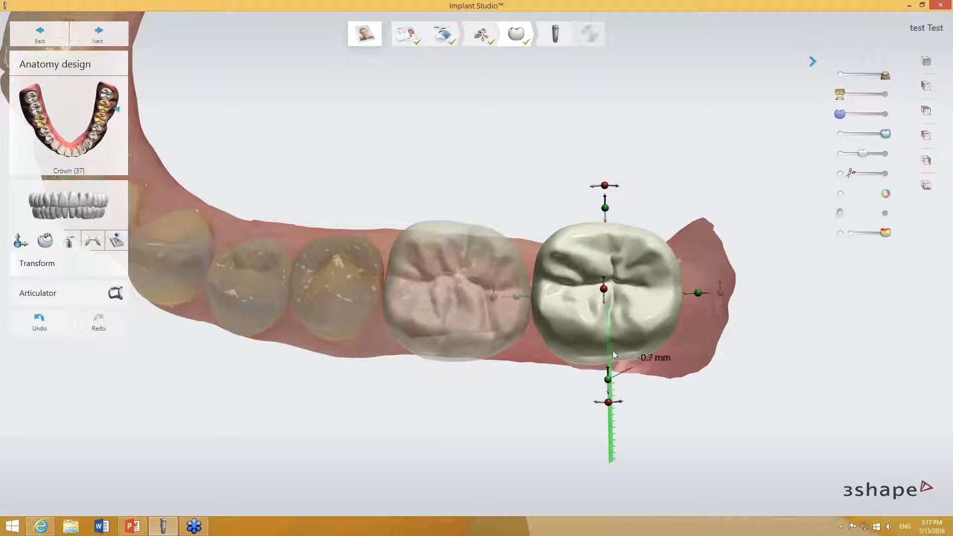
# Examine the placement of crowns 36, 37 and 46 in the lower arch from the front, side and occlusal views.
pyautogui.moveTo(464, 384); pyautogui.dragTo(335, 290, button='right')
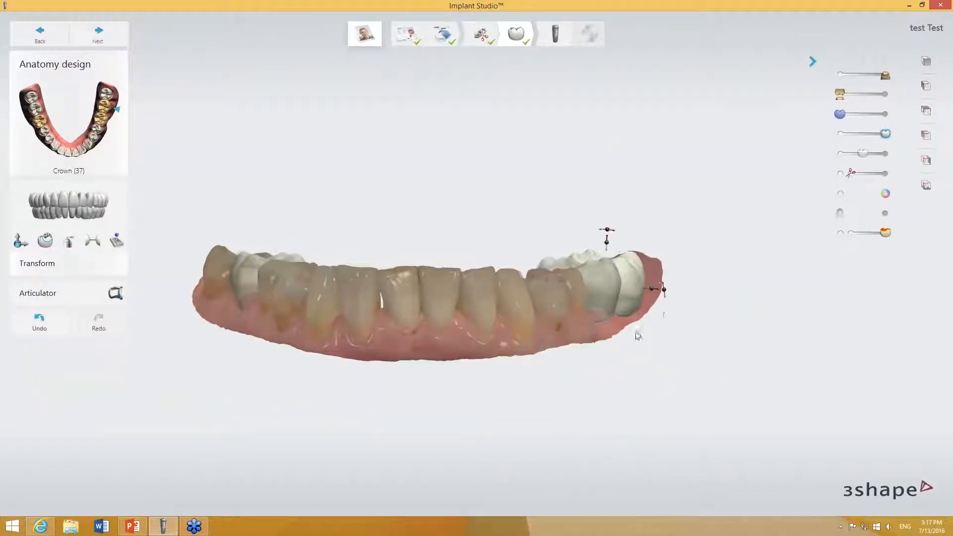
pyautogui.moveTo(636, 334); pyautogui.dragTo(527, 365, button='right')
pyautogui.scroll(3, 603, 332)
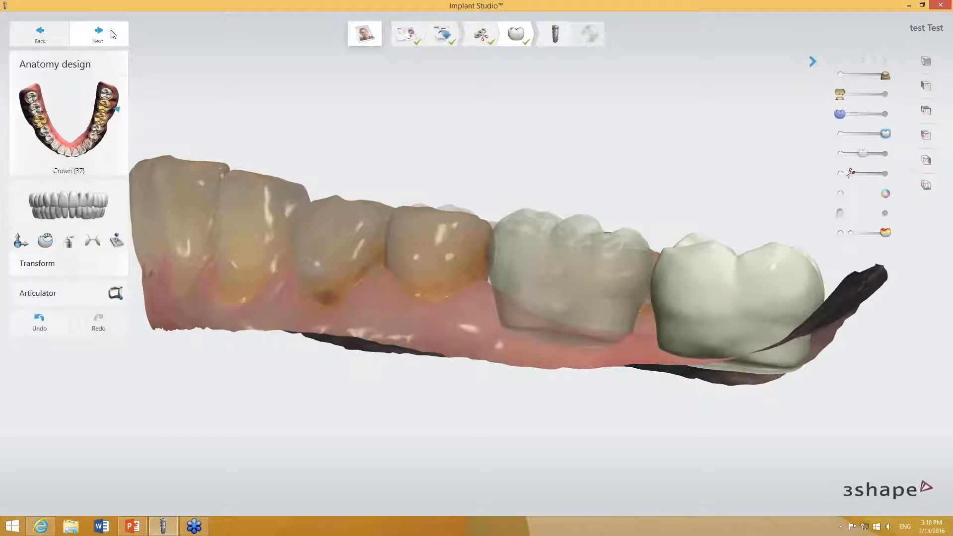
pyautogui.click(111, 30)
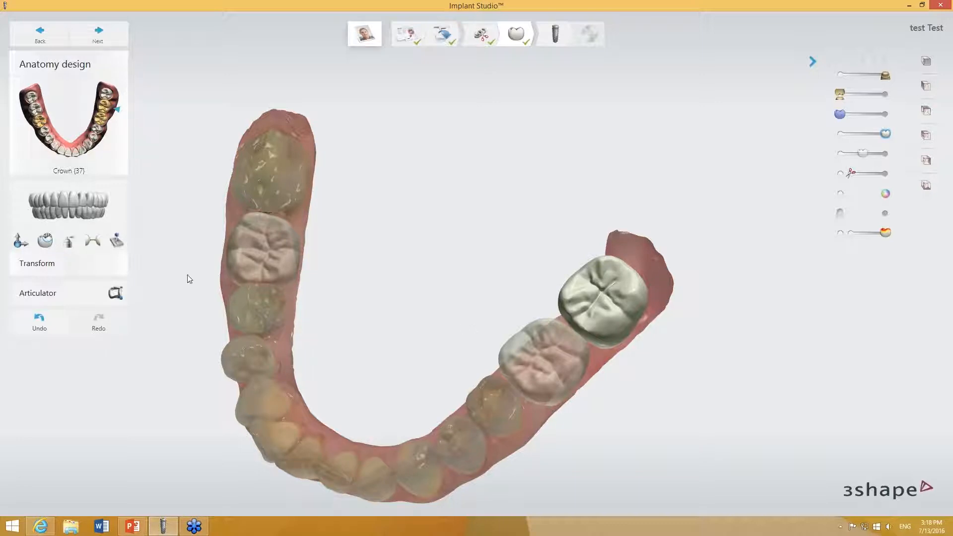
pyautogui.moveTo(557, 309)
pyautogui.moveTo(410, 354); pyautogui.dragTo(393, 343, button='right')
pyautogui.moveTo(404, 344); pyautogui.dragTo(391, 291, button='middle')
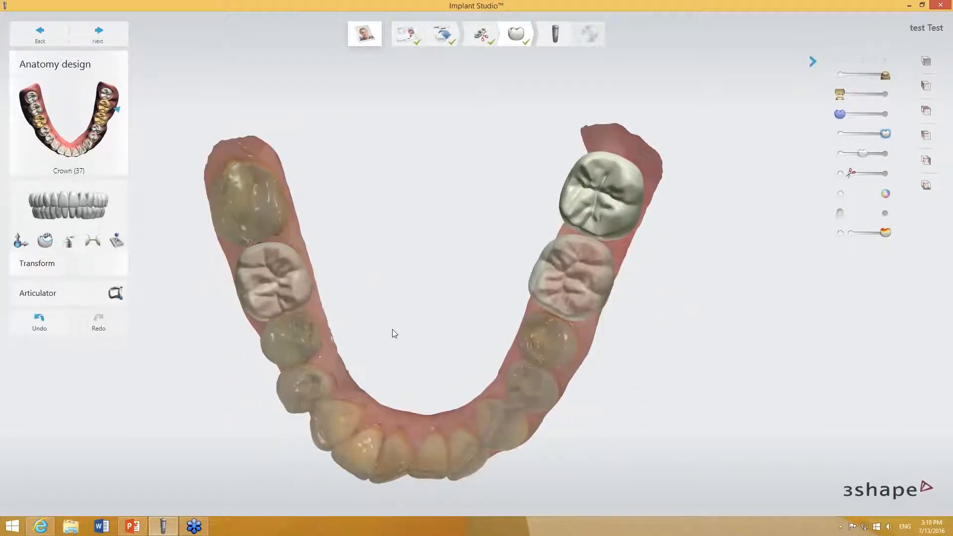
pyautogui.moveTo(394, 334); pyautogui.dragTo(312, 347, button='right')
pyautogui.moveTo(313, 347); pyautogui.dragTo(458, 406, button='middle')
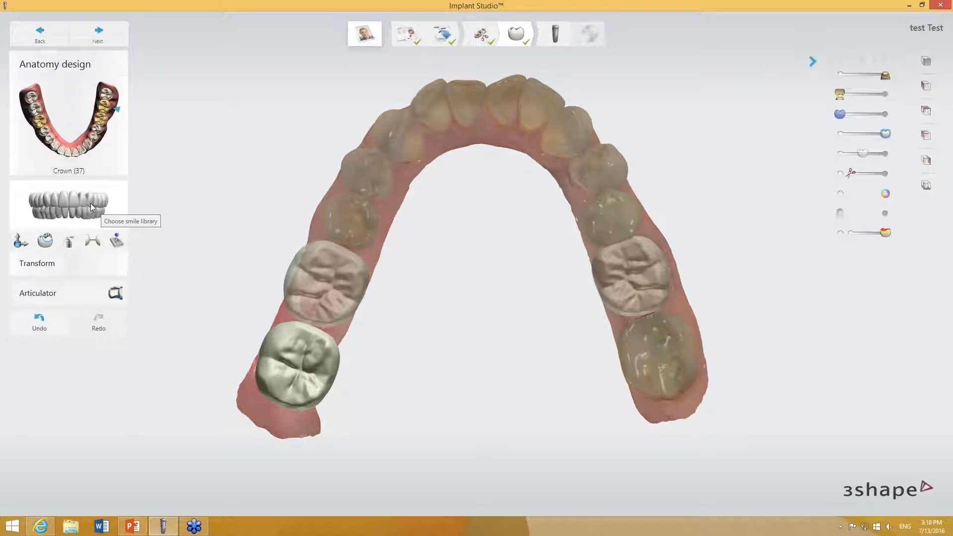
pyautogui.moveTo(332, 261); pyautogui.dragTo(439, 323, button='right')
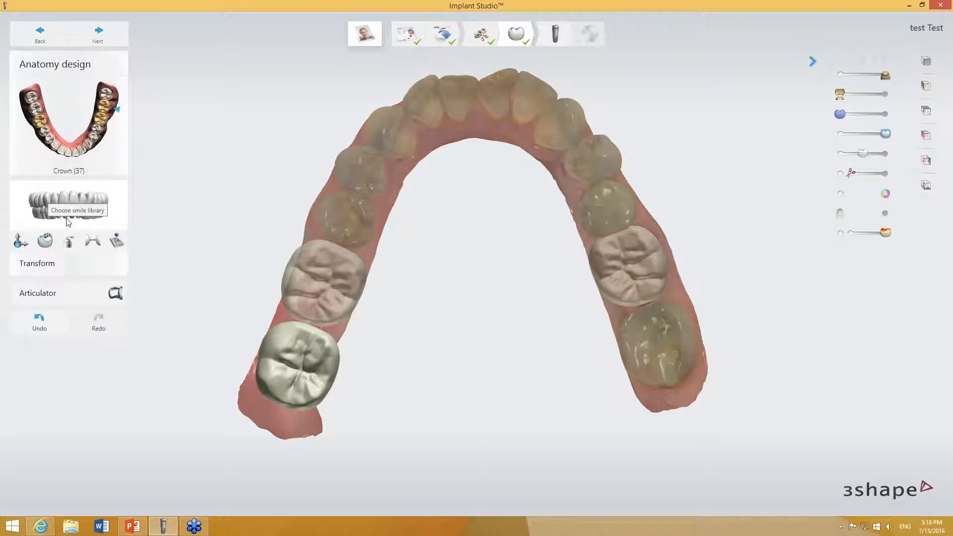
# Browse the available smile libraries and choose the C16 Bridge tooth set for the crowns.
pyautogui.click(80, 206)
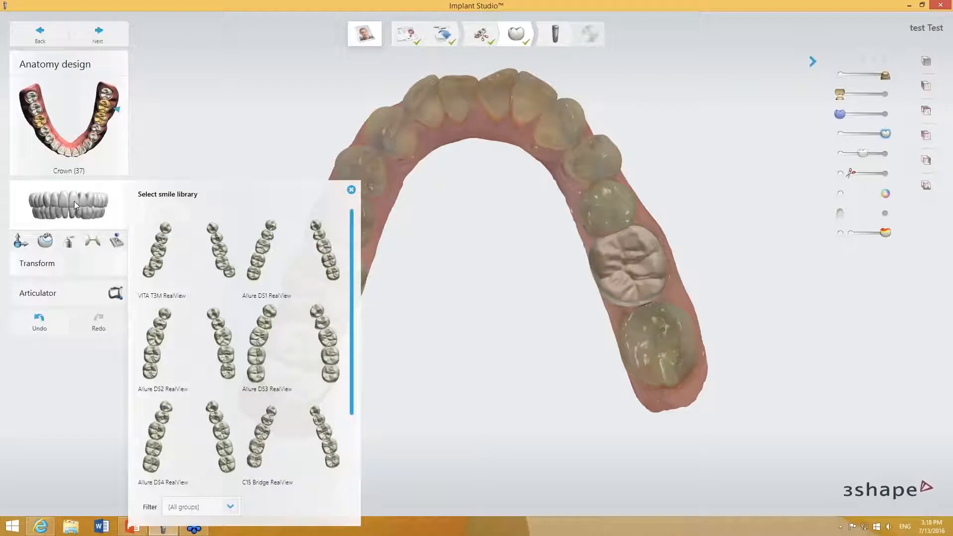
pyautogui.scroll(-2, 341, 276)
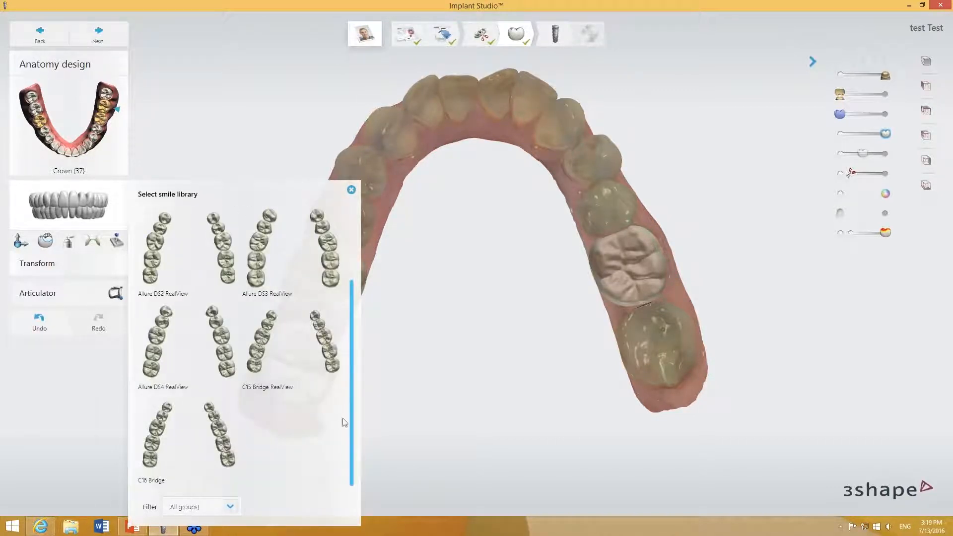
pyautogui.scroll(1, 358, 337)
pyautogui.scroll(-1, 359, 322)
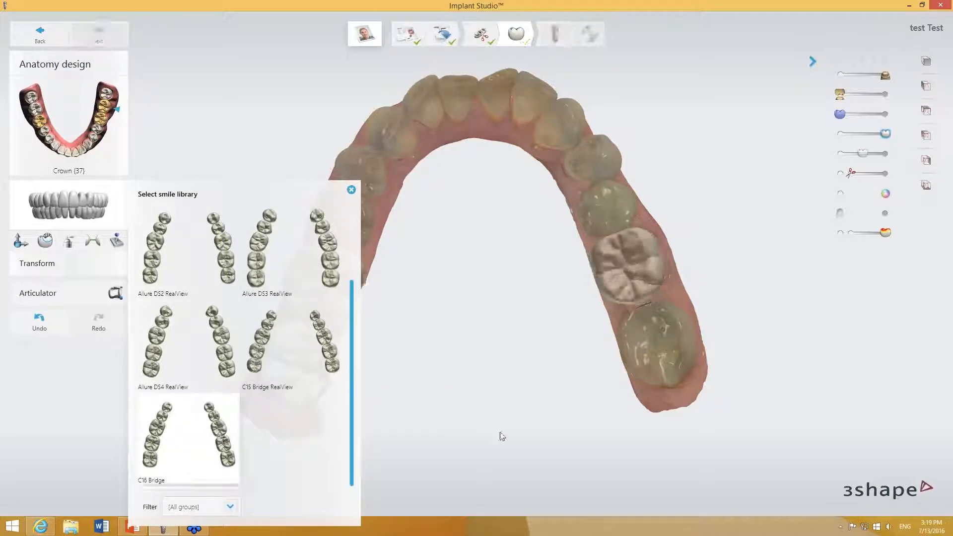
# Compare the C15 Bridge RealView and Allure tooth sets on the crowns, then choose C16 Bridge and close the smile library.
pyautogui.click(272, 367)
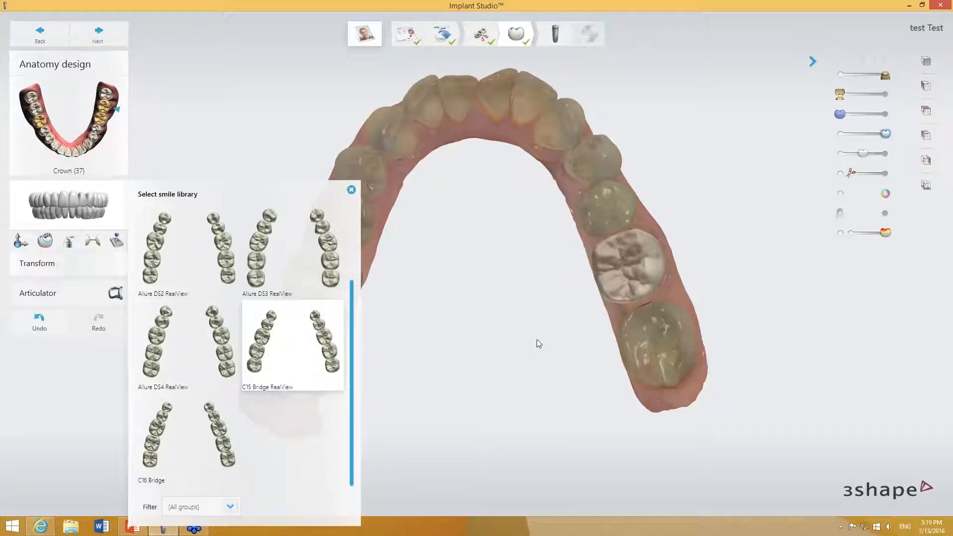
pyautogui.click(326, 262)
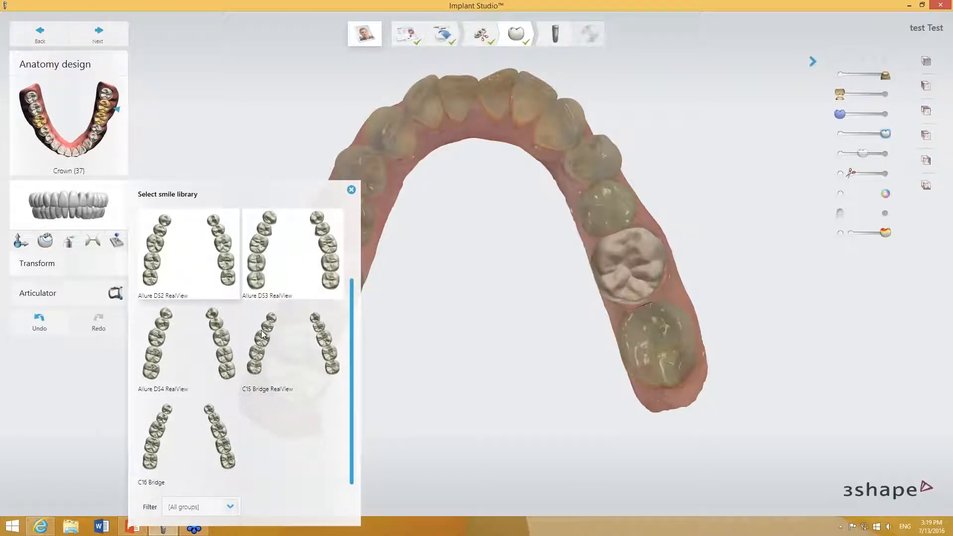
pyautogui.click(244, 356)
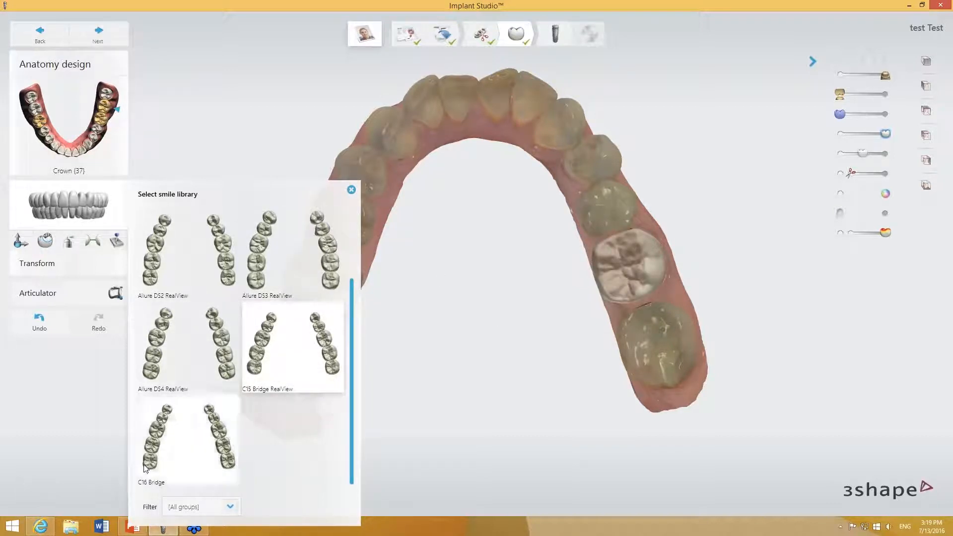
pyautogui.click(172, 445)
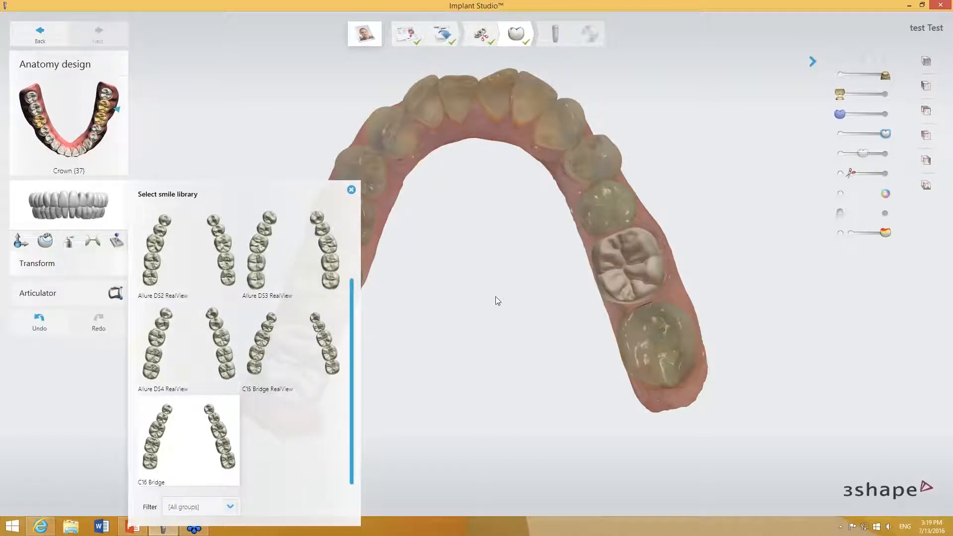
pyautogui.click(351, 189)
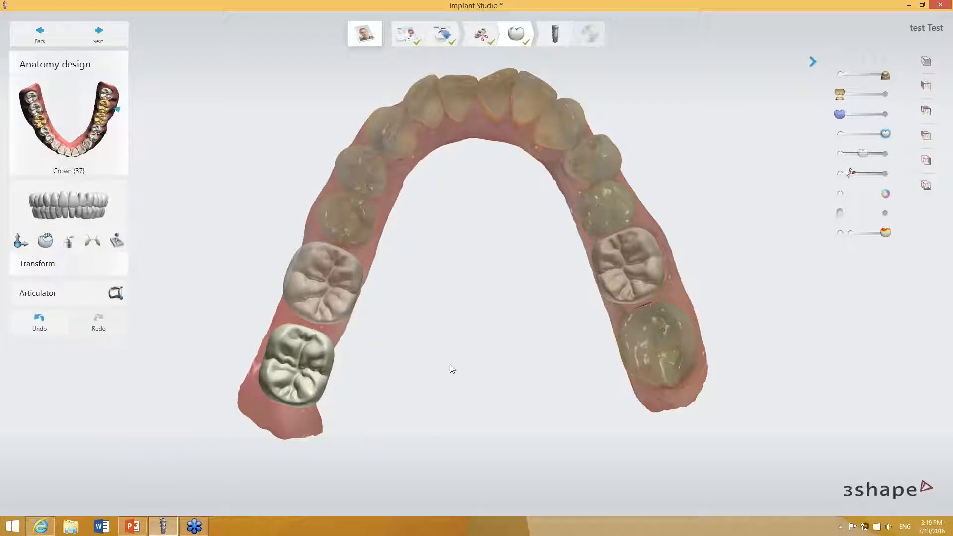
# Select crown 36 and extend its mesial side by about 0.2 mm toward the adjacent premolar.
pyautogui.moveTo(450, 366); pyautogui.dragTo(394, 375, button='right')
pyautogui.click(434, 310)
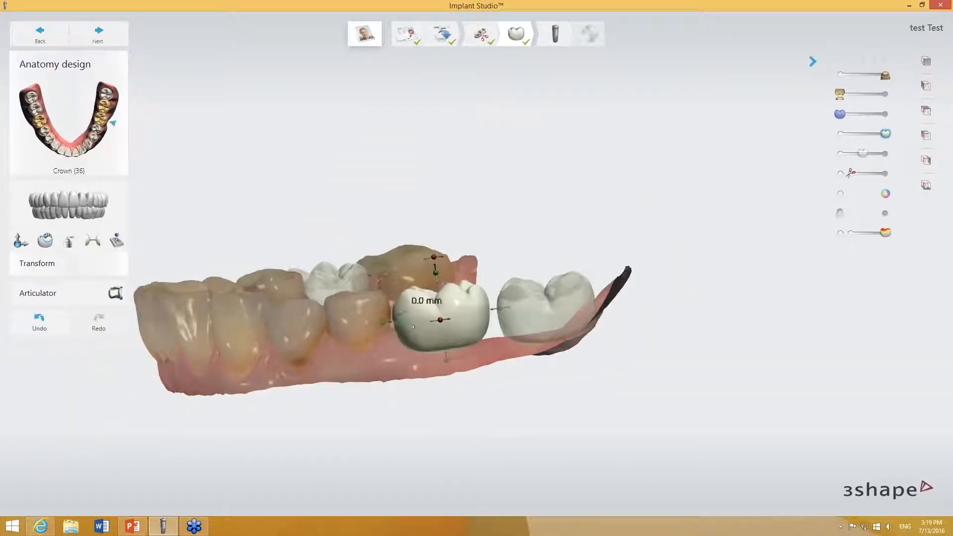
pyautogui.moveTo(383, 322); pyautogui.dragTo(382, 321)
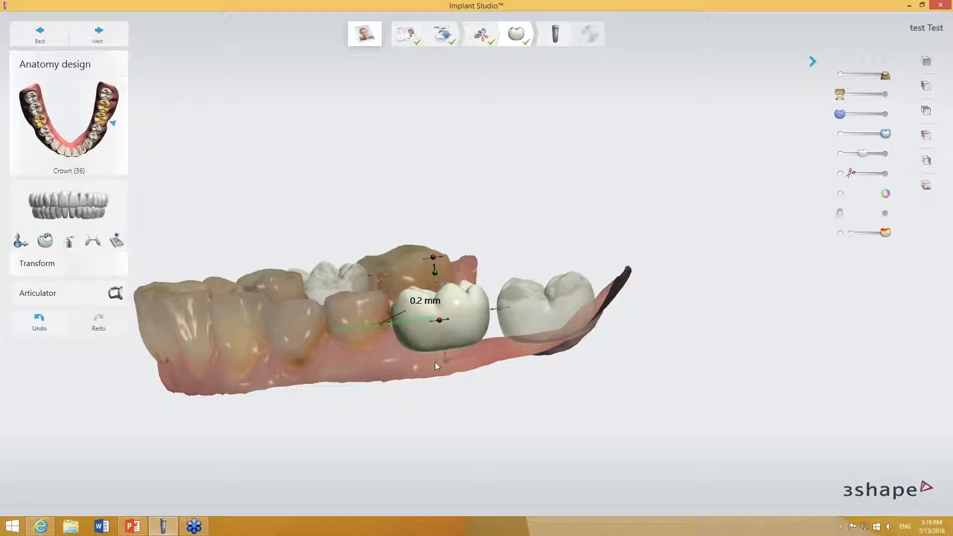
# Select crown 37 and move it mesially against crown 36, adjusting its position in the occlusal view.
pyautogui.moveTo(445, 366); pyautogui.dragTo(450, 404, button='right')
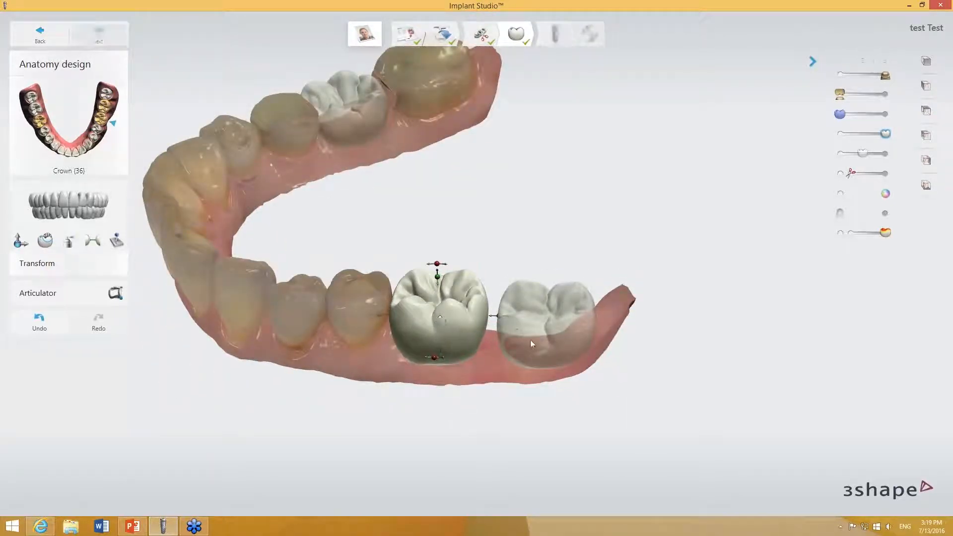
pyautogui.click(530, 340)
pyautogui.moveTo(532, 374); pyautogui.dragTo(532, 357, button='right')
pyautogui.moveTo(533, 357); pyautogui.dragTo(524, 349)
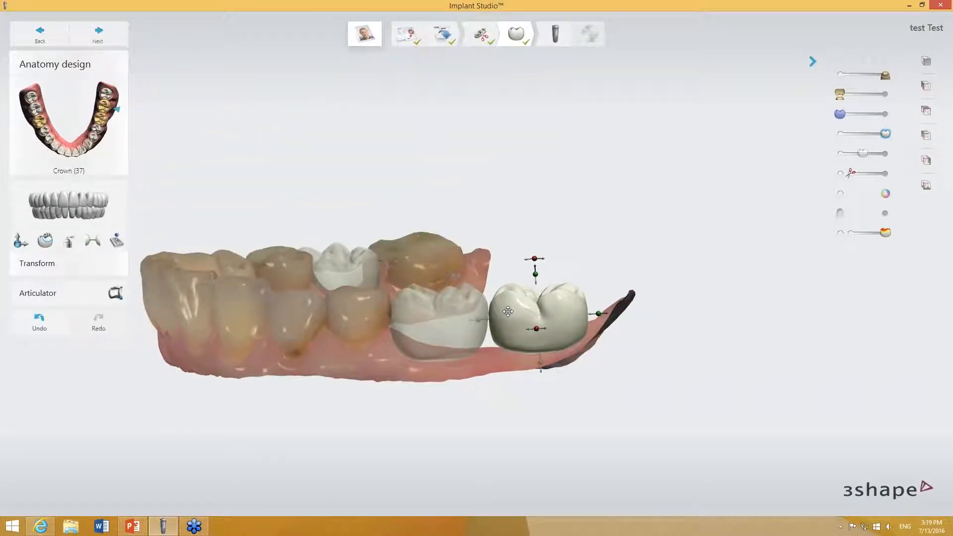
pyautogui.moveTo(474, 315); pyautogui.dragTo(451, 452, button='right')
pyautogui.moveTo(535, 331); pyautogui.dragTo(530, 324)
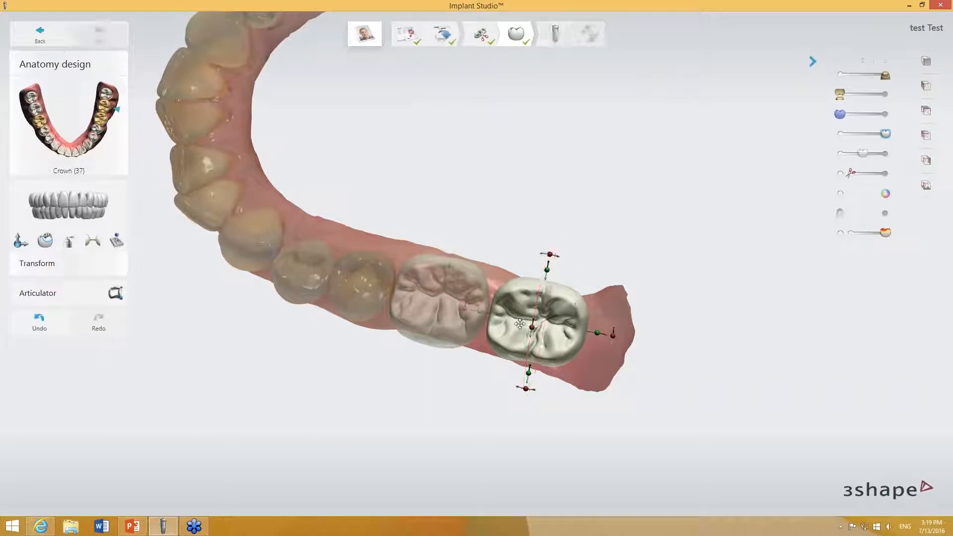
# Select crown 46 and adjust its position between the neighbouring premolar and molar.
pyautogui.moveTo(456, 219); pyautogui.dragTo(633, 371, button='right')
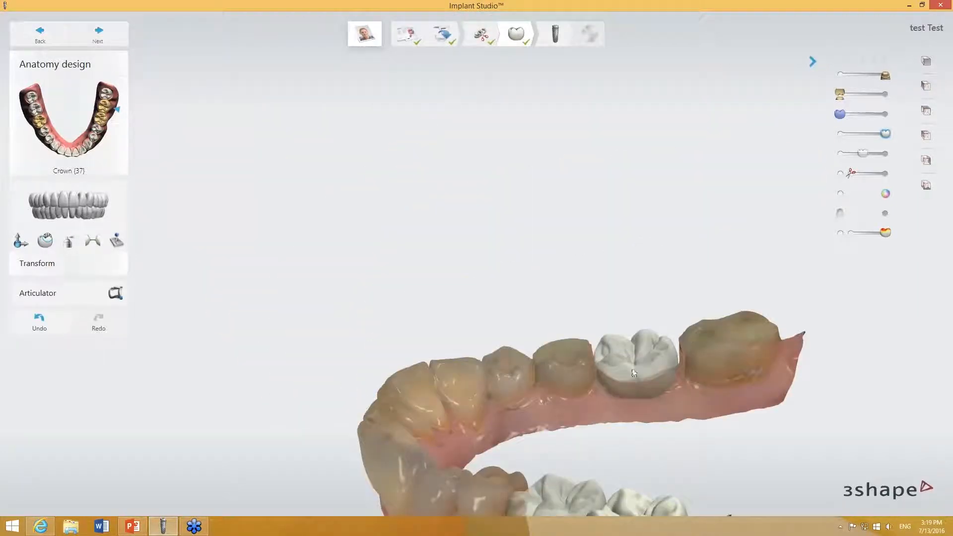
pyautogui.click(636, 362)
pyautogui.moveTo(632, 371); pyautogui.dragTo(601, 368)
pyautogui.moveTo(600, 368); pyautogui.dragTo(416, 358, button='right')
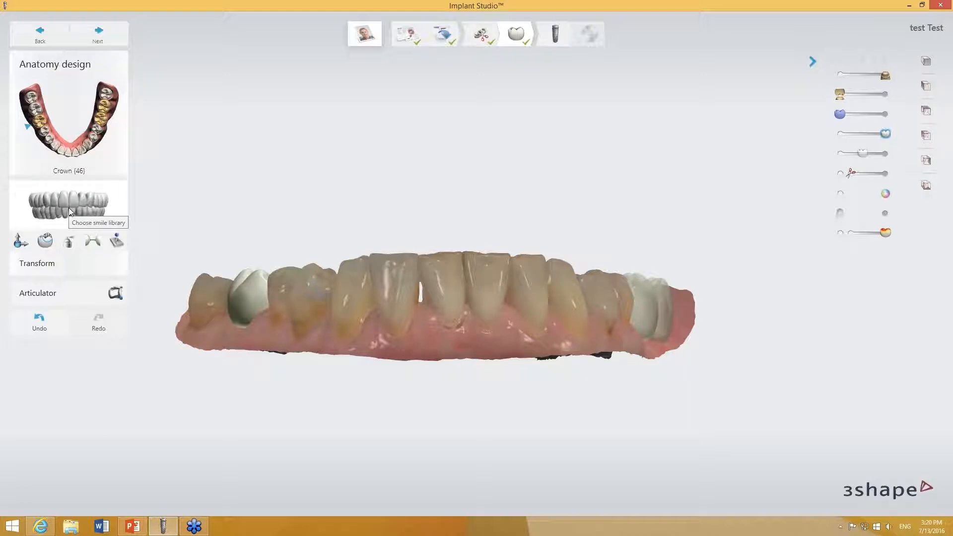
pyautogui.moveTo(423, 268); pyautogui.dragTo(443, 388, button='right')
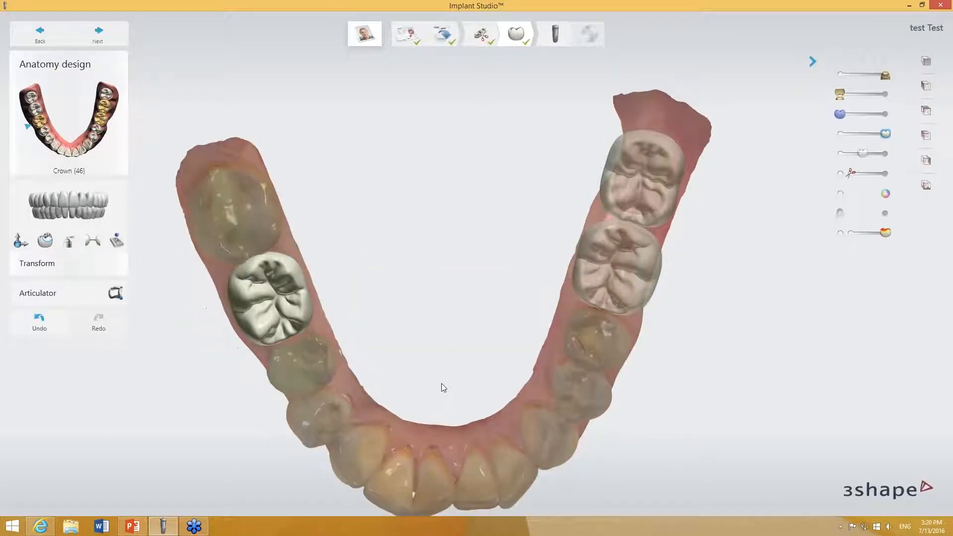
# Start morphing crown 46 with a 2.00 mm radius and pull its mesiobuccal cusp toward the buccal side.
pyautogui.click(20, 241)
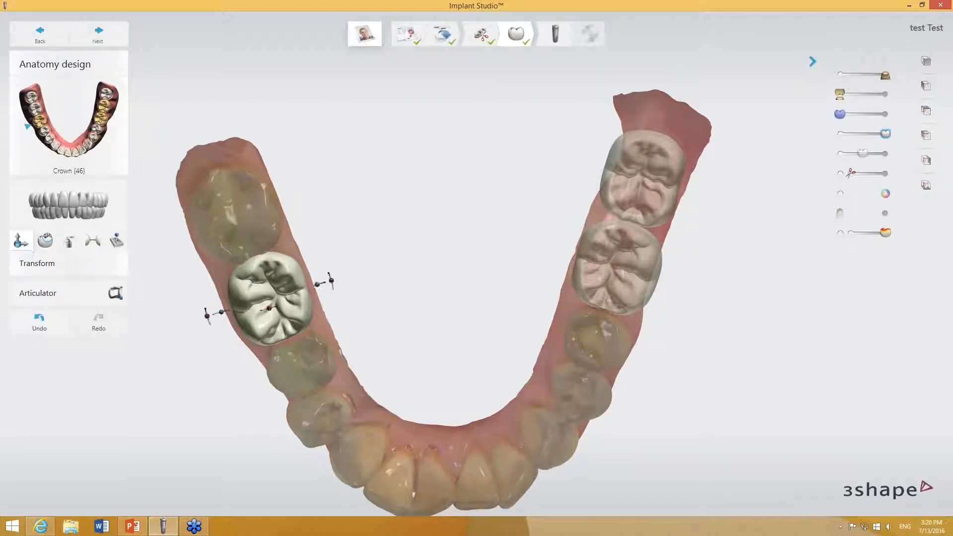
pyautogui.moveTo(299, 312); pyautogui.dragTo(352, 236, button='right')
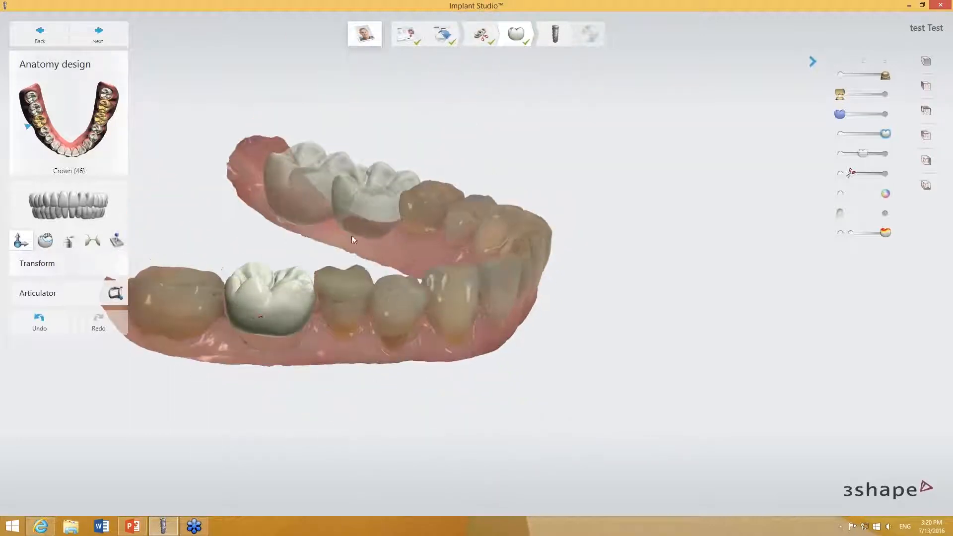
pyautogui.click(46, 242)
pyautogui.moveTo(298, 363); pyautogui.dragTo(424, 375, button='middle')
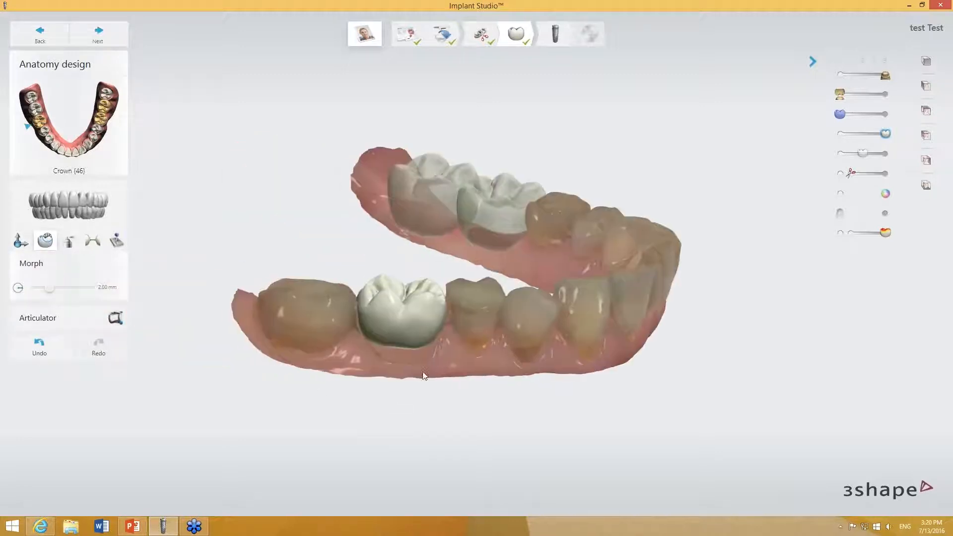
pyautogui.scroll(3, 422, 374)
pyautogui.moveTo(419, 374); pyautogui.dragTo(349, 360, button='right')
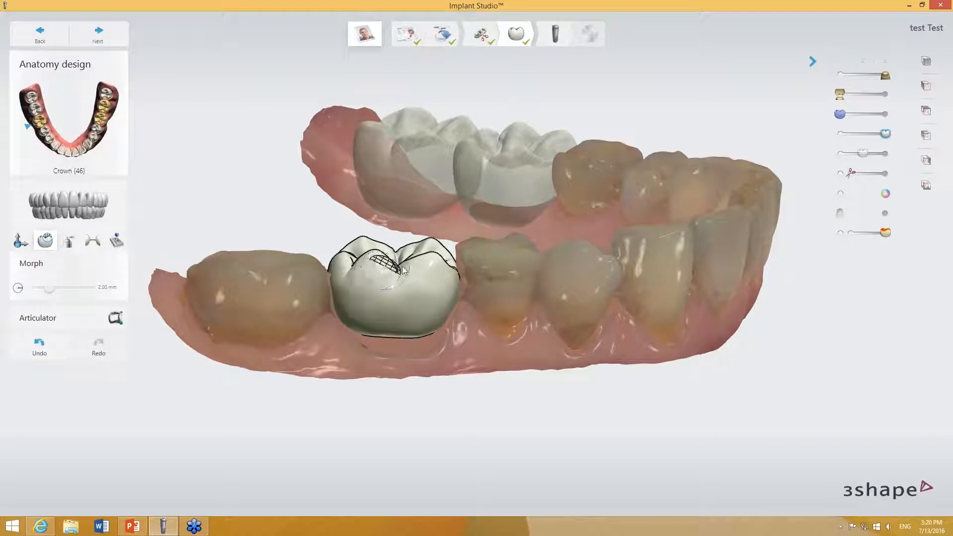
pyautogui.moveTo(551, 311); pyautogui.dragTo(266, 389, button='right')
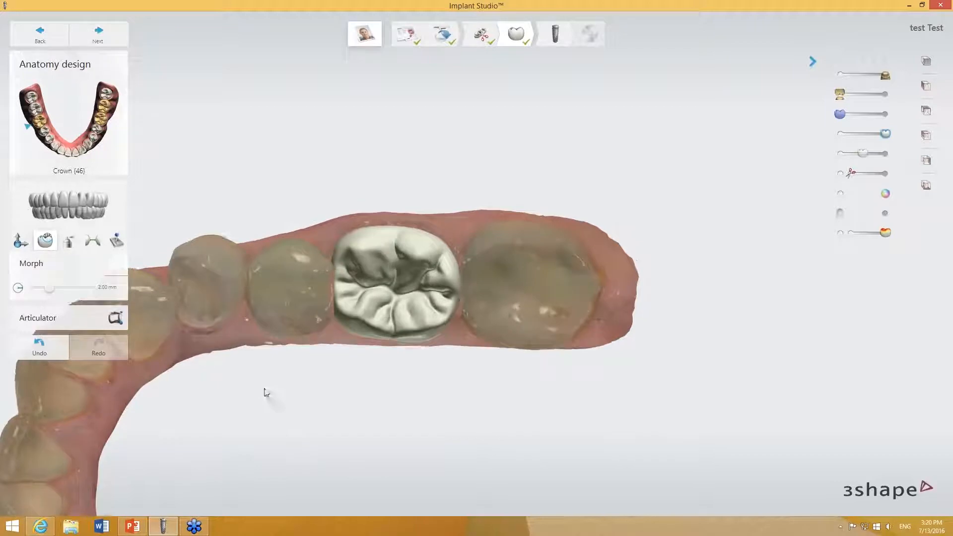
pyautogui.click(45, 242)
pyautogui.scroll(3, 370, 258)
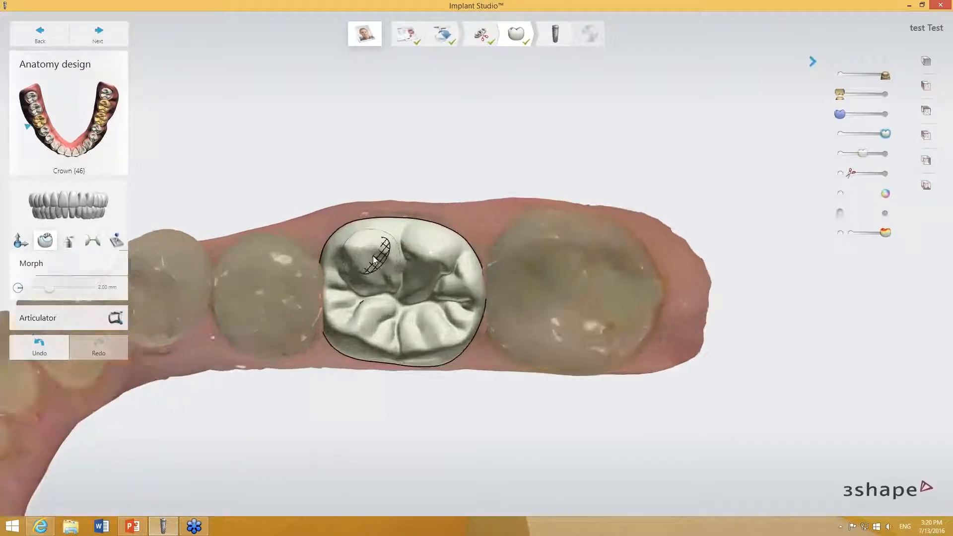
pyautogui.scroll(3, 371, 258)
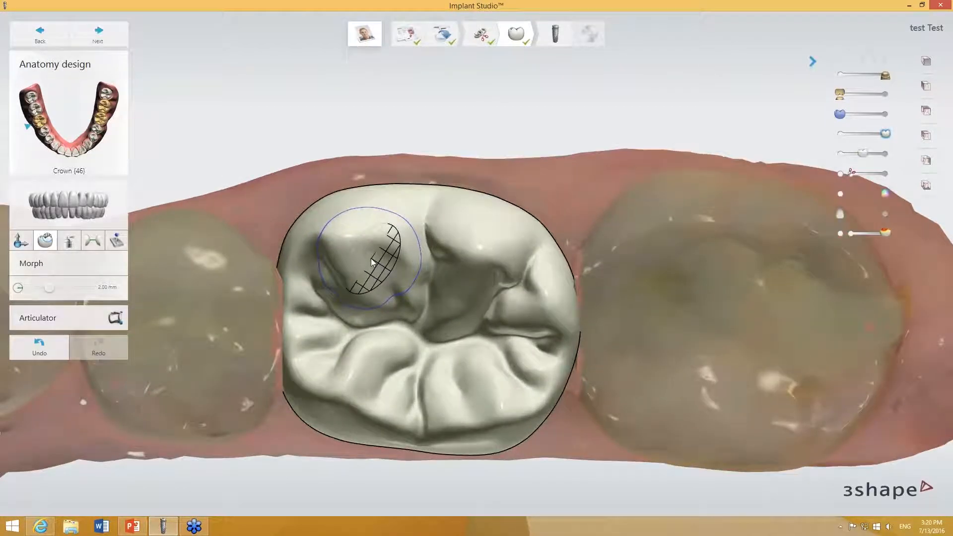
pyautogui.moveTo(371, 258)
pyautogui.mouseDown()
pyautogui.moveTo(384, 248)
pyautogui.moveTo(366, 227)
pyautogui.mouseUp()
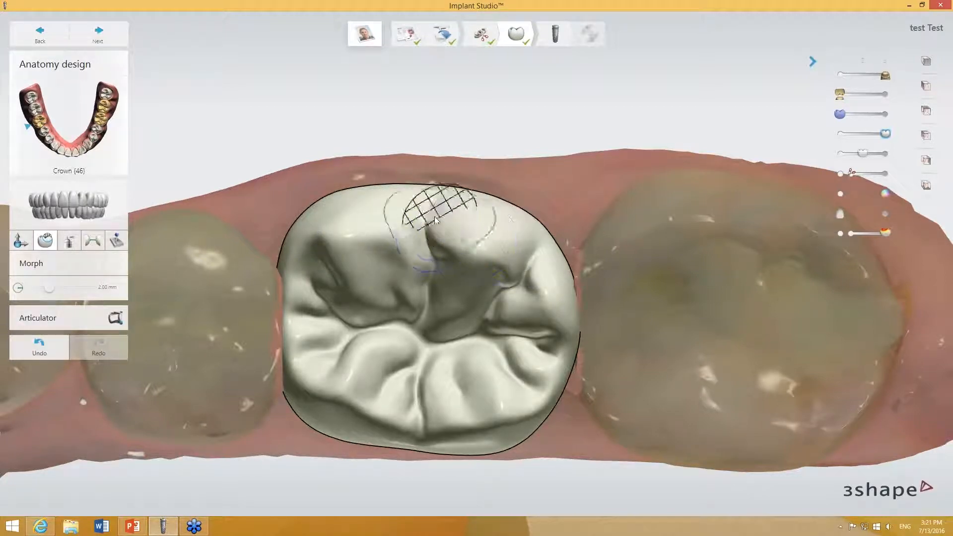
# Refine the mesiobuccal cusp of crown 46, reducing the morph radius to 1.90 mm.
pyautogui.click(345, 215)
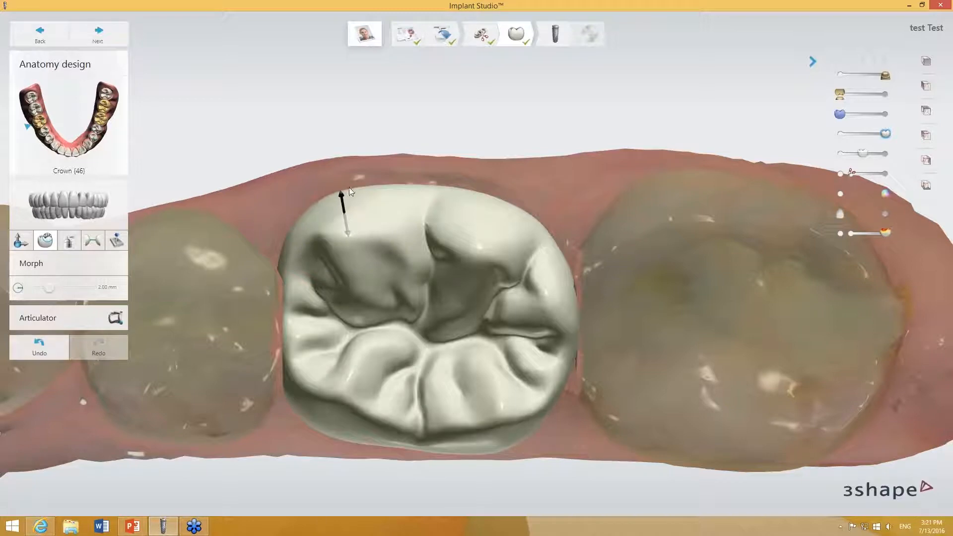
pyautogui.moveTo(350, 187); pyautogui.dragTo(344, 216)
pyautogui.moveTo(76, 289); pyautogui.dragTo(49, 289)
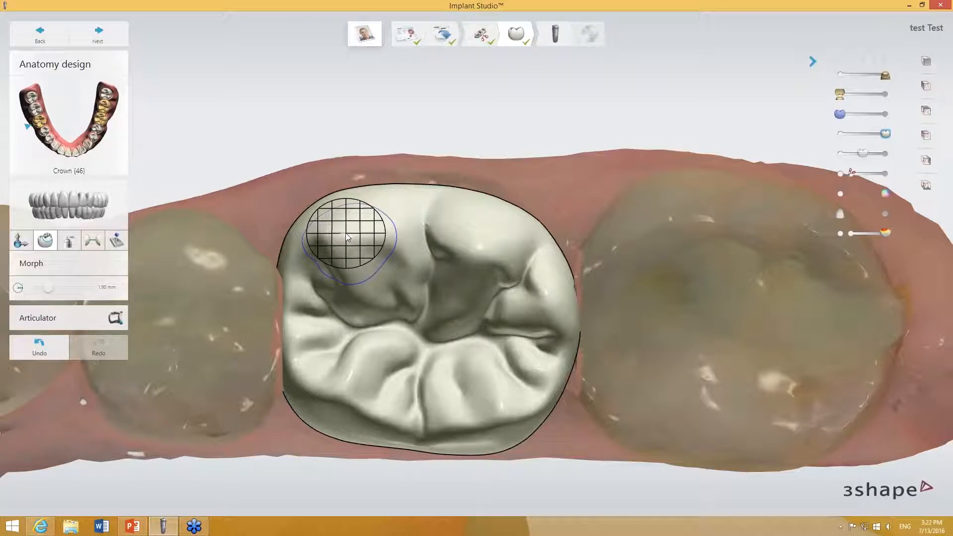
pyautogui.moveTo(346, 234)
pyautogui.mouseDown()
pyautogui.moveTo(292, 234)
pyautogui.moveTo(346, 284)
pyautogui.moveTo(348, 231)
pyautogui.moveTo(395, 234)
pyautogui.moveTo(326, 231)
pyautogui.moveTo(367, 239)
pyautogui.moveTo(350, 232)
pyautogui.mouseUp()
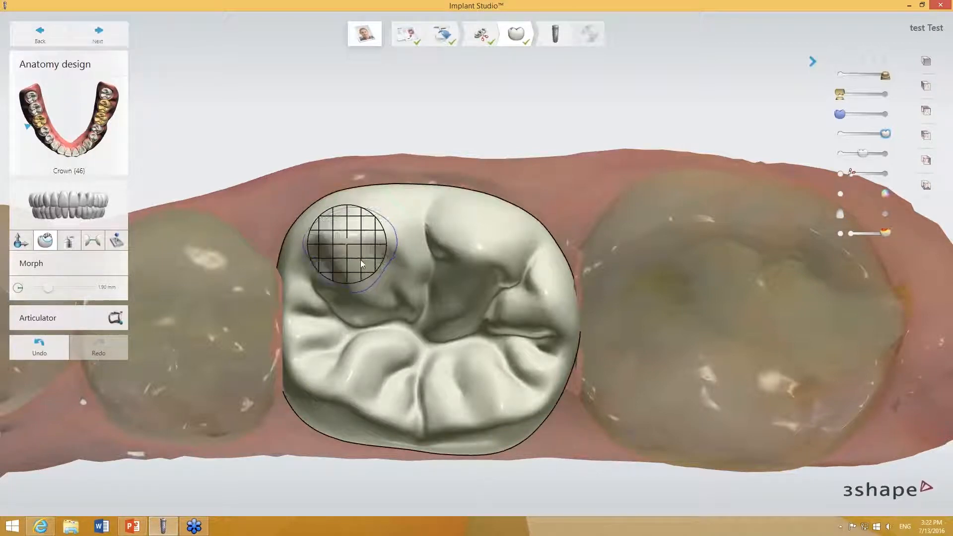
# From the lingual side, morph the mesial edge, distal contact area and distal cusp of crown 46.
pyautogui.moveTo(314, 301); pyautogui.dragTo(297, 217, button='right')
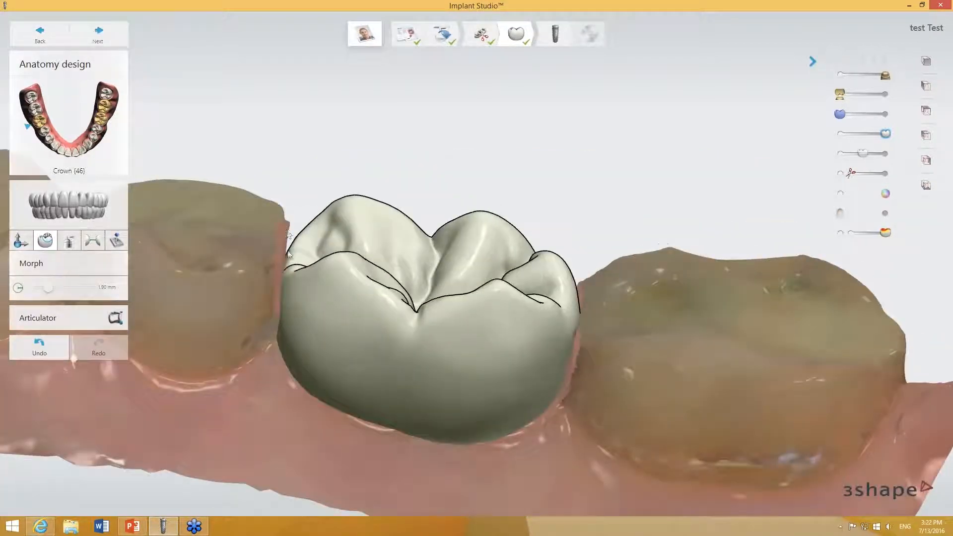
pyautogui.moveTo(311, 248)
pyautogui.mouseDown()
pyautogui.moveTo(297, 238)
pyautogui.moveTo(301, 246)
pyautogui.mouseUp()
pyautogui.moveTo(565, 312); pyautogui.dragTo(574, 316)
pyautogui.moveTo(556, 259); pyautogui.dragTo(553, 263)
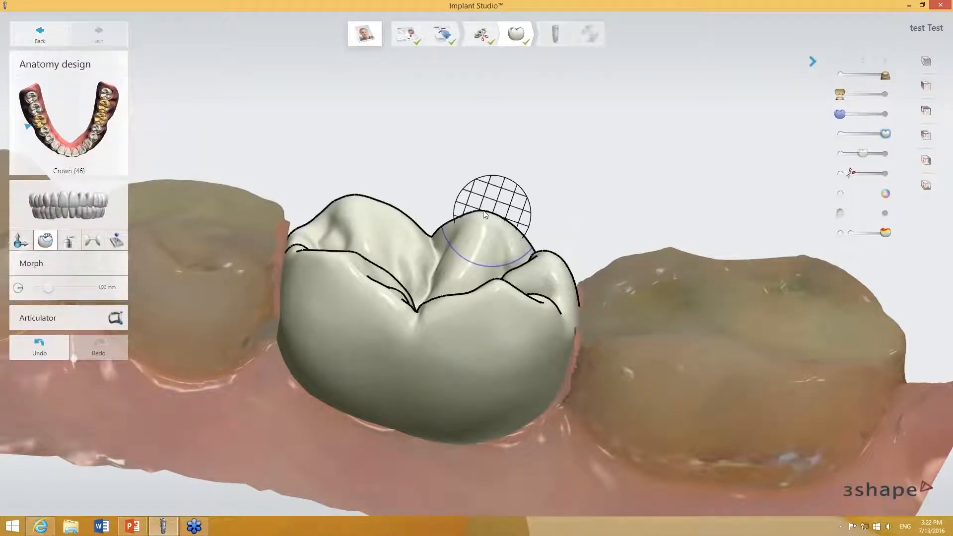
# Reshape the distobuccal, mesiobuccal and mesiolingual cusps of crown 46 with small morph adjustments.
pyautogui.moveTo(480, 220); pyautogui.dragTo(486, 208)
pyautogui.moveTo(353, 213); pyautogui.dragTo(359, 213)
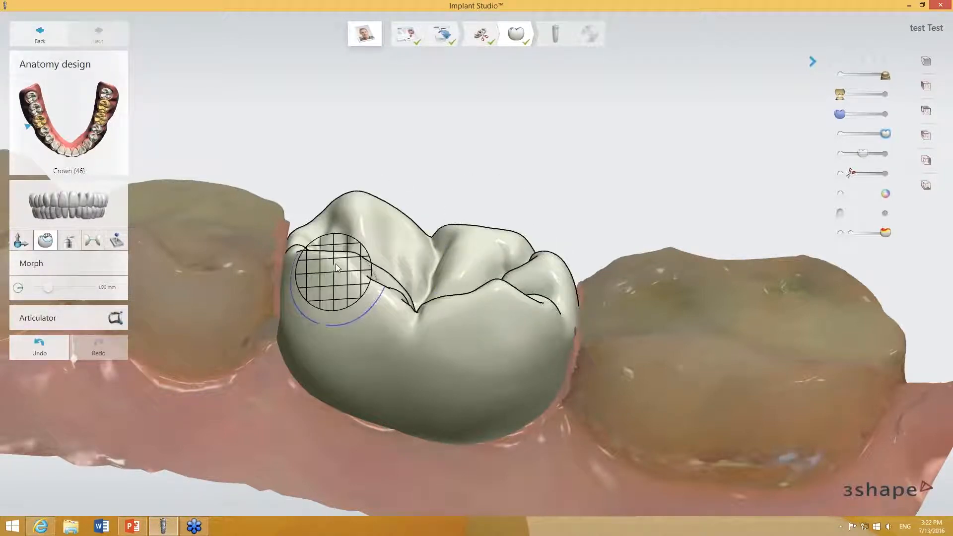
pyautogui.moveTo(336, 263); pyautogui.dragTo(341, 268)
pyautogui.moveTo(315, 299); pyautogui.dragTo(316, 300)
# Morph the mesiobuccal corner of crown 46 in occlusal view, using a 2.50 mm radius and then 2.20 mm.
pyautogui.moveTo(408, 370); pyautogui.dragTo(398, 452, button='right')
pyautogui.keyDown('ctrl'); pyautogui.scroll(6, 306, 218); pyautogui.keyUp('ctrl')
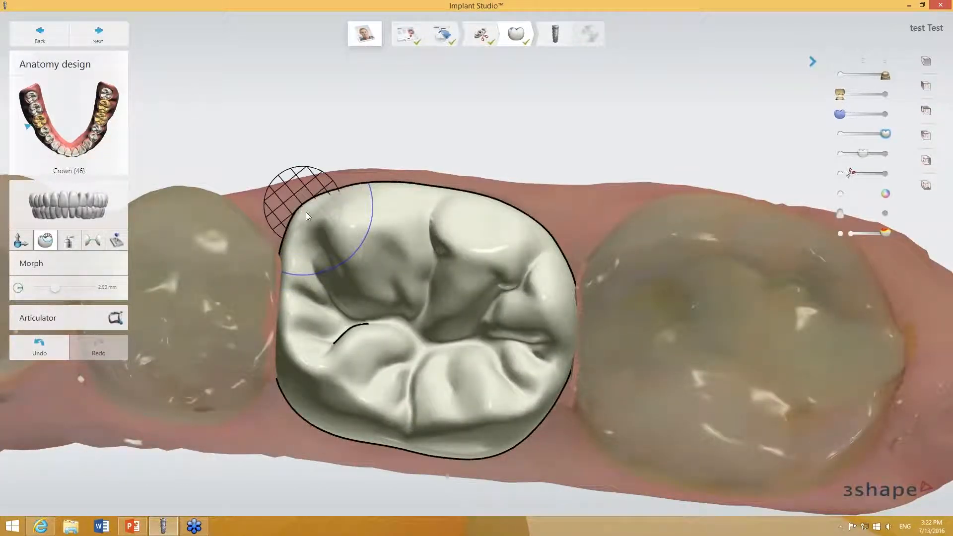
pyautogui.moveTo(306, 212)
pyautogui.mouseDown()
pyautogui.moveTo(314, 200)
pyautogui.moveTo(304, 200)
pyautogui.mouseUp()
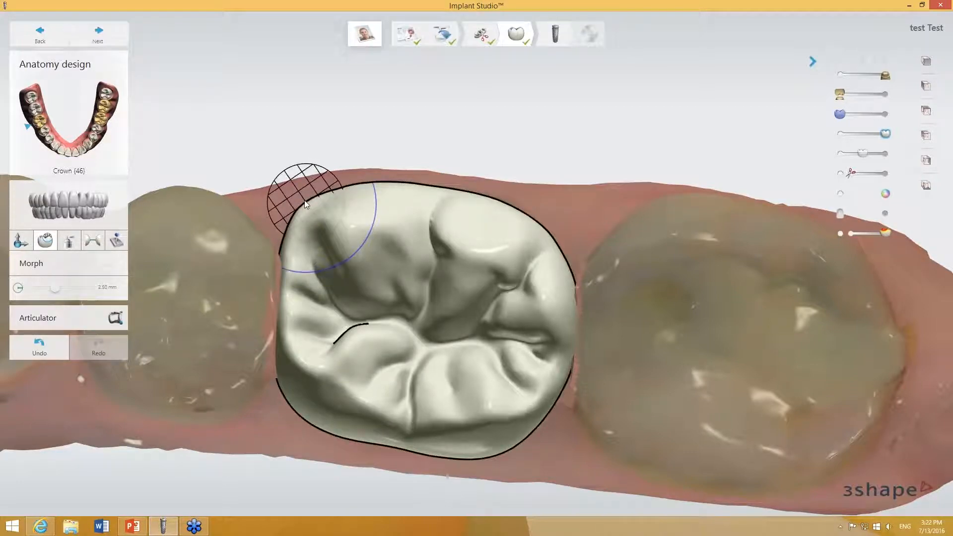
pyautogui.keyDown('ctrl'); pyautogui.scroll(-3, 305, 202); pyautogui.keyUp('ctrl')
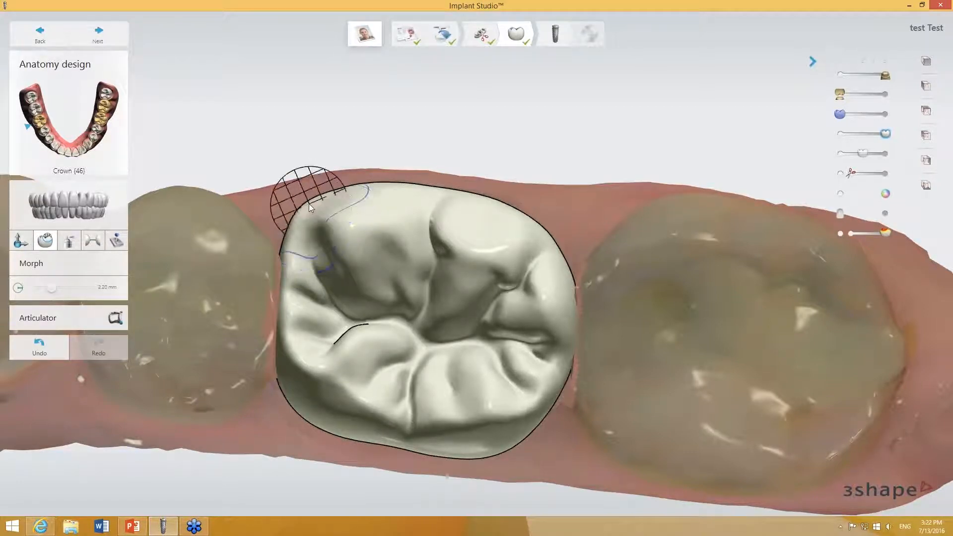
pyautogui.moveTo(308, 202)
pyautogui.mouseDown()
pyautogui.moveTo(395, 281)
pyautogui.moveTo(348, 221)
pyautogui.moveTo(320, 204)
pyautogui.mouseUp()
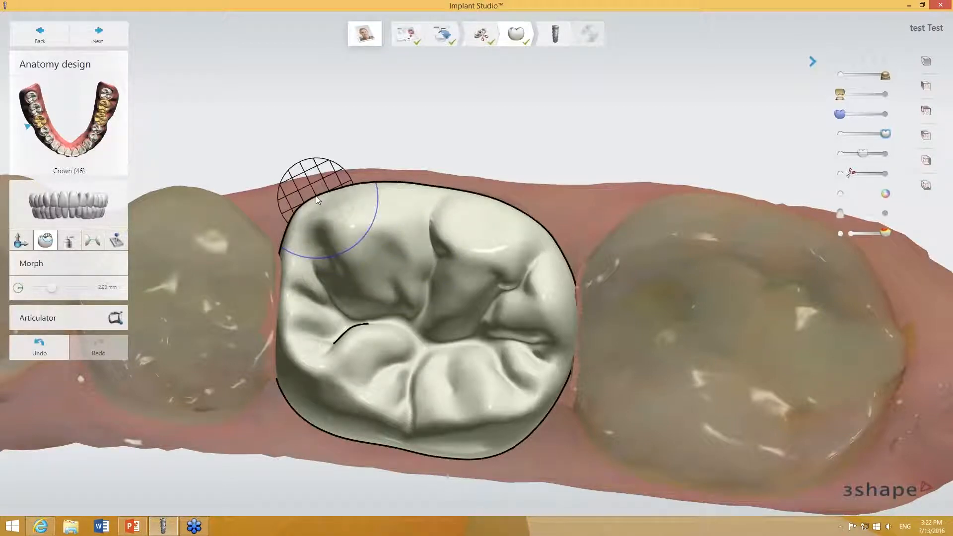
# Set the morph radius to 2.50 mm and pull the mesiobuccal corner of crown 46 inward.
pyautogui.keyDown('ctrl'); pyautogui.scroll(9, 316, 196); pyautogui.keyUp('ctrl')
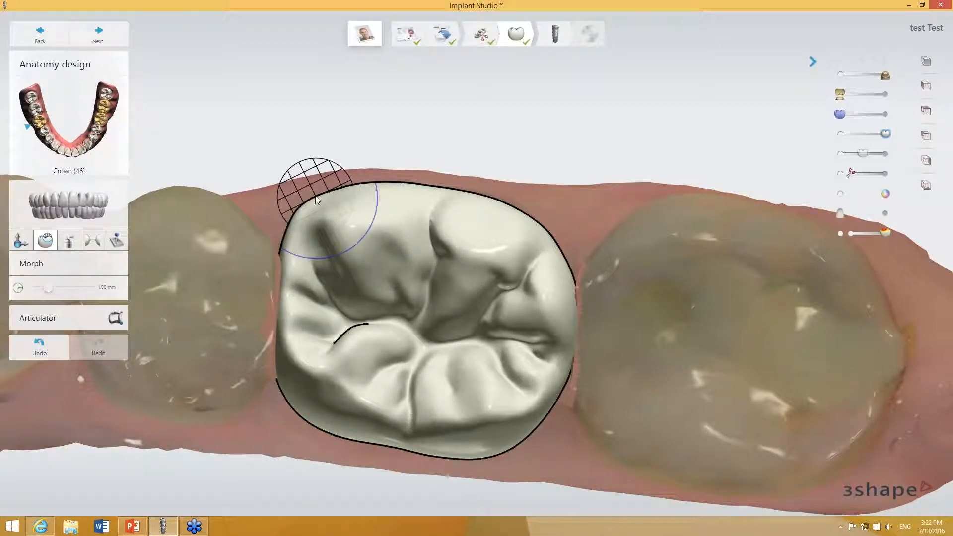
pyautogui.keyDown('ctrl'); pyautogui.scroll(-18, 315, 196); pyautogui.keyUp('ctrl')
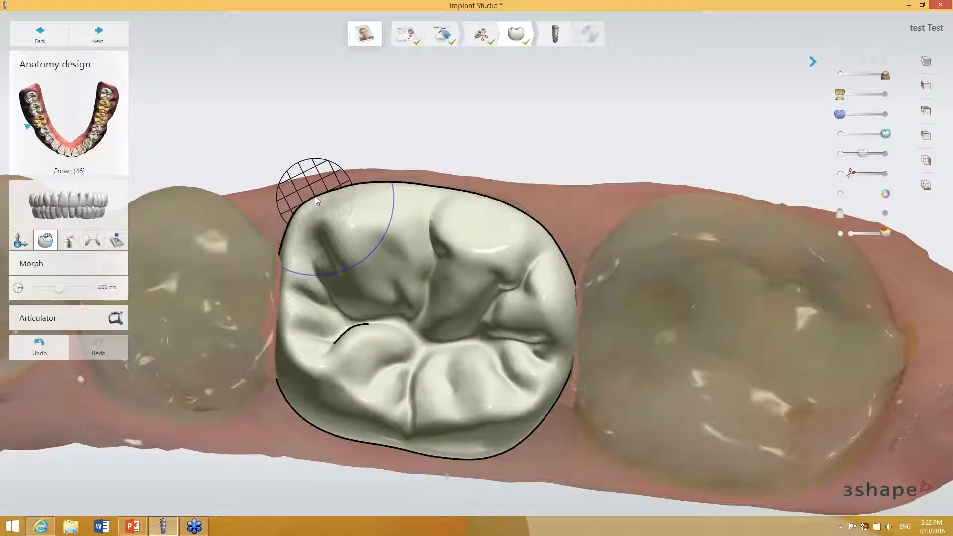
pyautogui.keyDown('ctrl'); pyautogui.scroll(12, 314, 196); pyautogui.keyUp('ctrl')
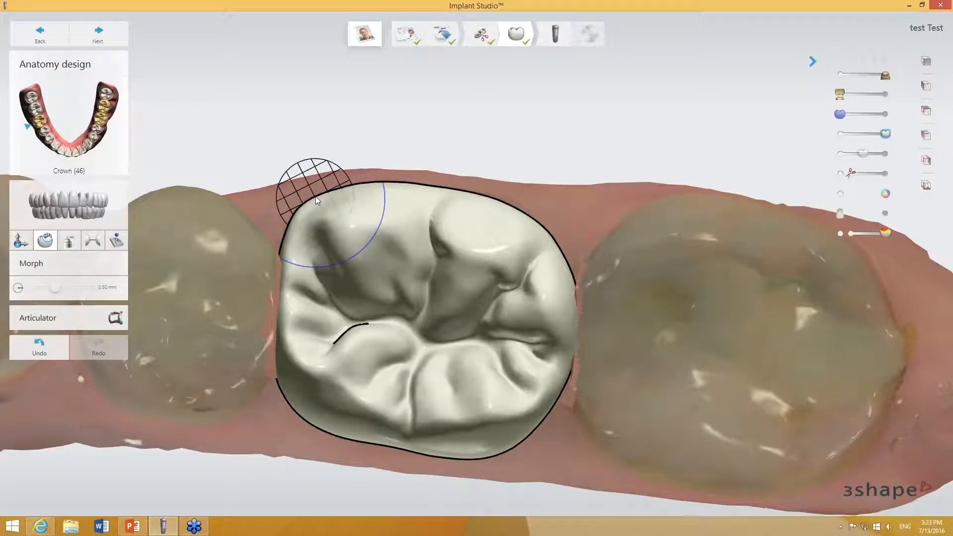
pyautogui.moveTo(314, 195); pyautogui.dragTo(301, 226)
pyautogui.moveTo(549, 256); pyautogui.dragTo(551, 208, button='right')
pyautogui.scroll(3, 412, 194)
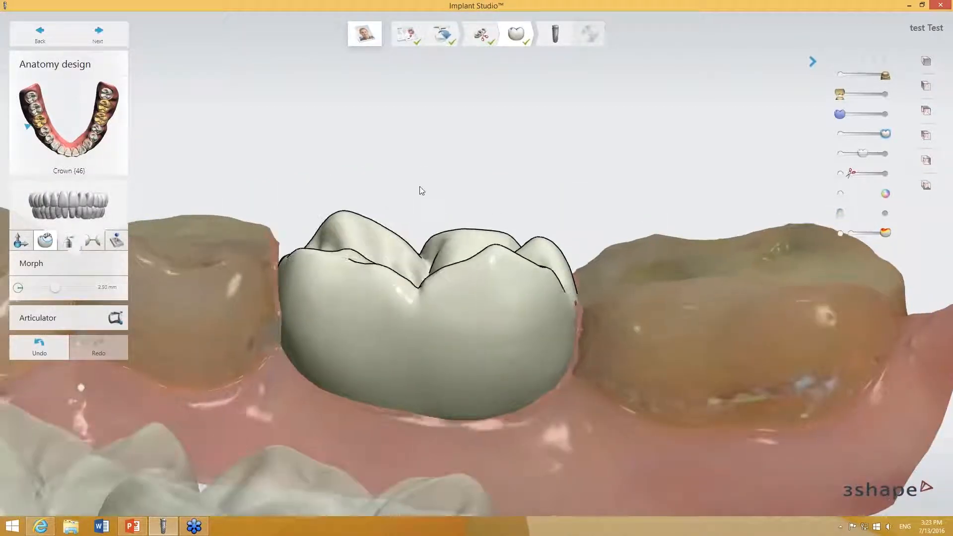
# Lower and slightly reshape the mesiobuccal cusp tip of crown 46, morphing with a 2.50 mm radius.
pyautogui.moveTo(371, 198)
pyautogui.mouseDown(button='right')
pyautogui.moveTo(326, 225)
pyautogui.moveTo(382, 164)
pyautogui.mouseUp(button='right')
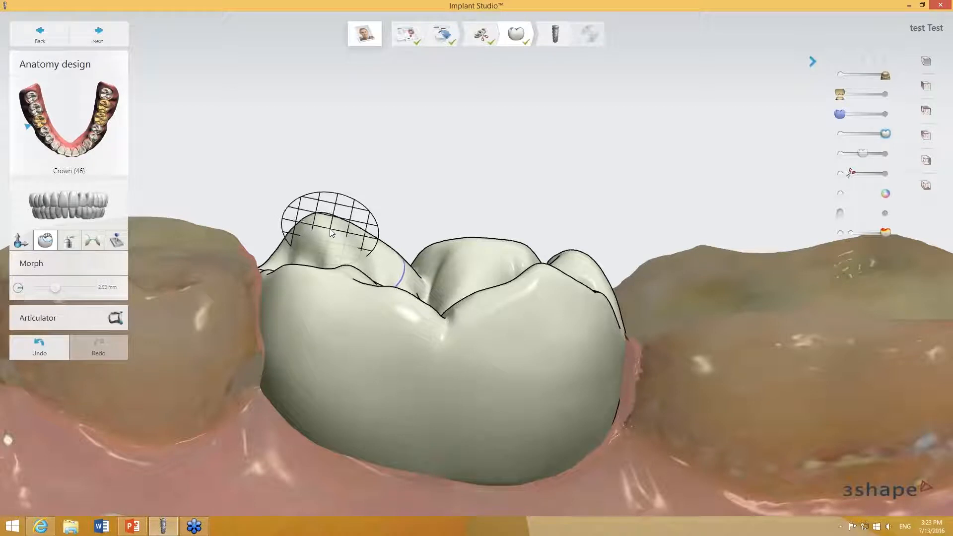
pyautogui.moveTo(331, 229); pyautogui.dragTo(323, 225, button='right')
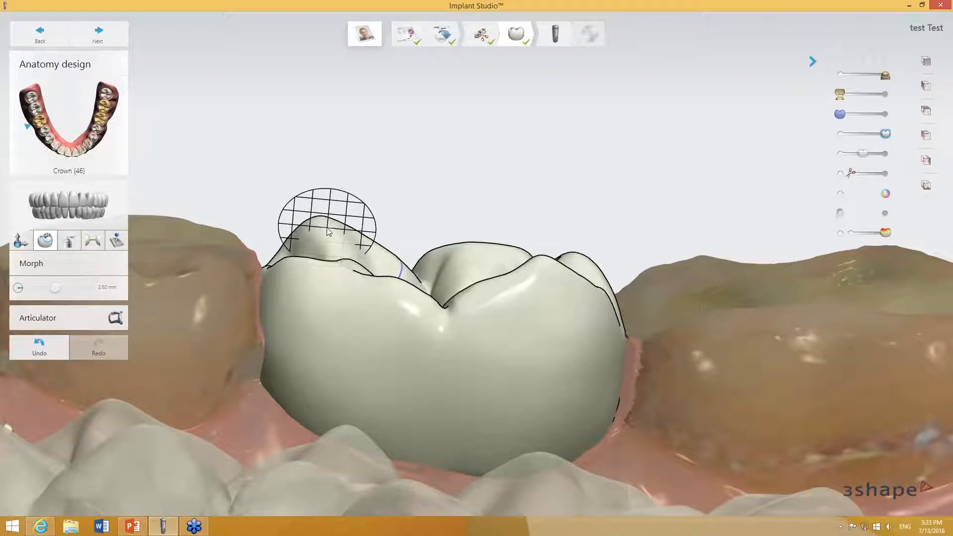
pyautogui.moveTo(328, 232)
pyautogui.mouseDown()
pyautogui.moveTo(315, 222)
pyautogui.moveTo(322, 242)
pyautogui.moveTo(320, 211)
pyautogui.moveTo(328, 255)
pyautogui.moveTo(321, 213)
pyautogui.moveTo(319, 240)
pyautogui.moveTo(317, 230)
pyautogui.moveTo(300, 231)
pyautogui.moveTo(370, 243)
pyautogui.moveTo(306, 245)
pyautogui.moveTo(323, 242)
pyautogui.mouseUp()
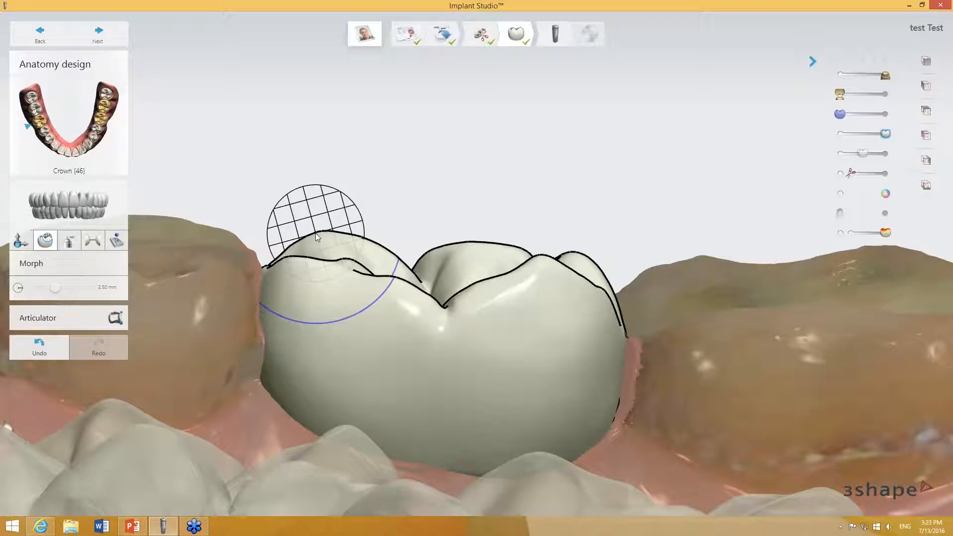
pyautogui.moveTo(315, 233)
pyautogui.mouseDown()
pyautogui.moveTo(316, 244)
pyautogui.moveTo(312, 206)
pyautogui.moveTo(320, 262)
pyautogui.moveTo(315, 225)
pyautogui.moveTo(319, 251)
pyautogui.moveTo(319, 234)
pyautogui.mouseUp()
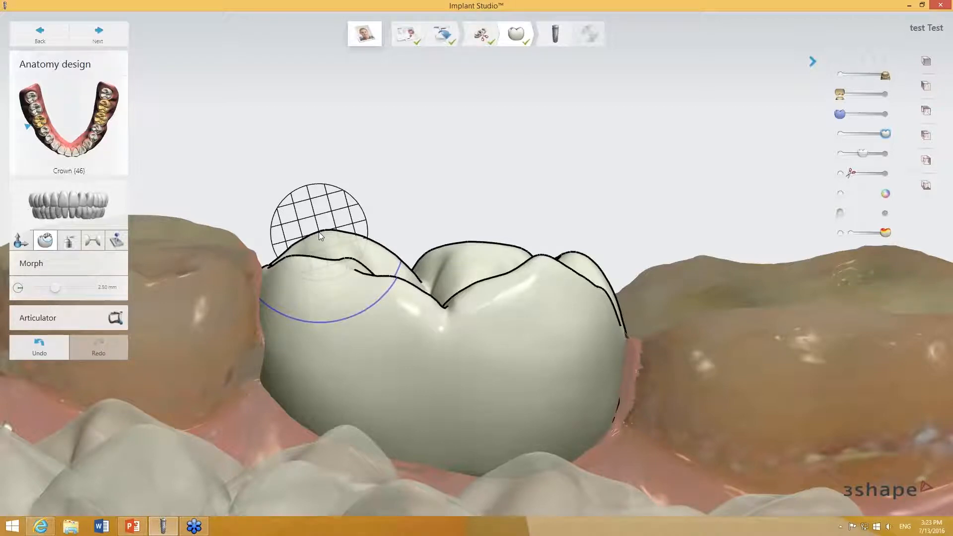
# Activate the wax knife for crown 46 and try its Remove and Smooth modes, ending in Add mode.
pyautogui.moveTo(391, 183); pyautogui.dragTo(372, 254, button='right')
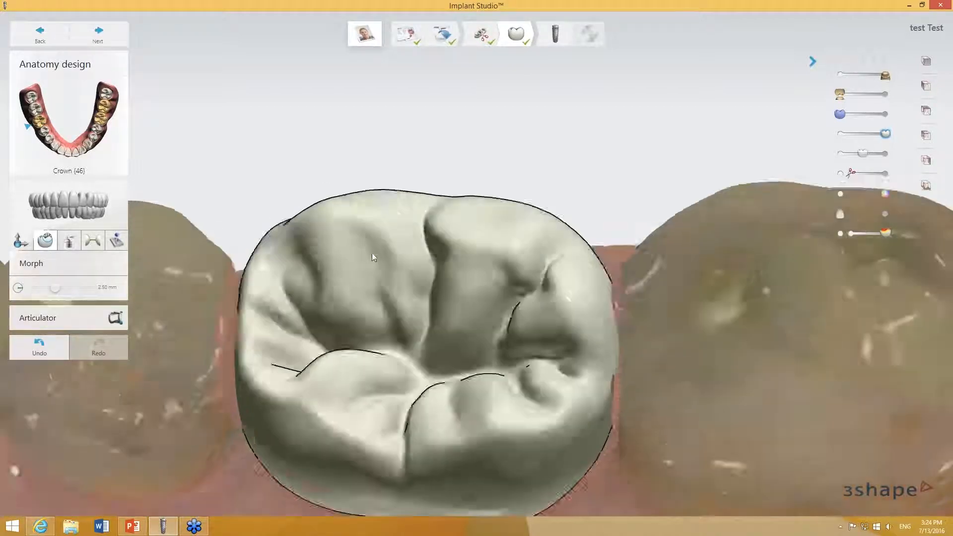
pyautogui.click(69, 242)
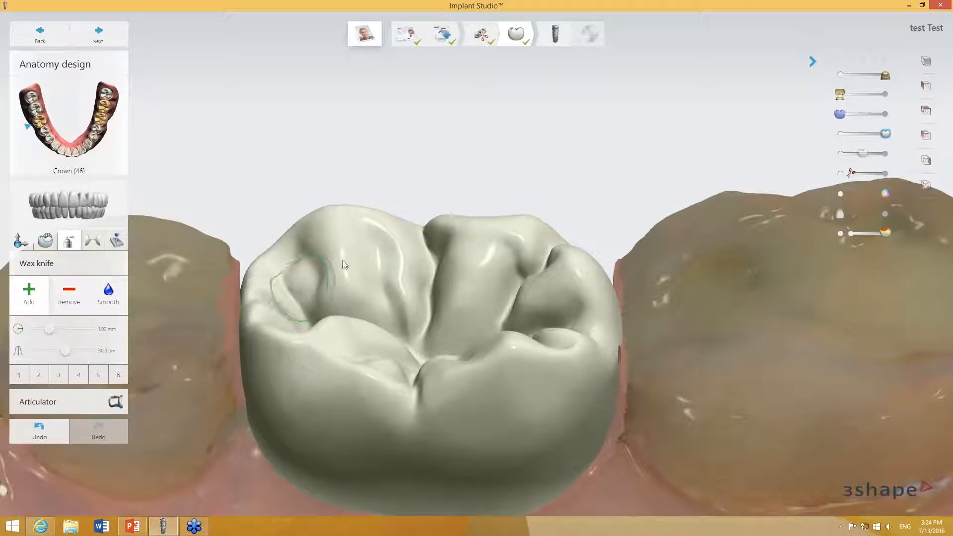
pyautogui.moveTo(349, 249); pyautogui.dragTo(350, 263, button='right')
pyautogui.click(82, 301)
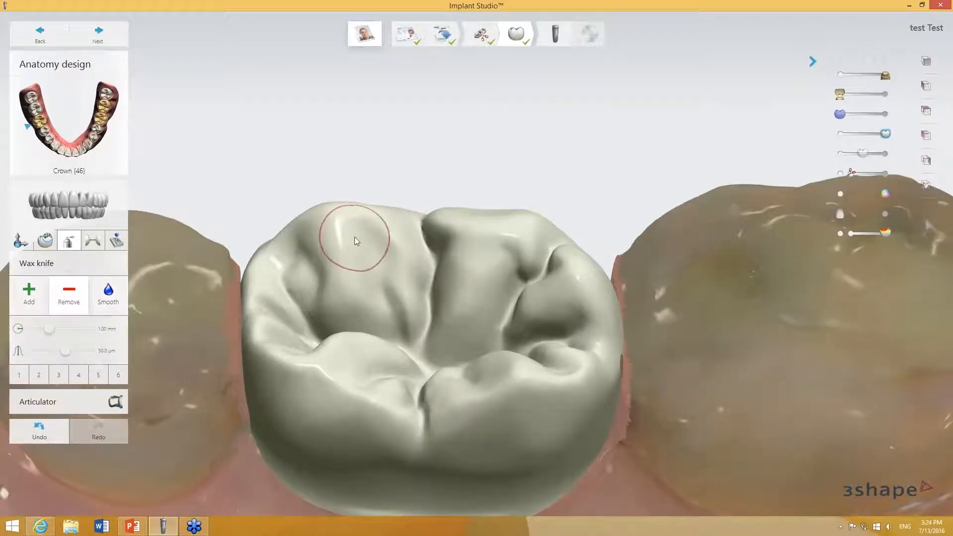
pyautogui.click(105, 291)
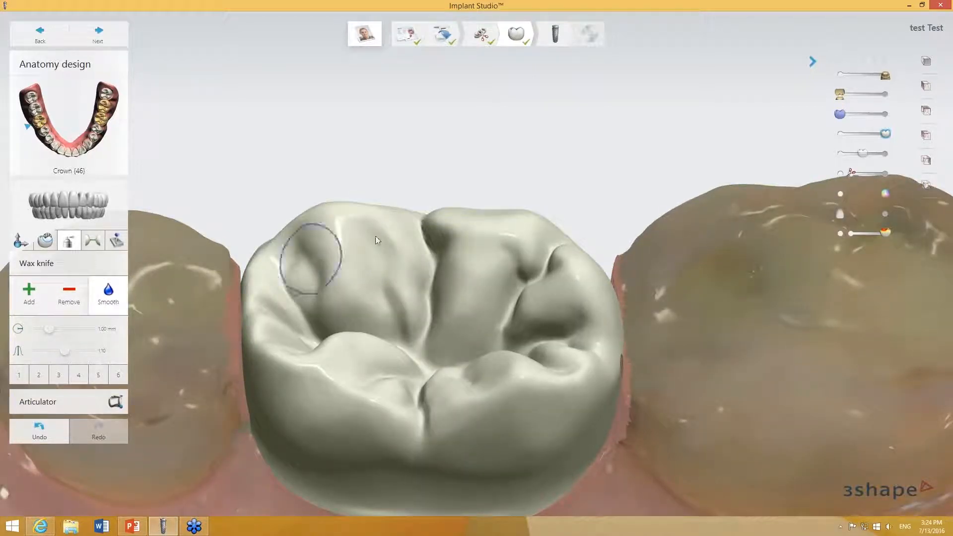
pyautogui.click(29, 296)
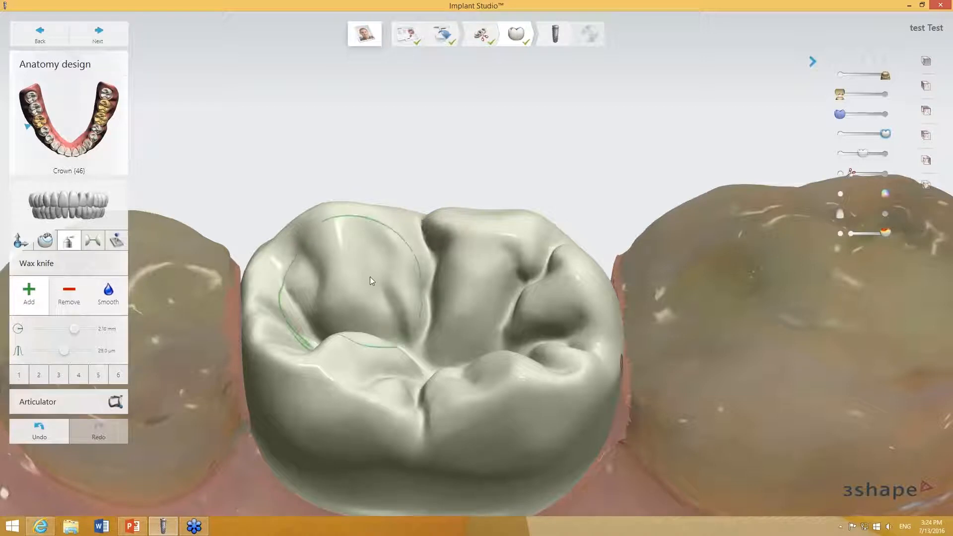
pyautogui.moveTo(73, 329); pyautogui.dragTo(39, 337)
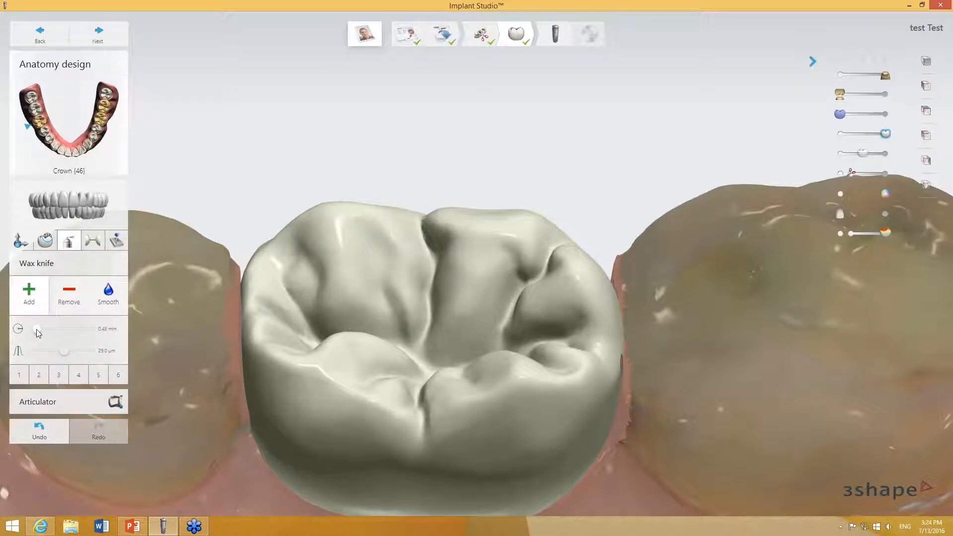
pyautogui.moveTo(65, 353); pyautogui.dragTo(44, 351)
pyautogui.click(101, 302)
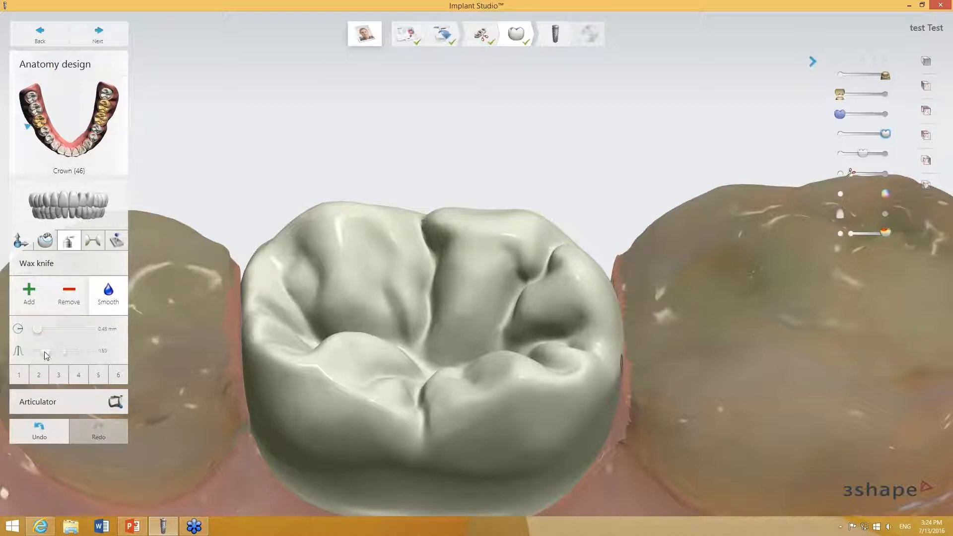
pyautogui.click(29, 293)
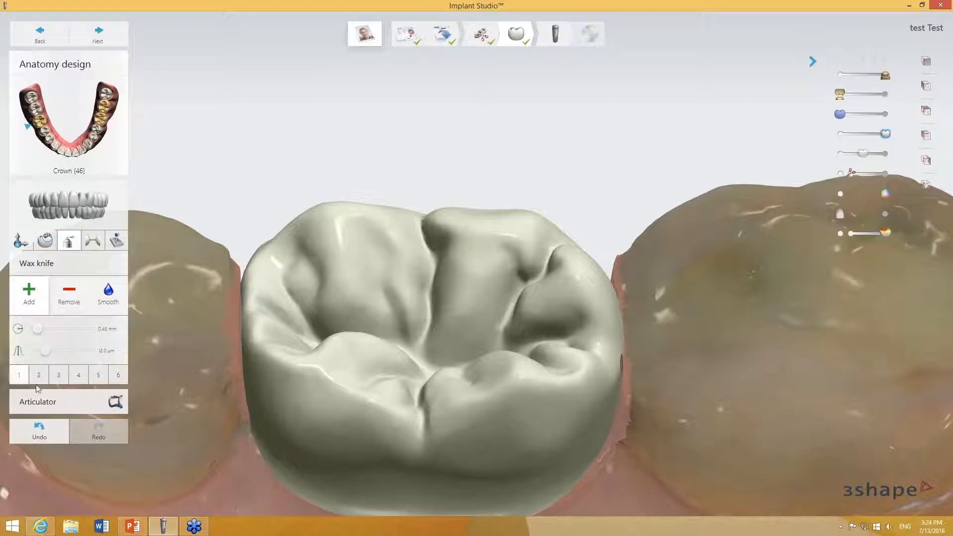
# Choose wax knife preset 1 (Add, 1.85 mm, 10.0 µm) and add wax over the mesiobuccal cusp of crown 46.
pyautogui.click(18, 378)
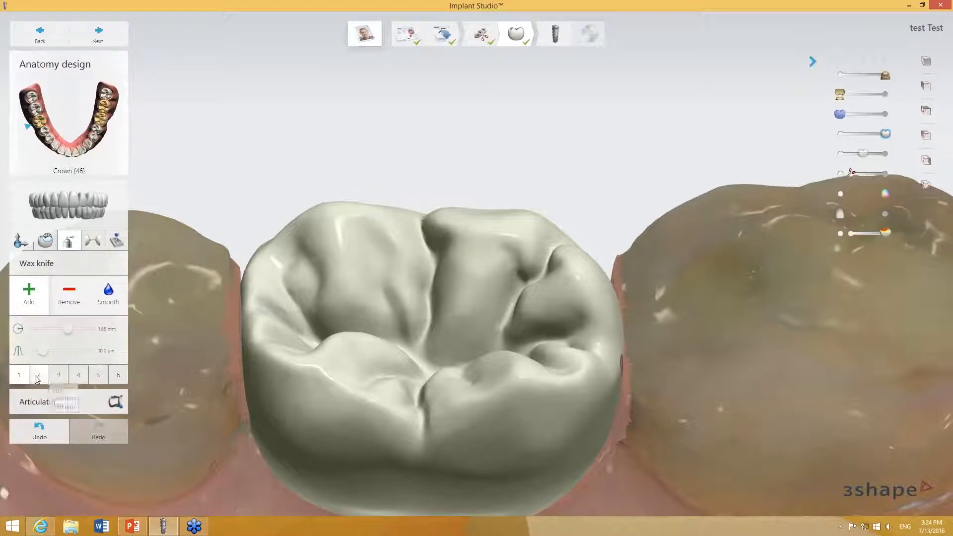
pyautogui.click(55, 375)
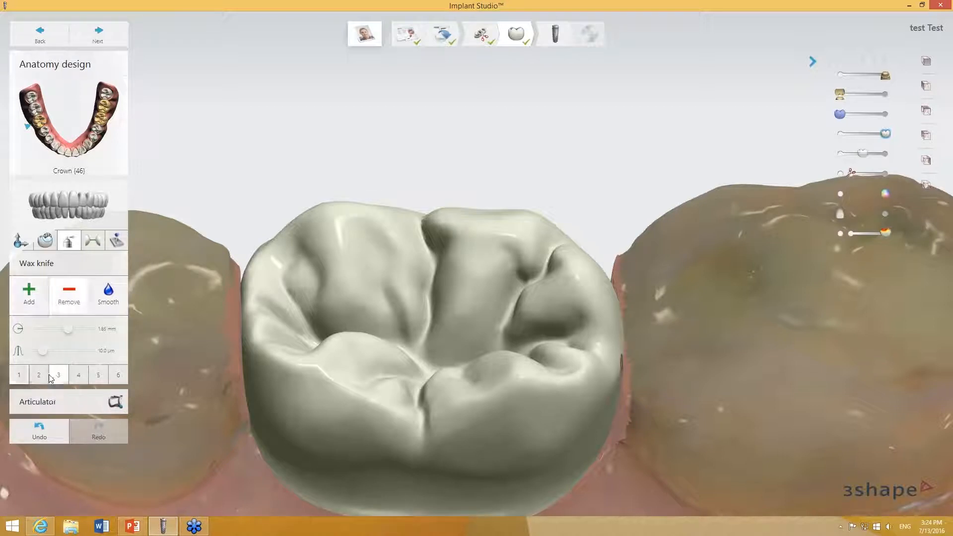
pyautogui.click(45, 375)
pyautogui.click(21, 375)
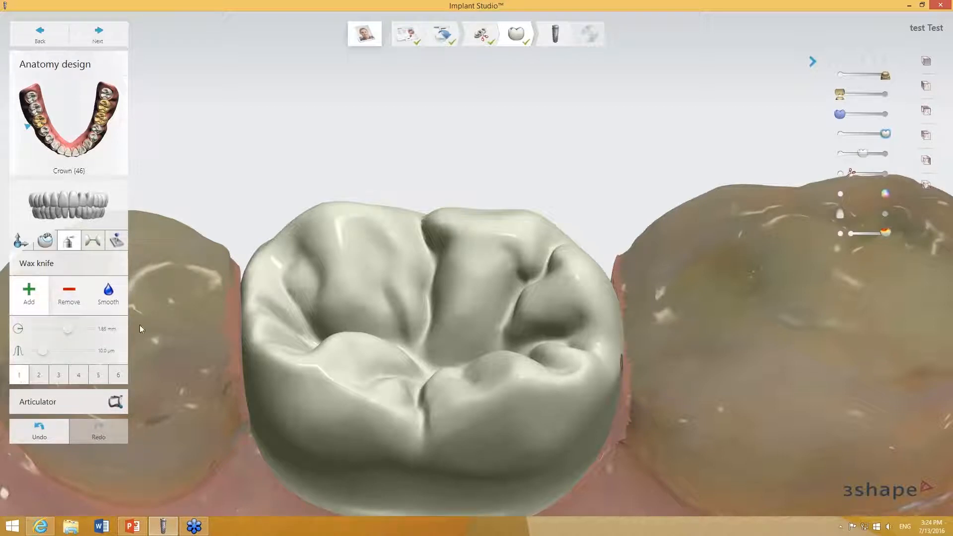
pyautogui.moveTo(324, 240)
pyautogui.mouseDown()
pyautogui.moveTo(385, 222)
pyautogui.moveTo(353, 213)
pyautogui.moveTo(276, 252)
pyautogui.moveTo(297, 285)
pyautogui.mouseUp()
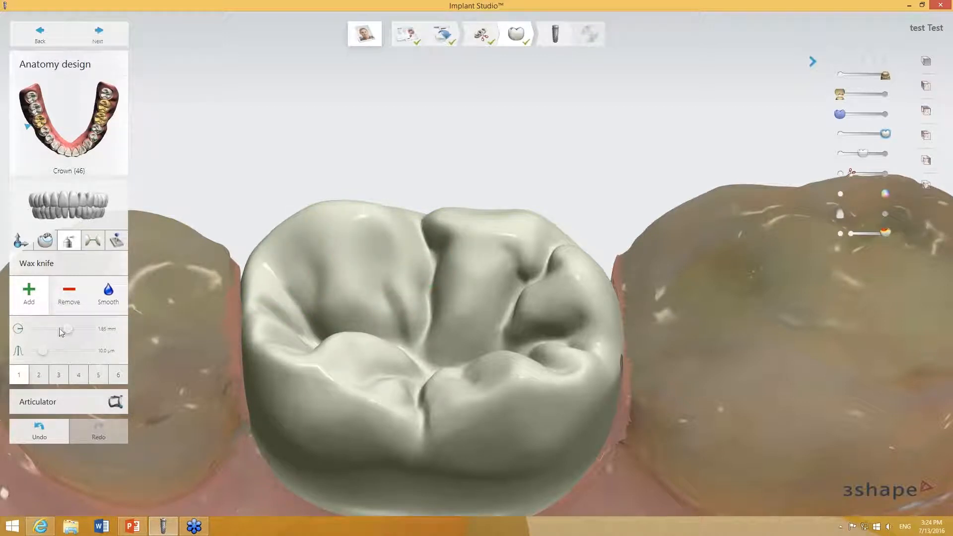
pyautogui.moveTo(60, 332)
pyautogui.mouseDown()
pyautogui.moveTo(50, 335)
pyautogui.moveTo(78, 351)
pyautogui.mouseUp()
pyautogui.click(78, 296)
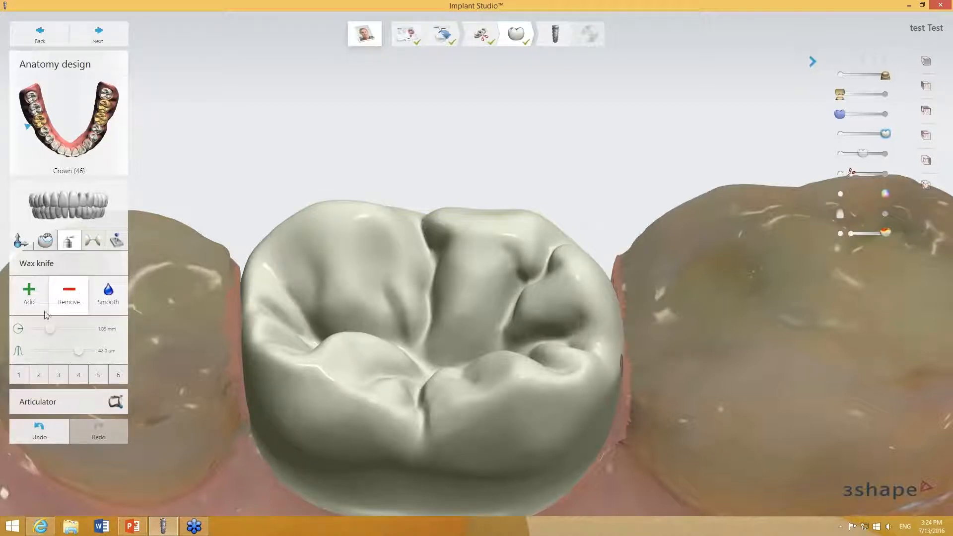
pyautogui.click(19, 374)
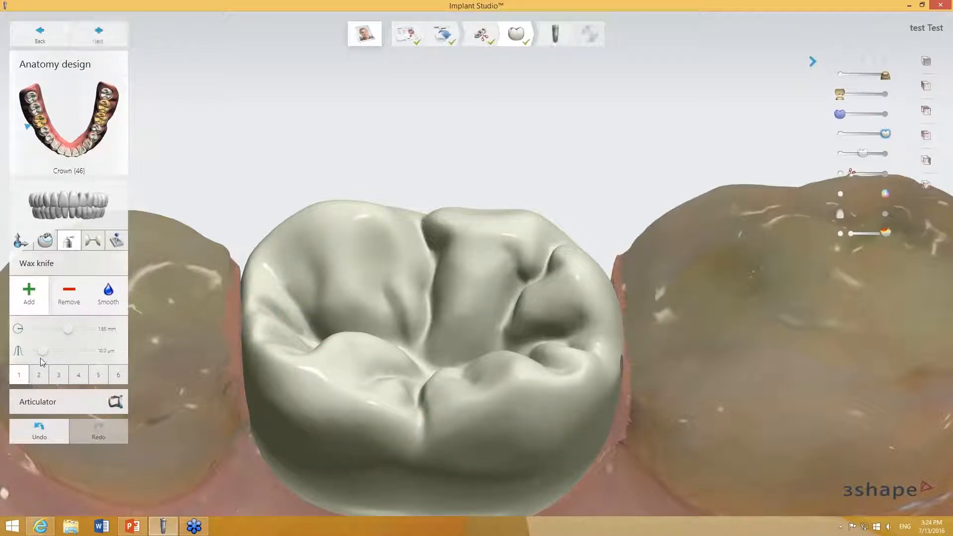
# Set the wax knife radius to 2.30 mm and add wax over the buccal surface of crown 46.
pyautogui.moveTo(323, 275)
pyautogui.mouseDown(button='right')
pyautogui.moveTo(315, 332)
pyautogui.moveTo(320, 257)
pyautogui.moveTo(331, 248)
pyautogui.moveTo(447, 258)
pyautogui.moveTo(406, 437)
pyautogui.mouseUp(button='right')
pyautogui.moveTo(407, 490); pyautogui.dragTo(103, 363, button='right')
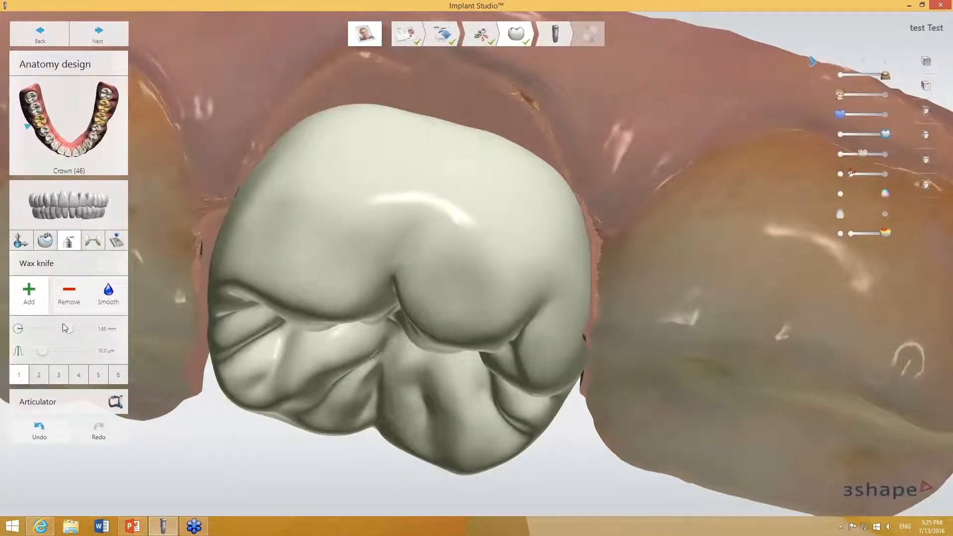
pyautogui.moveTo(70, 330); pyautogui.dragTo(78, 329)
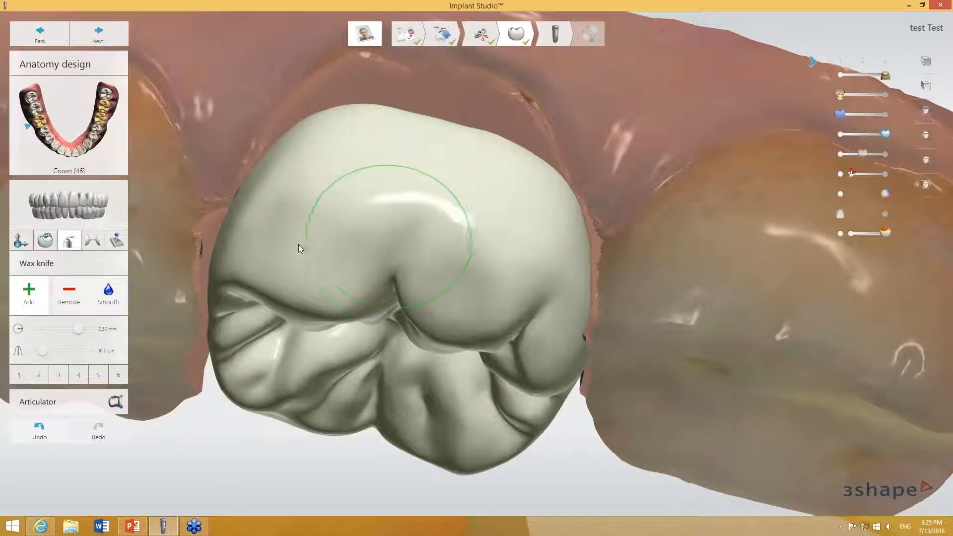
pyautogui.moveTo(433, 285); pyautogui.dragTo(540, 311)
# Add wax across the lingual surface of crown 46 and check the contour from the lingual and occlusal sides.
pyautogui.moveTo(547, 222); pyautogui.dragTo(548, 312, button='right')
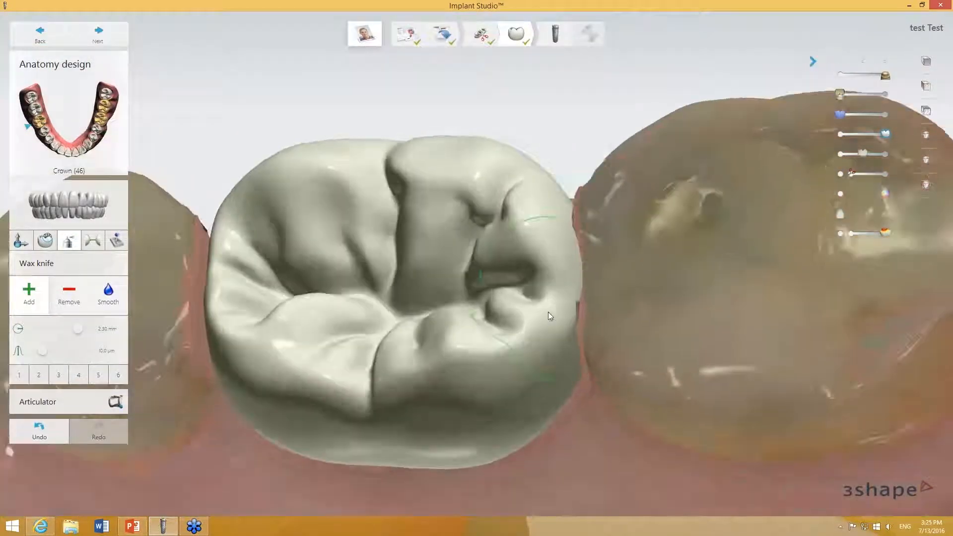
pyautogui.moveTo(438, 435)
pyautogui.mouseDown(button='right')
pyautogui.moveTo(432, 422)
pyautogui.moveTo(306, 354)
pyautogui.mouseUp(button='right')
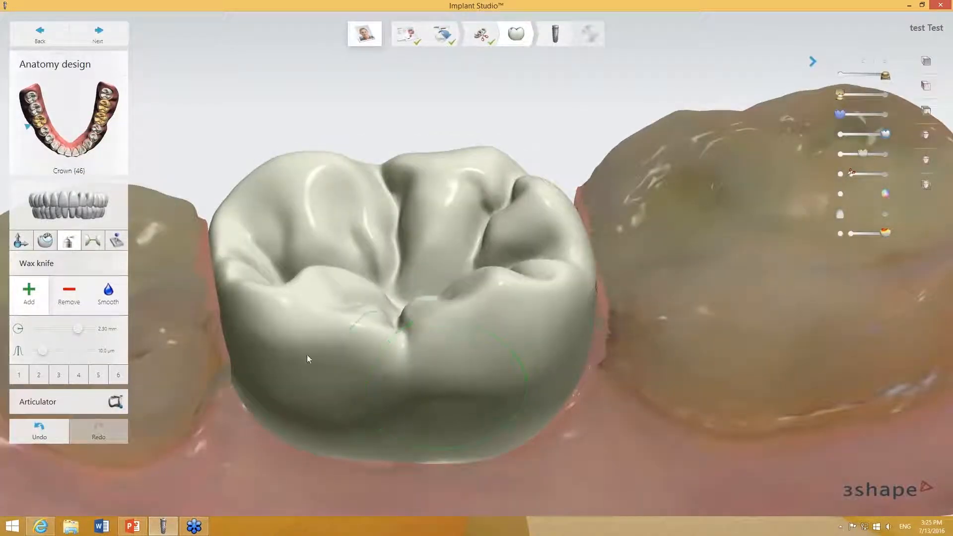
pyautogui.moveTo(352, 415); pyautogui.dragTo(376, 368, button='right')
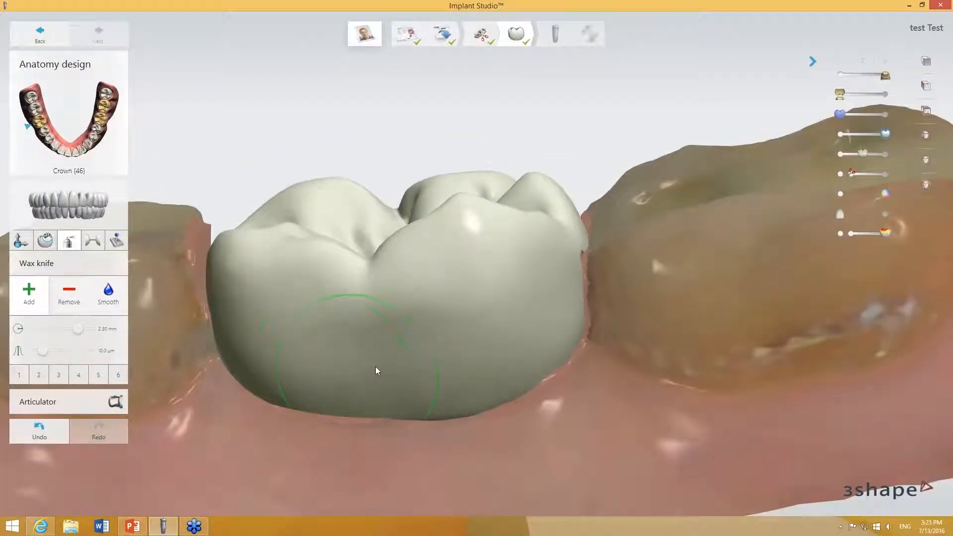
pyautogui.moveTo(407, 341)
pyautogui.mouseDown()
pyautogui.moveTo(314, 368)
pyautogui.moveTo(532, 356)
pyautogui.moveTo(534, 334)
pyautogui.moveTo(368, 363)
pyautogui.mouseUp()
pyautogui.moveTo(360, 385); pyautogui.dragTo(334, 371, button='right')
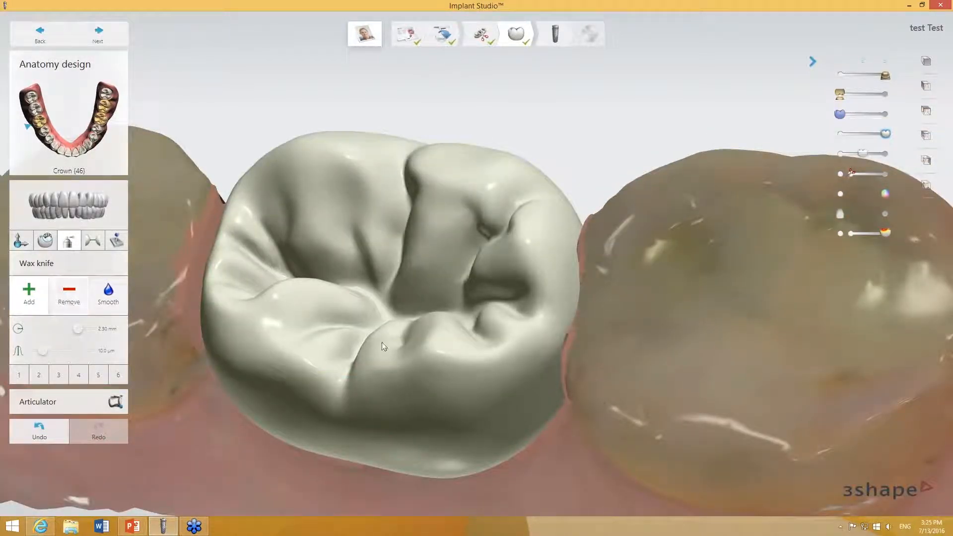
pyautogui.moveTo(418, 335)
pyautogui.mouseDown(button='right')
pyautogui.moveTo(438, 360)
pyautogui.moveTo(445, 346)
pyautogui.mouseUp(button='right')
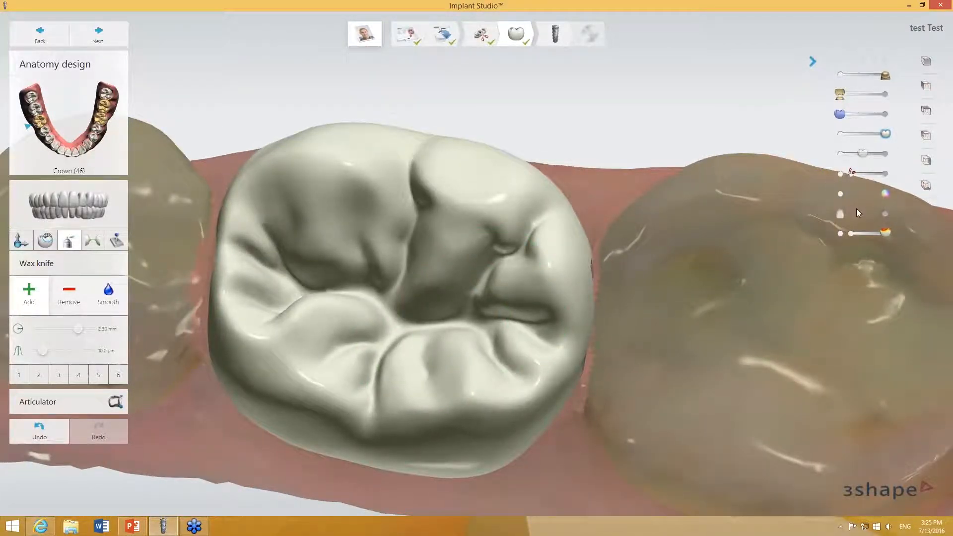
# Switch the wax knife to Remove with 0.55 mm radius and 60.0 µm, and carve grooves in the mesiobuccal cusp's inner slope.
pyautogui.hotkey('alt', 'Tab')
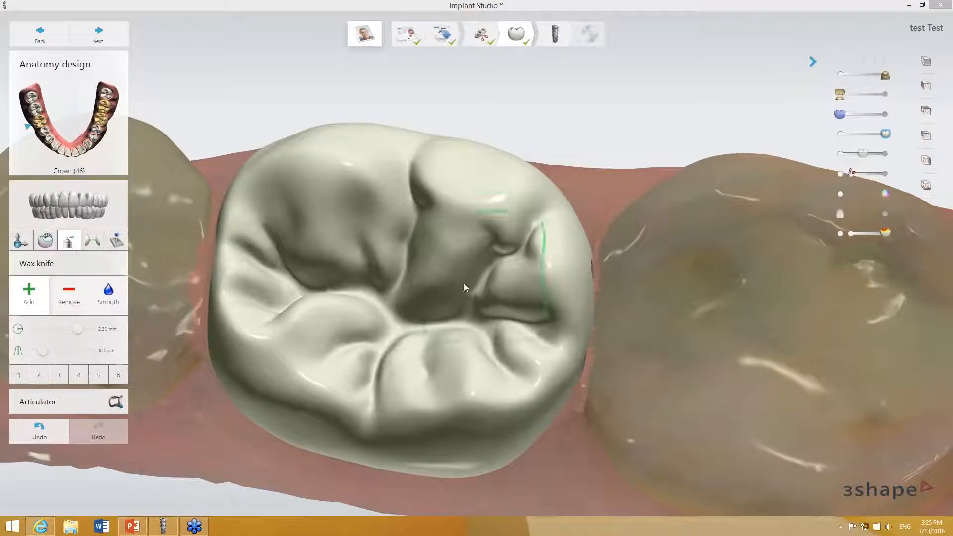
pyautogui.click(69, 297)
pyautogui.click(73, 302)
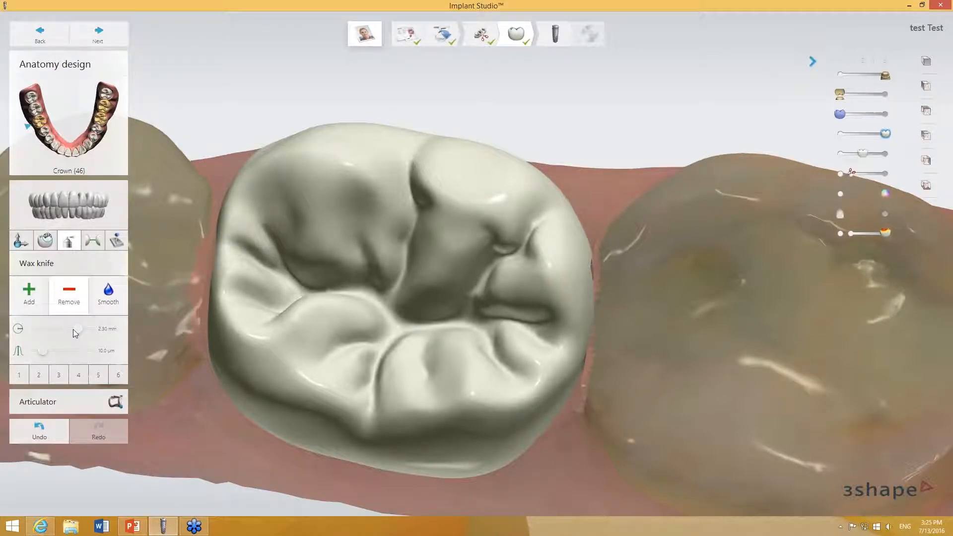
pyautogui.moveTo(77, 330); pyautogui.dragTo(88, 352)
pyautogui.moveTo(39, 329); pyautogui.dragTo(37, 330)
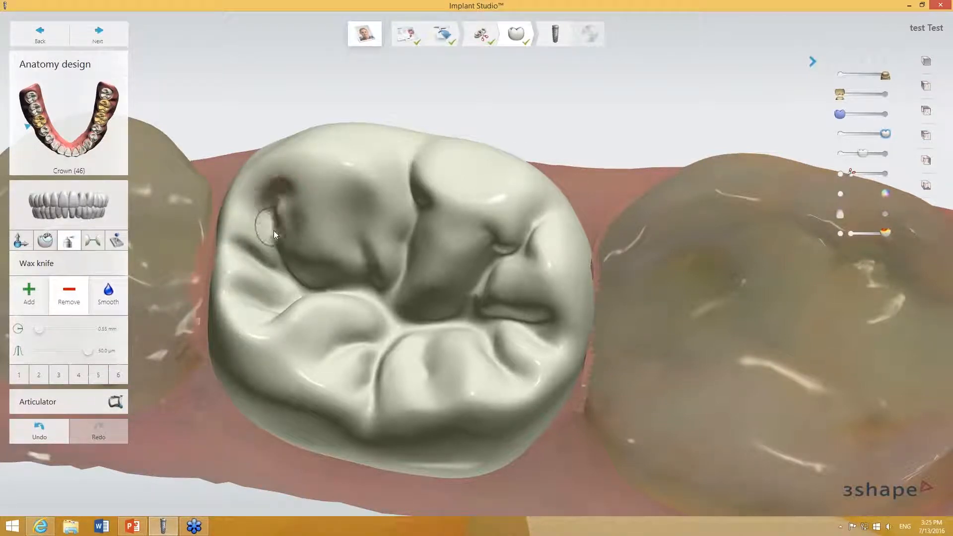
pyautogui.moveTo(273, 231); pyautogui.dragTo(293, 286)
pyautogui.moveTo(340, 191); pyautogui.dragTo(350, 210)
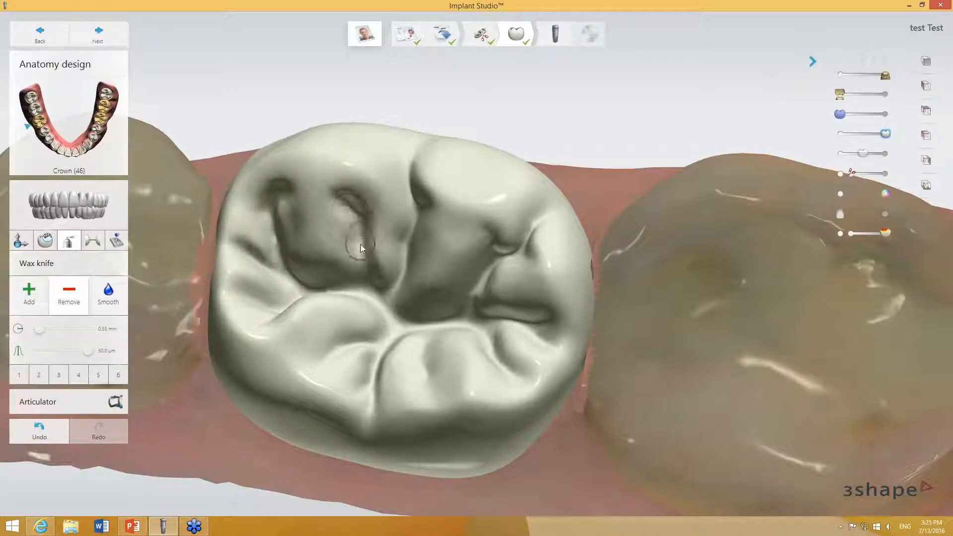
# Carve grooves into the inner slopes of the distobuccal and distal cusps of crown 46.
pyautogui.moveTo(409, 260)
pyautogui.mouseDown()
pyautogui.moveTo(439, 216)
pyautogui.moveTo(422, 228)
pyautogui.mouseUp()
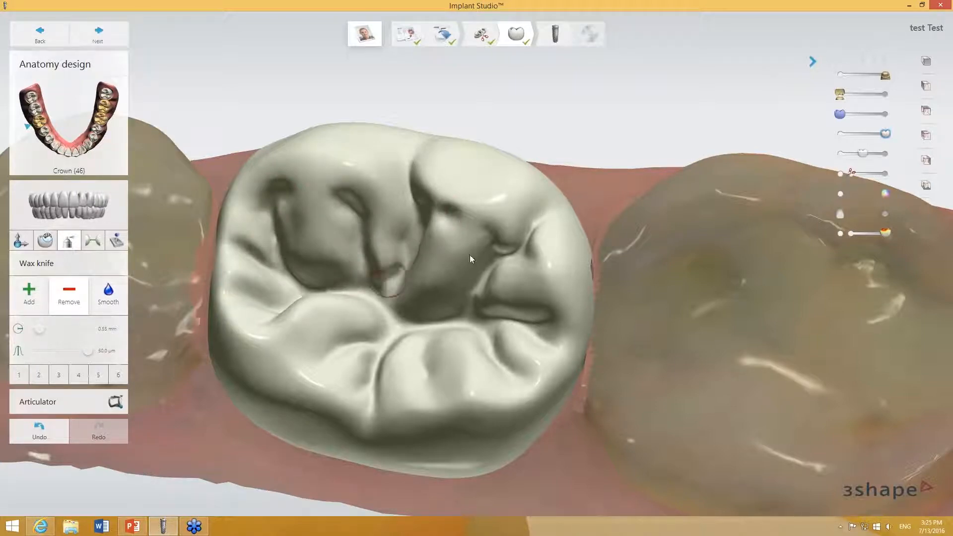
pyautogui.moveTo(469, 255)
pyautogui.mouseDown()
pyautogui.moveTo(481, 240)
pyautogui.moveTo(488, 248)
pyautogui.mouseUp()
pyautogui.moveTo(536, 305)
pyautogui.mouseDown()
pyautogui.moveTo(553, 308)
pyautogui.moveTo(544, 291)
pyautogui.mouseUp()
# Carve secondary grooves into the two lingual cusps of crown 46 and inspect the carved anatomy from the lingual side.
pyautogui.moveTo(500, 379); pyautogui.dragTo(491, 416, button='right')
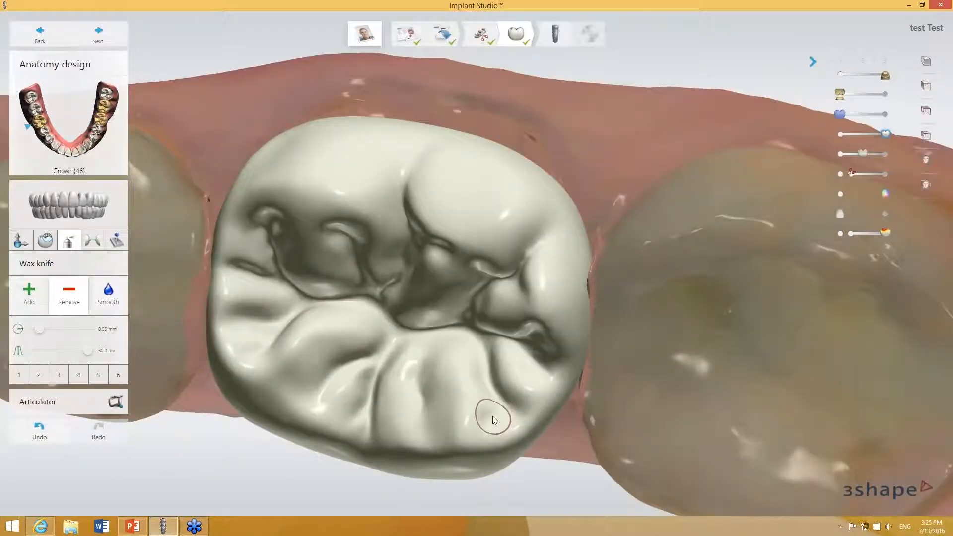
pyautogui.moveTo(425, 426)
pyautogui.mouseDown()
pyautogui.moveTo(416, 398)
pyautogui.moveTo(428, 346)
pyautogui.mouseUp()
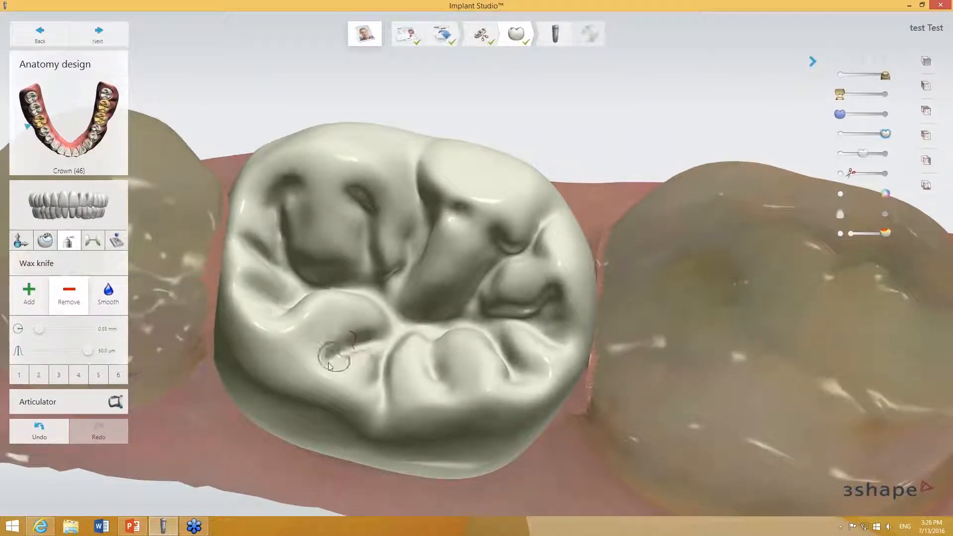
pyautogui.moveTo(285, 339)
pyautogui.mouseDown(button='right')
pyautogui.moveTo(279, 354)
pyautogui.moveTo(279, 343)
pyautogui.mouseUp(button='right')
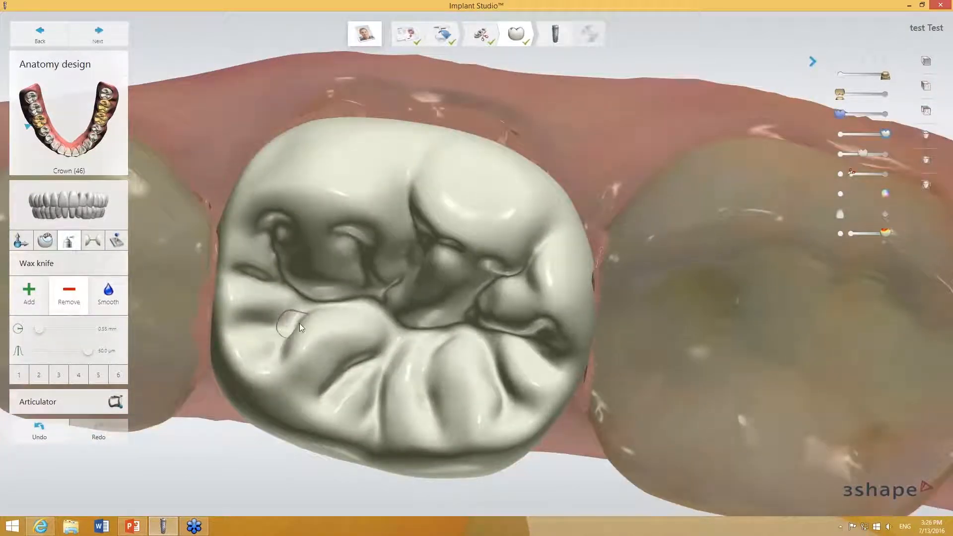
pyautogui.moveTo(349, 330); pyautogui.dragTo(371, 213, button='right')
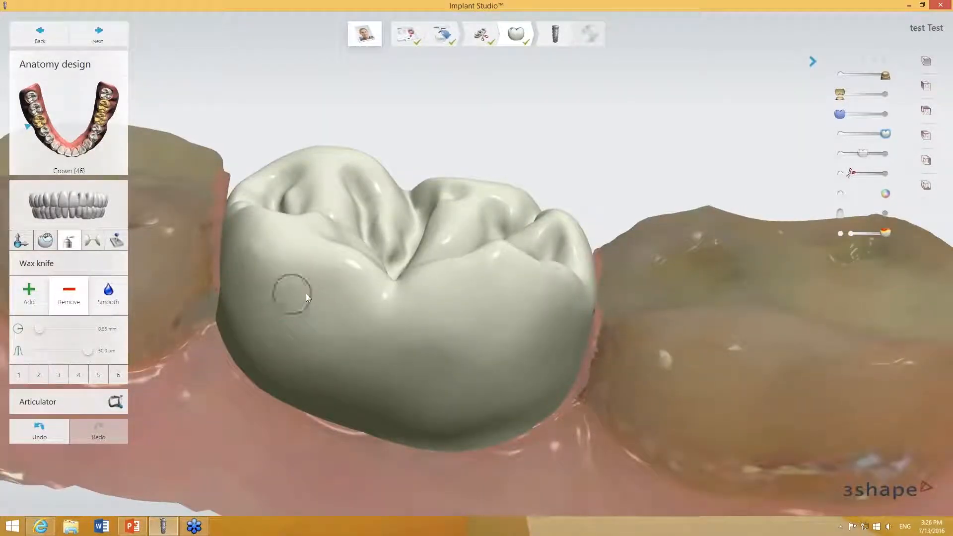
pyautogui.moveTo(304, 310)
pyautogui.mouseDown(button='right')
pyautogui.moveTo(278, 347)
pyautogui.moveTo(247, 315)
pyautogui.moveTo(284, 380)
pyautogui.moveTo(315, 315)
pyautogui.mouseUp(button='right')
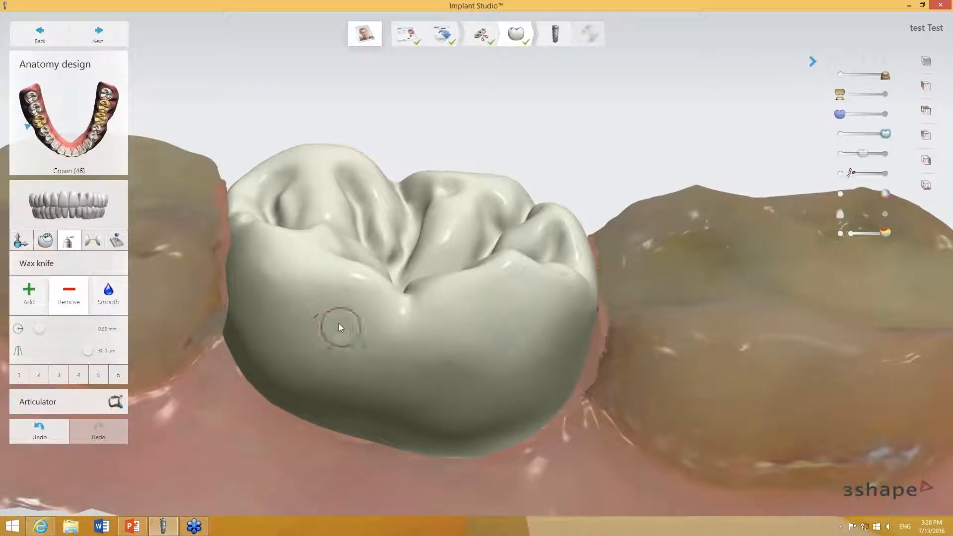
# Carve the letters C and A into the lingual surface of crown 46 with the wax knife.
pyautogui.moveTo(290, 373)
pyautogui.mouseDown()
pyautogui.moveTo(336, 395)
pyautogui.moveTo(287, 365)
pyautogui.moveTo(321, 323)
pyautogui.moveTo(344, 314)
pyautogui.mouseUp()
pyautogui.moveTo(389, 406)
pyautogui.mouseDown()
pyautogui.moveTo(433, 328)
pyautogui.moveTo(414, 367)
pyautogui.moveTo(446, 340)
pyautogui.moveTo(494, 417)
pyautogui.moveTo(466, 383)
pyautogui.mouseUp()
pyautogui.moveTo(402, 400)
pyautogui.mouseDown()
pyautogui.moveTo(454, 395)
pyautogui.moveTo(415, 395)
pyautogui.moveTo(425, 388)
pyautogui.mouseUp()
pyautogui.moveTo(423, 384); pyautogui.dragTo(437, 364, button='right')
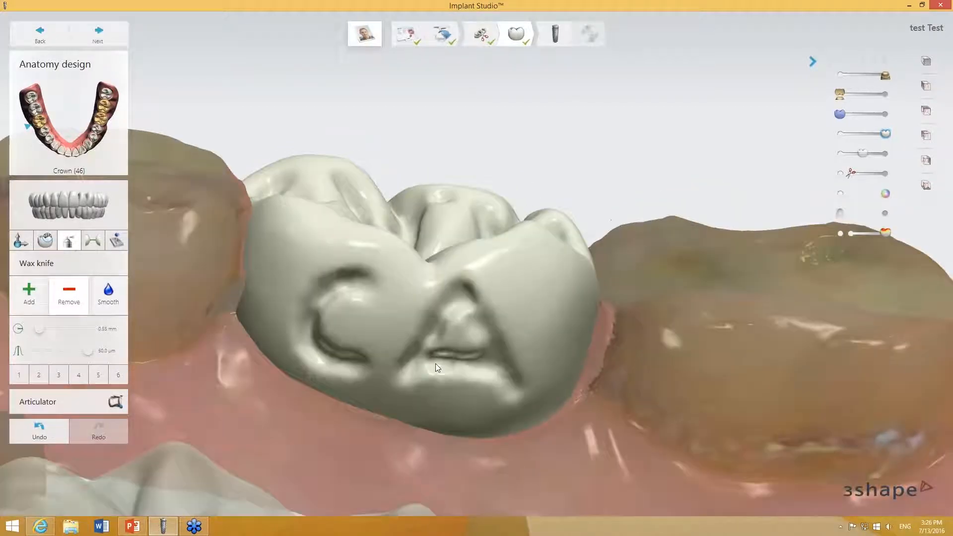
# Undo the letter carvings on the lingual surface of crown 46 and check its occlusal anatomy.
pyautogui.click(31, 435)
pyautogui.click(30, 435)
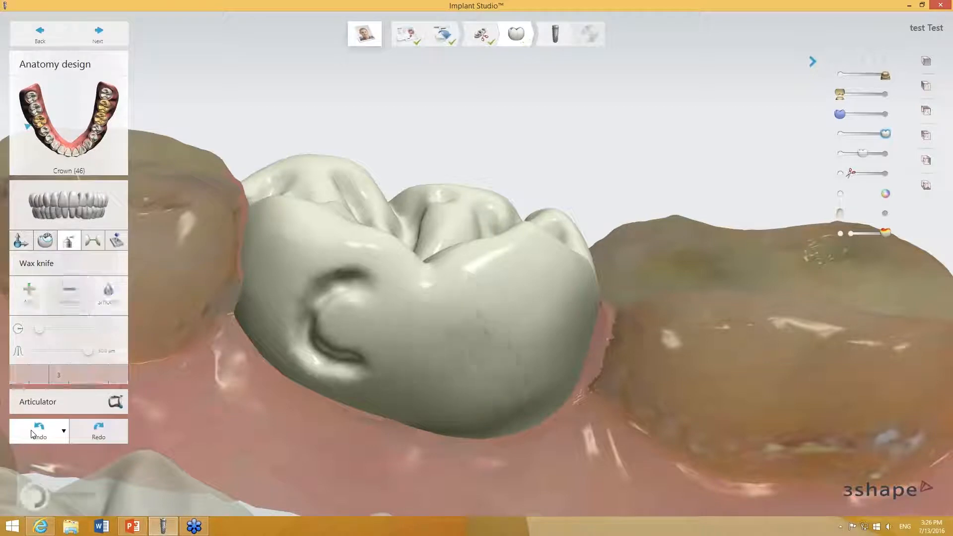
pyautogui.click(30, 434)
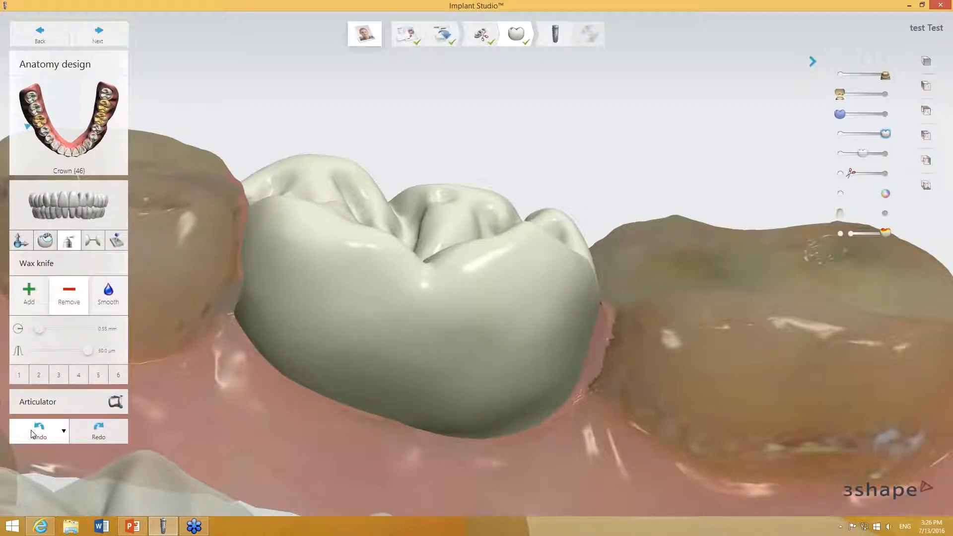
pyautogui.scroll(-2, 317, 299)
pyautogui.moveTo(313, 293); pyautogui.dragTo(288, 225, button='right')
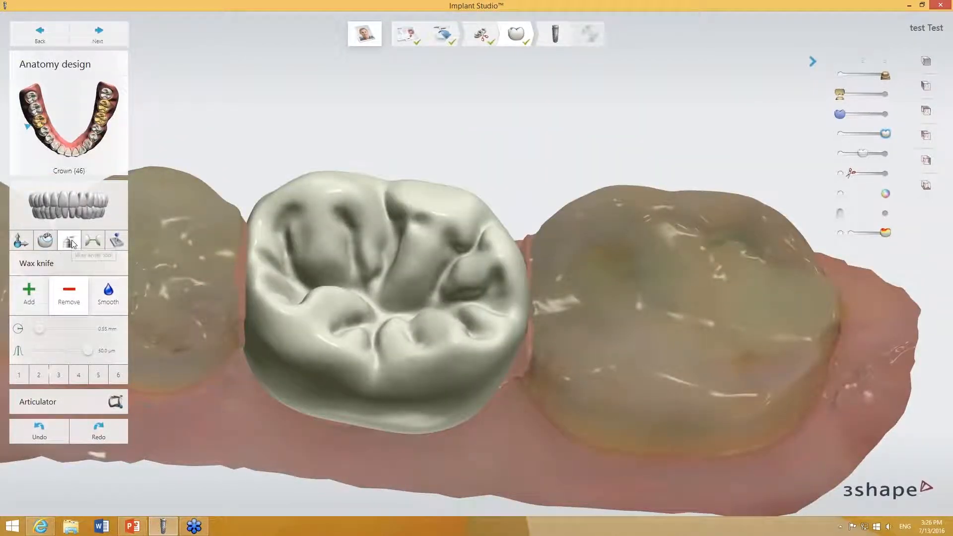
# Select crown 36 in the Contacts tool and show the antagonist jaw to examine where the crowns penetrate it.
pyautogui.click(109, 293)
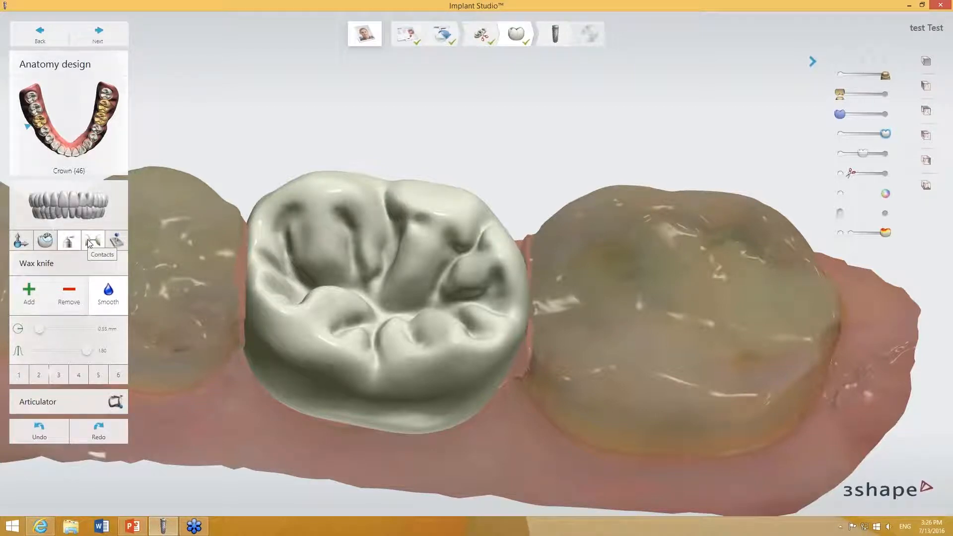
pyautogui.click(101, 119)
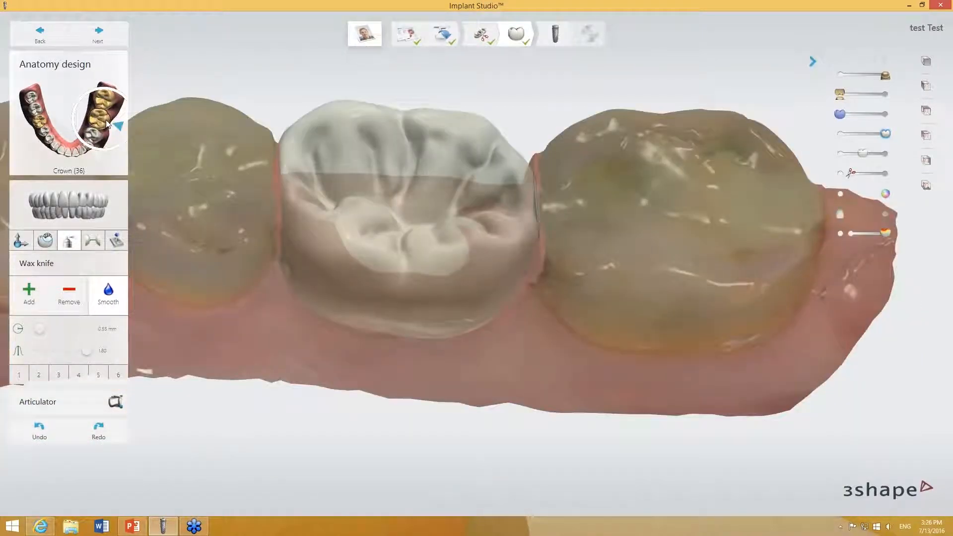
pyautogui.moveTo(320, 247); pyautogui.dragTo(377, 332, button='right')
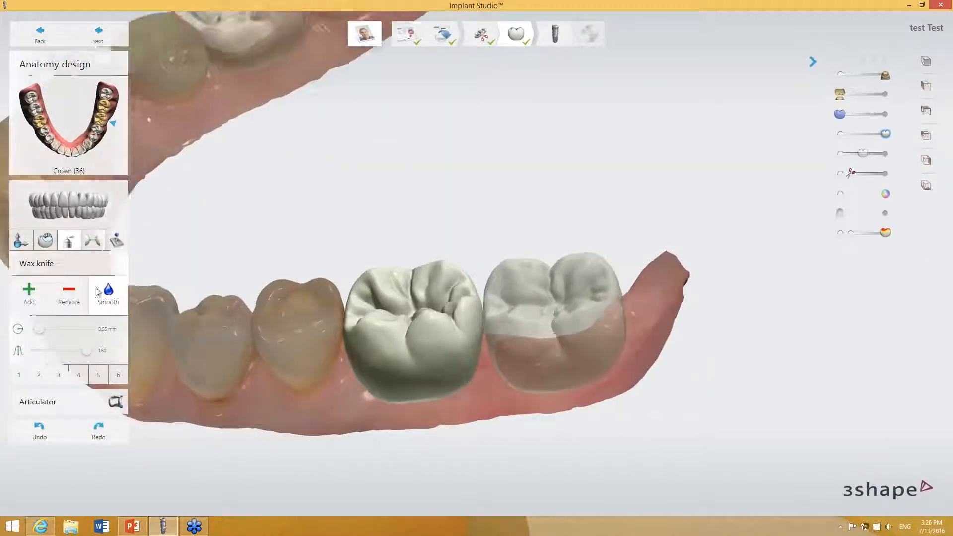
pyautogui.click(97, 243)
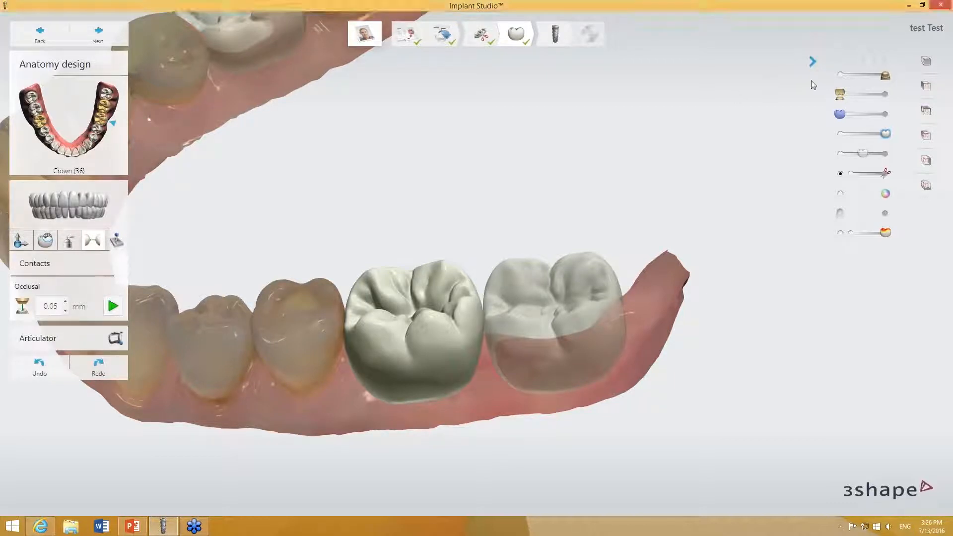
pyautogui.click(866, 94)
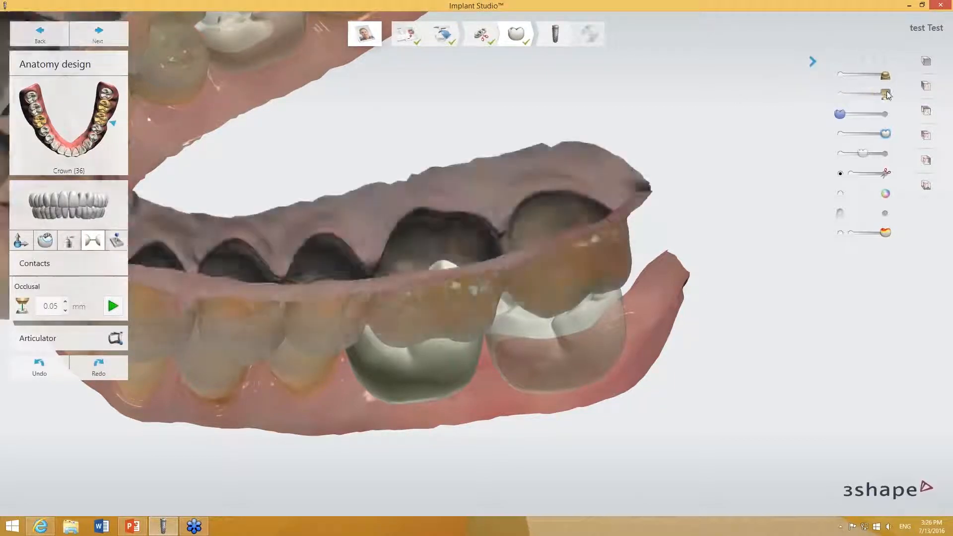
pyautogui.moveTo(525, 300); pyautogui.dragTo(562, 321, button='right')
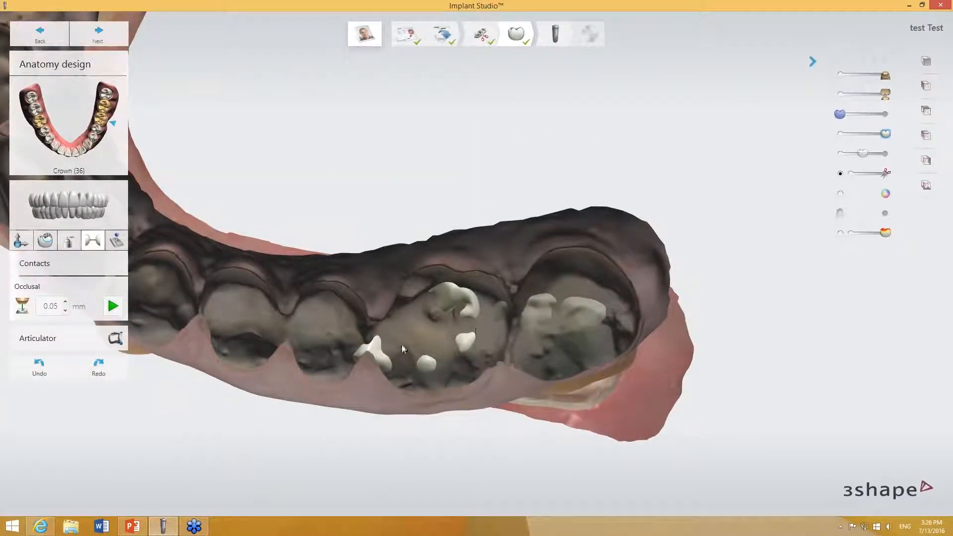
pyautogui.moveTo(360, 390); pyautogui.dragTo(436, 331, button='right')
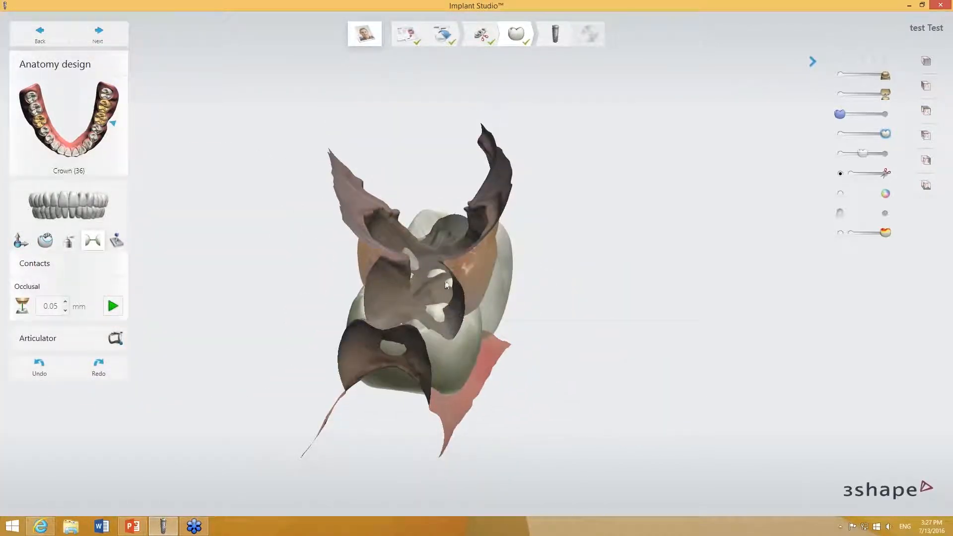
pyautogui.moveTo(456, 279); pyautogui.dragTo(212, 293, button='right')
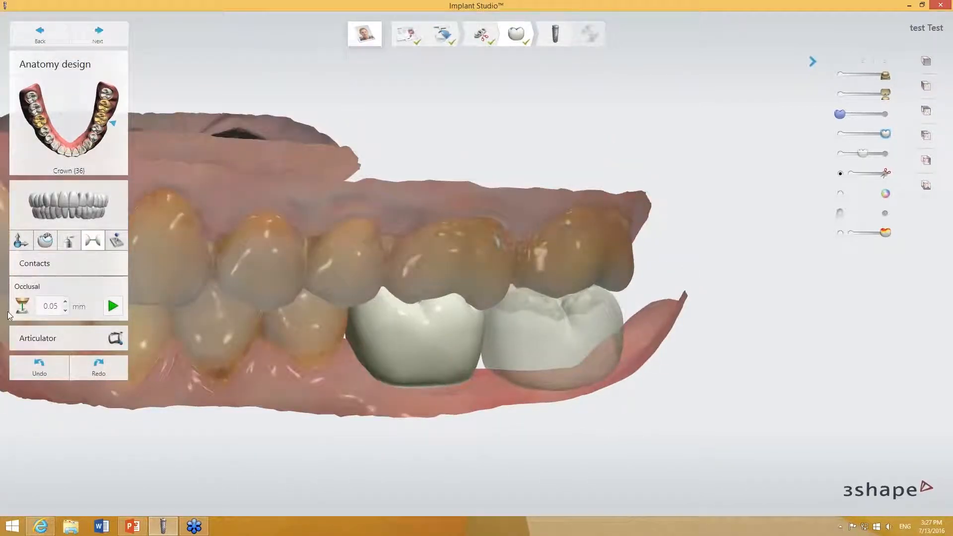
# Set the occlusal contact distance of crown 36 to 0 mm, apply it, and hide the antagonist to check the adapted surface.
pyautogui.doubleClick(54, 306)
pyautogui.click(63, 311)
pyautogui.click(64, 311)
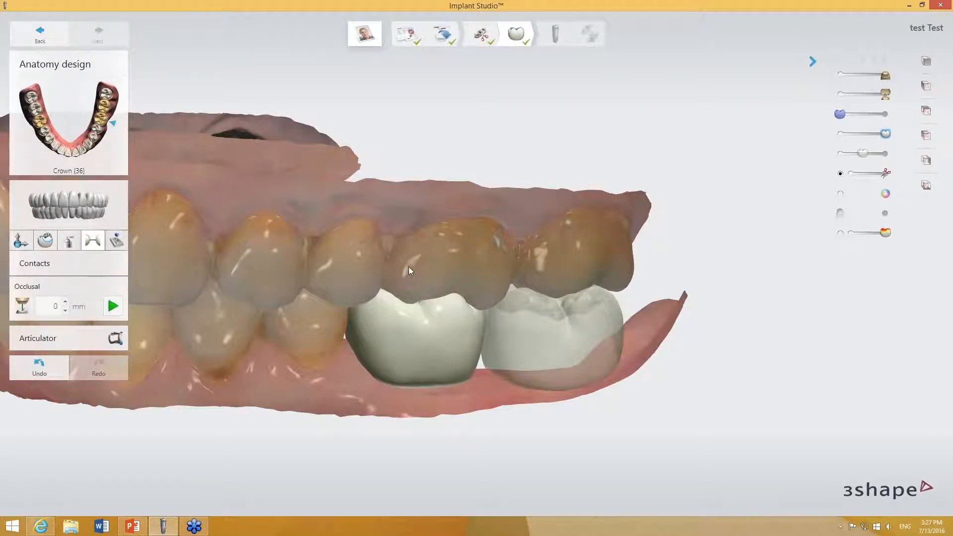
pyautogui.moveTo(422, 257)
pyautogui.mouseDown(button='right')
pyautogui.moveTo(428, 337)
pyautogui.moveTo(449, 334)
pyautogui.moveTo(412, 246)
pyautogui.mouseUp(button='right')
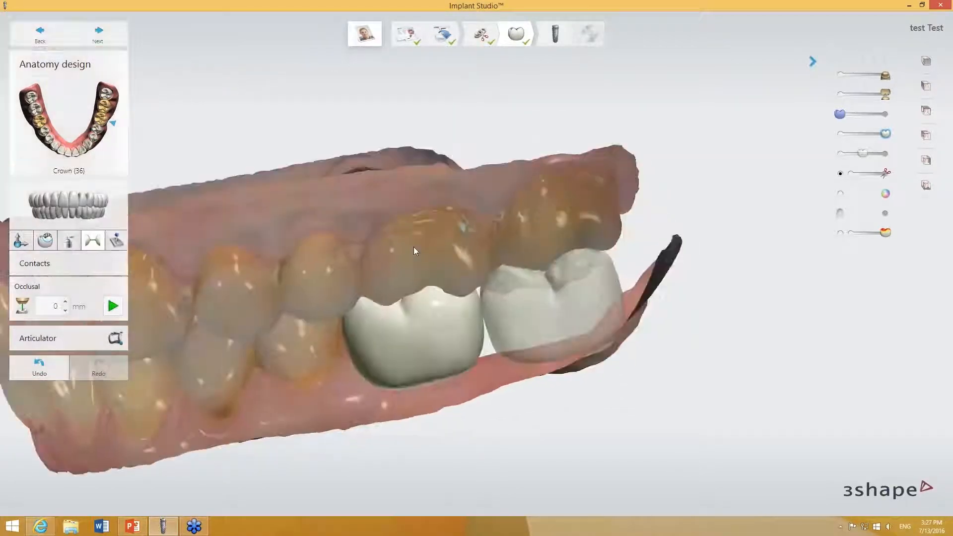
pyautogui.click(886, 93)
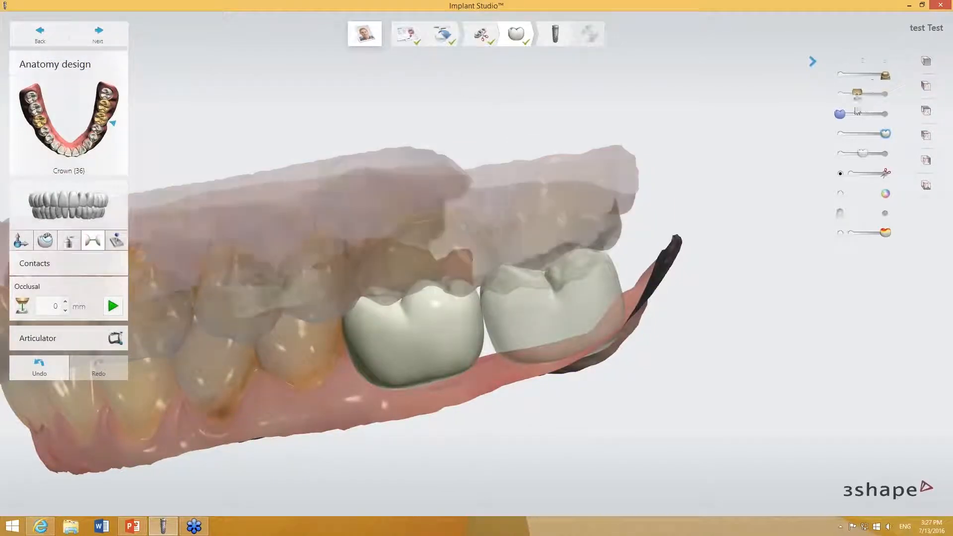
pyautogui.moveTo(462, 149); pyautogui.dragTo(372, 275, button='right')
pyautogui.moveTo(454, 285); pyautogui.dragTo(541, 366, button='right')
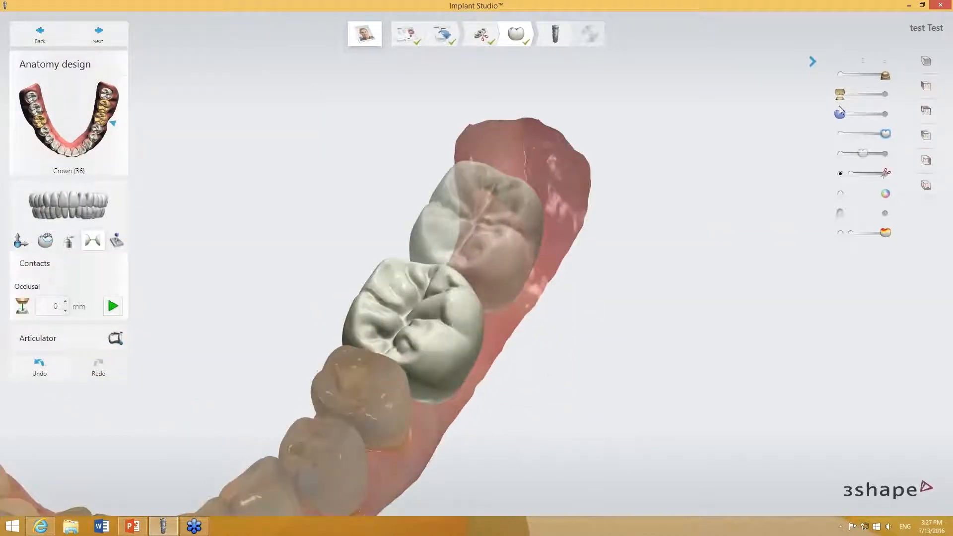
# Show the antagonist jaw and adapt crown 37 to it with an occlusal contact distance of 0.05 mm.
pyautogui.moveTo(839, 95); pyautogui.dragTo(886, 84)
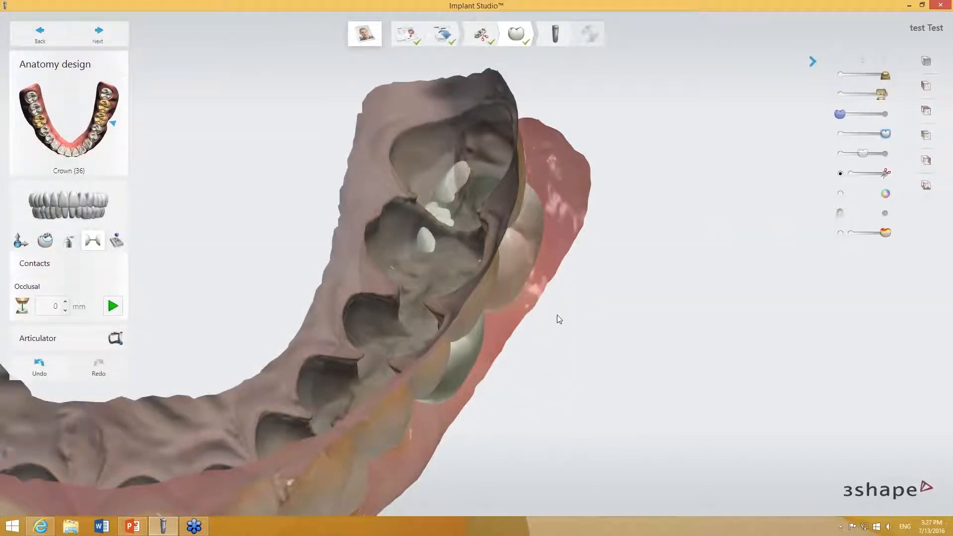
pyautogui.moveTo(558, 319); pyautogui.dragTo(383, 407, button='right')
pyautogui.click(510, 424)
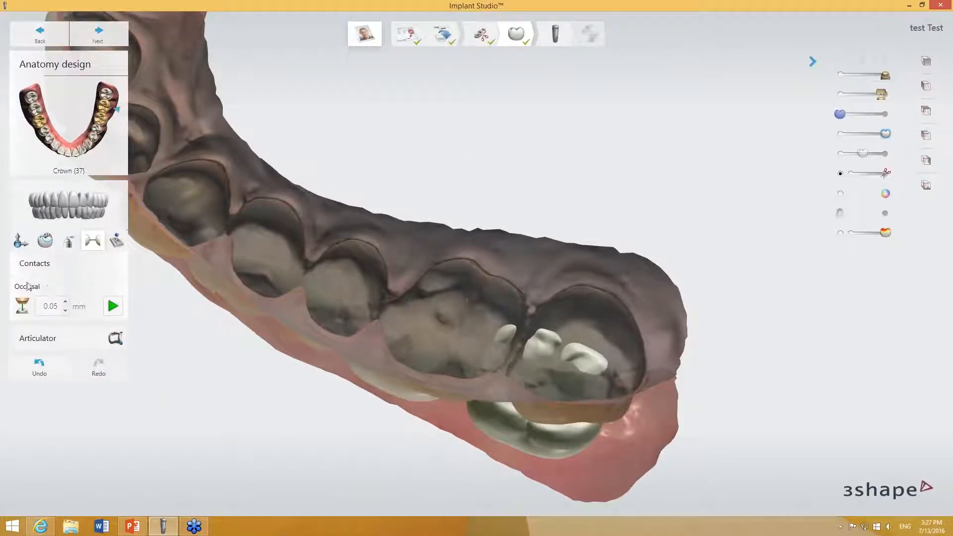
pyautogui.click(113, 305)
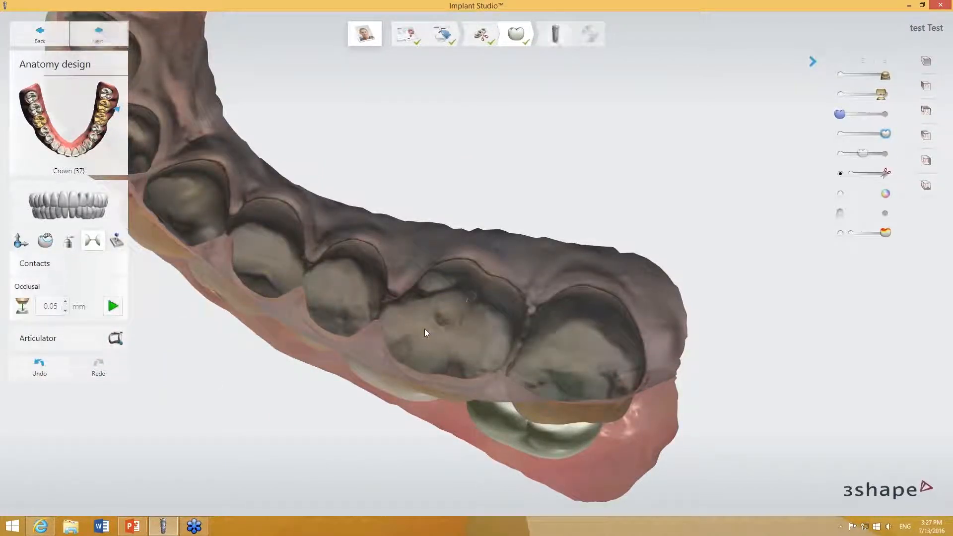
# Select crown 46 and adapt it to the antagonist with an occlusal contact distance of 0.05 mm.
pyautogui.moveTo(425, 329); pyautogui.dragTo(248, 478, button='right')
pyautogui.moveTo(284, 383); pyautogui.dragTo(340, 297, button='middle')
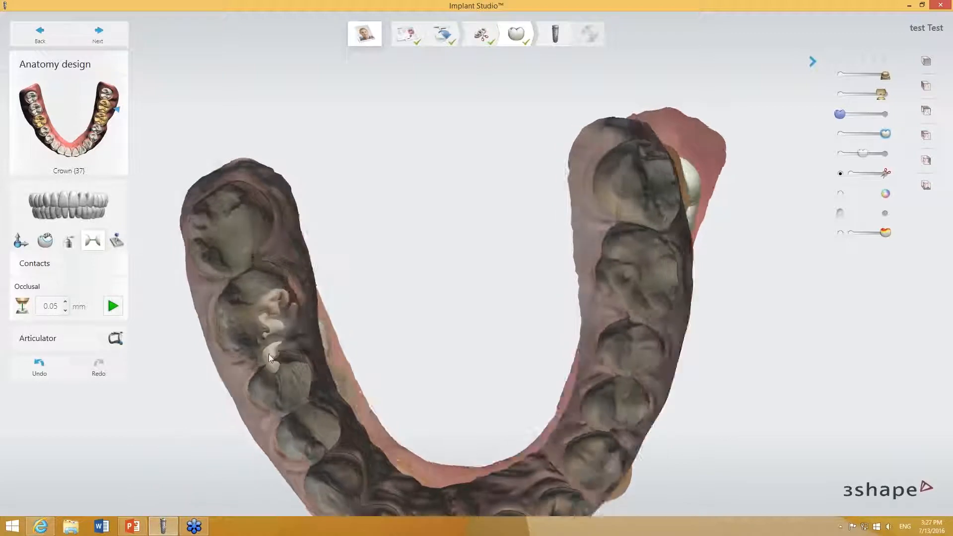
pyautogui.click(269, 353)
pyautogui.click(120, 306)
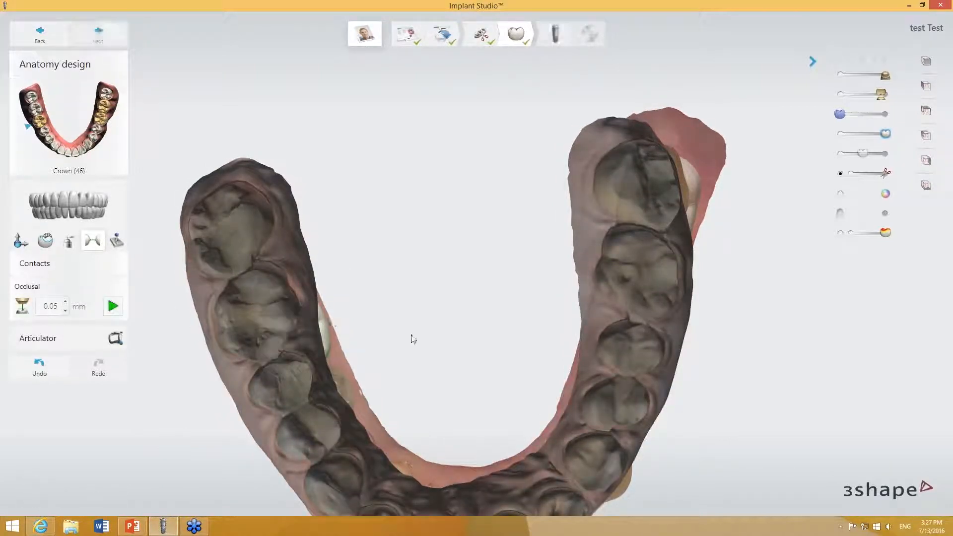
# Hide the antagonist and overlay the pre-preparation scan on crown 46 to compare their shapes.
pyautogui.moveTo(881, 94); pyautogui.dragTo(839, 94)
pyautogui.moveTo(408, 346); pyautogui.dragTo(255, 332, button='right')
pyautogui.moveTo(427, 308); pyautogui.dragTo(537, 278, button='middle')
pyautogui.moveTo(537, 278); pyautogui.dragTo(491, 271, button='right')
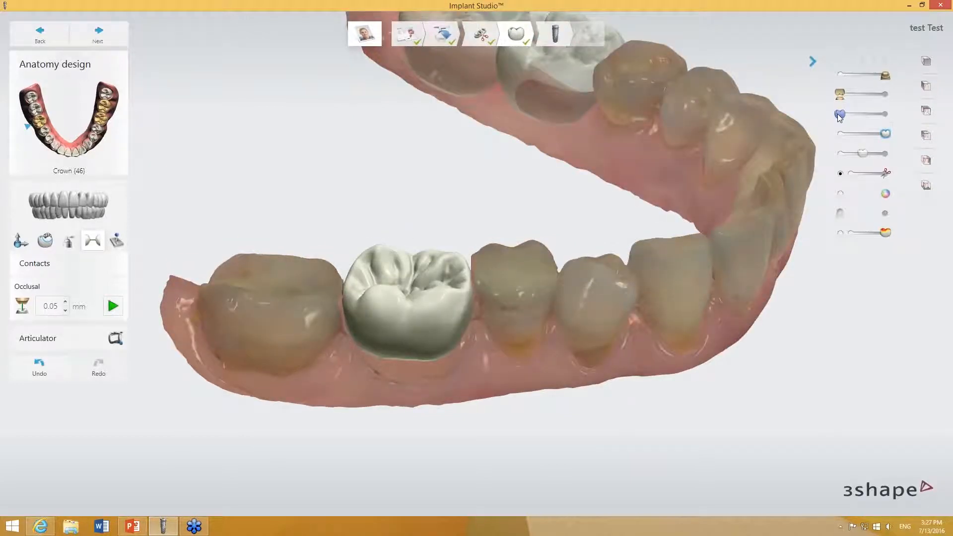
pyautogui.moveTo(839, 114); pyautogui.dragTo(885, 115)
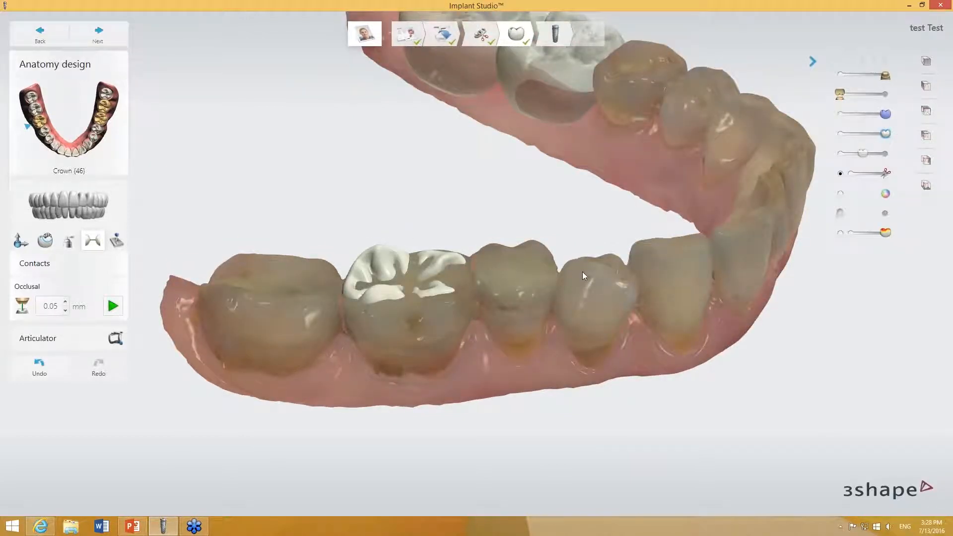
pyautogui.moveTo(582, 272); pyautogui.dragTo(406, 318, button='right')
pyautogui.moveTo(886, 114)
pyautogui.mouseDown()
pyautogui.moveTo(843, 115)
pyautogui.moveTo(885, 114)
pyautogui.mouseUp()
pyautogui.moveTo(596, 278); pyautogui.dragTo(486, 230, button='right')
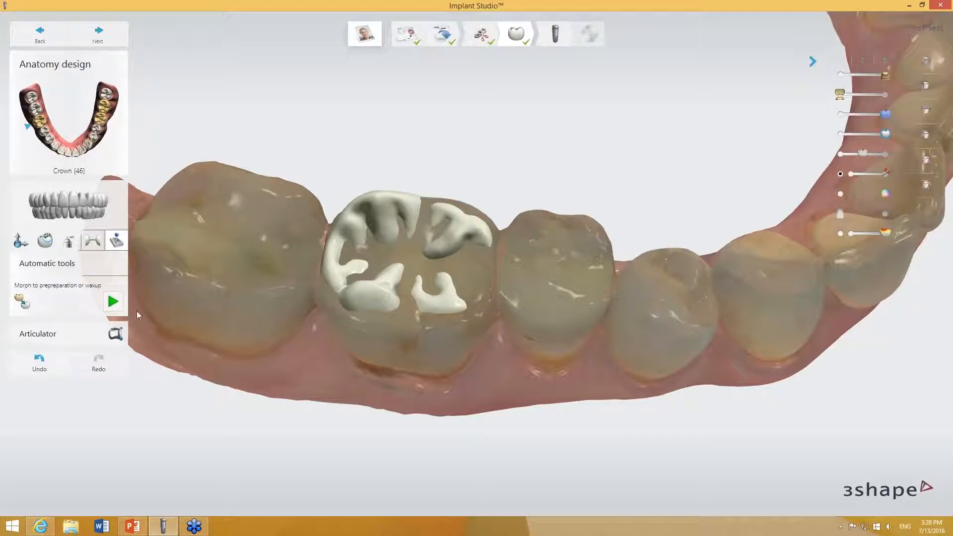
# Morph crown 46 to the pre-preparation scan with the automatic tool.
pyautogui.moveTo(410, 372); pyautogui.dragTo(405, 319, button='right')
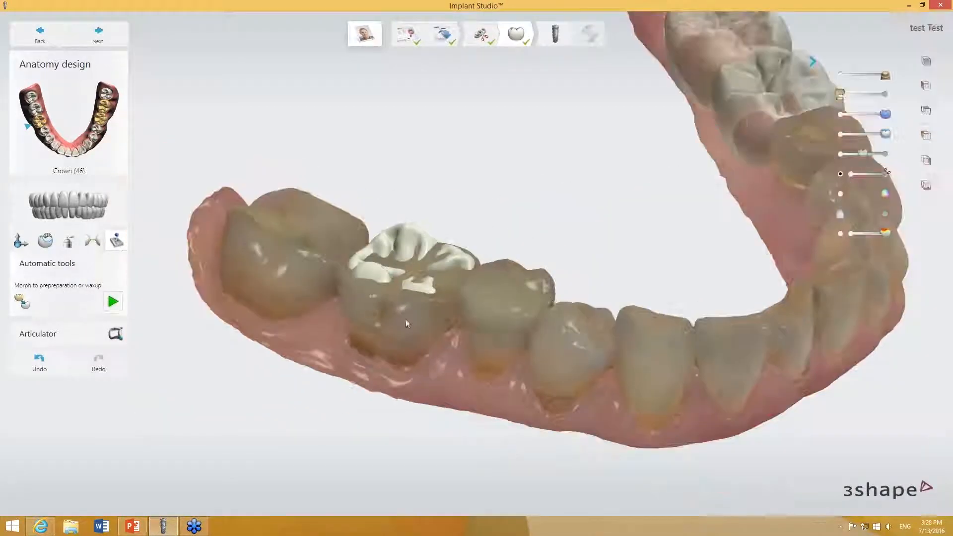
pyautogui.moveTo(445, 227); pyautogui.dragTo(395, 252, button='right')
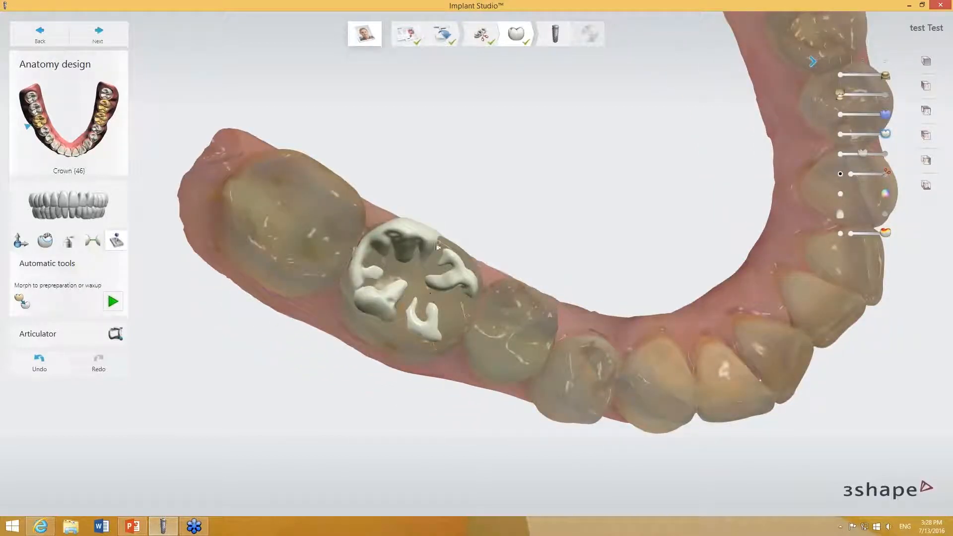
pyautogui.moveTo(341, 297); pyautogui.dragTo(163, 341, button='right')
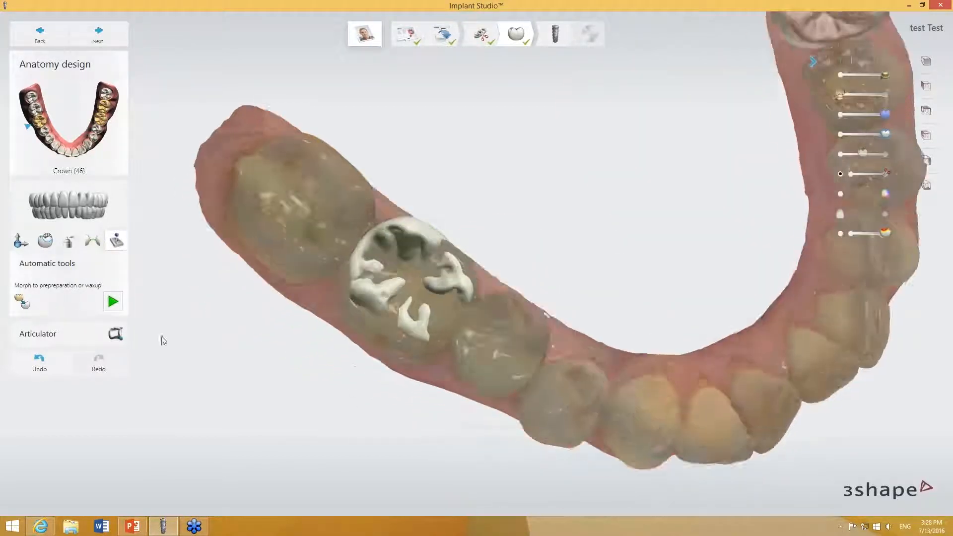
pyautogui.click(112, 302)
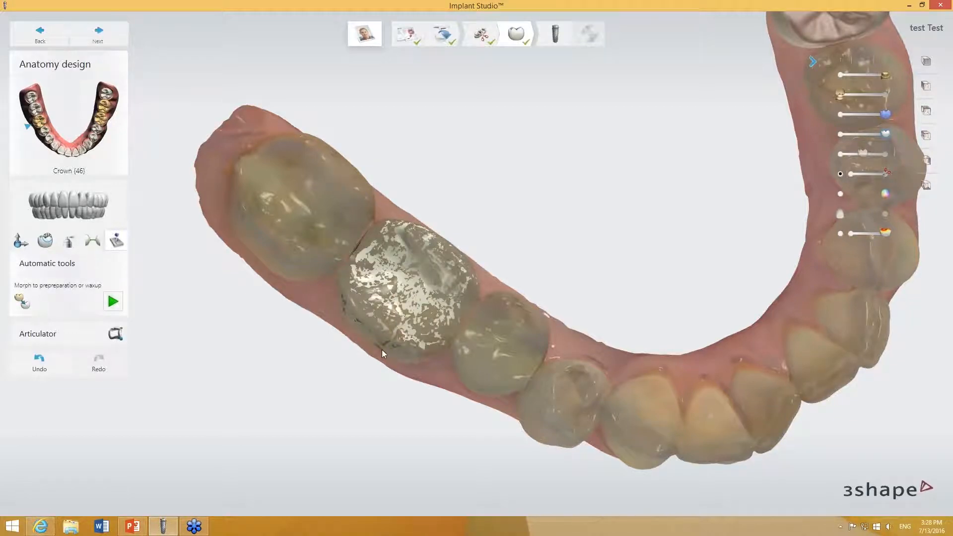
# Hide the pre-preparation scan and show it again to compare it with the morphed crown 46.
pyautogui.moveTo(382, 349); pyautogui.dragTo(445, 294, button='right')
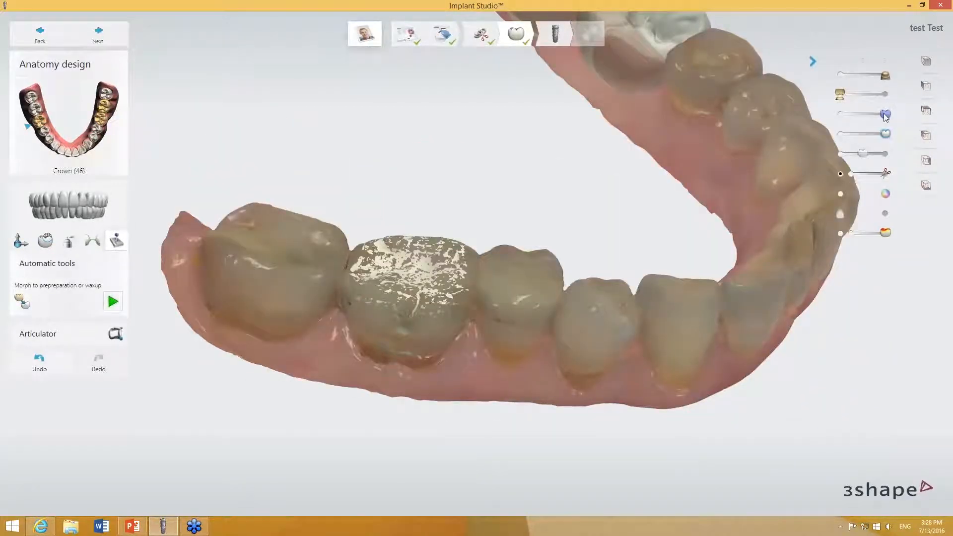
pyautogui.moveTo(885, 115); pyautogui.dragTo(811, 122)
pyautogui.moveTo(811, 123); pyautogui.dragTo(524, 285, button='right')
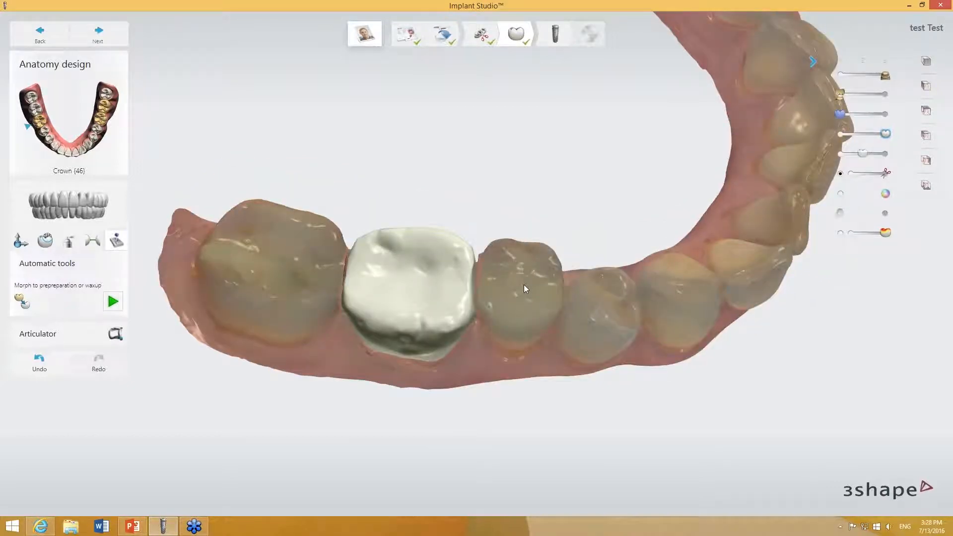
pyautogui.moveTo(840, 114); pyautogui.dragTo(879, 113)
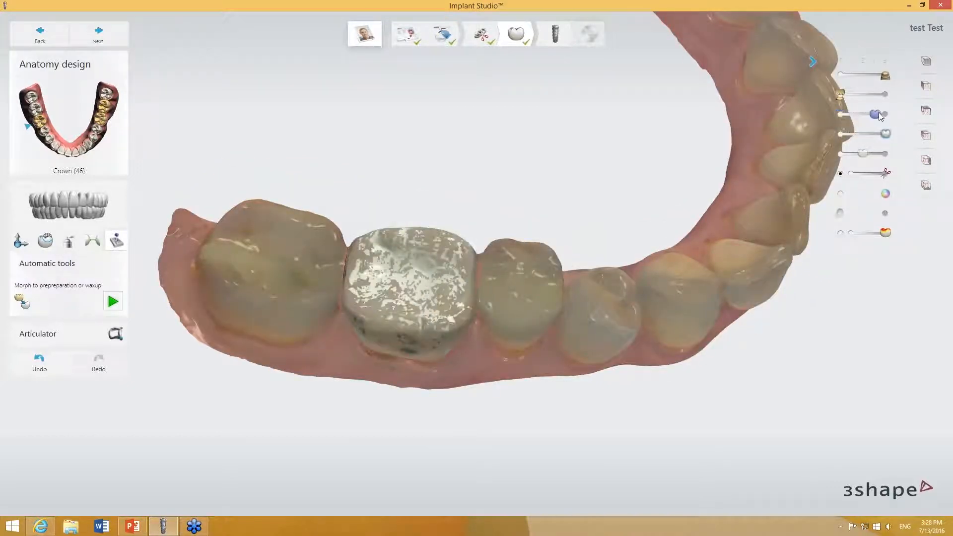
pyautogui.moveTo(645, 291); pyautogui.dragTo(761, 183, button='right')
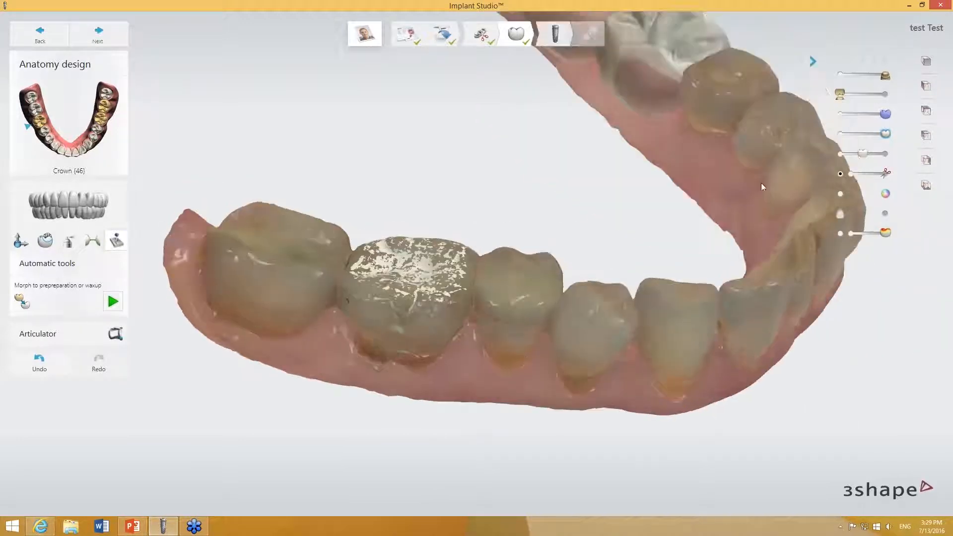
# Hide the pre-preparation scan and show the antagonist jaw to inspect all the crowns in occlusion.
pyautogui.moveTo(886, 114); pyautogui.dragTo(840, 114)
pyautogui.moveTo(465, 276); pyautogui.dragTo(602, 287, button='right')
pyautogui.click(840, 173)
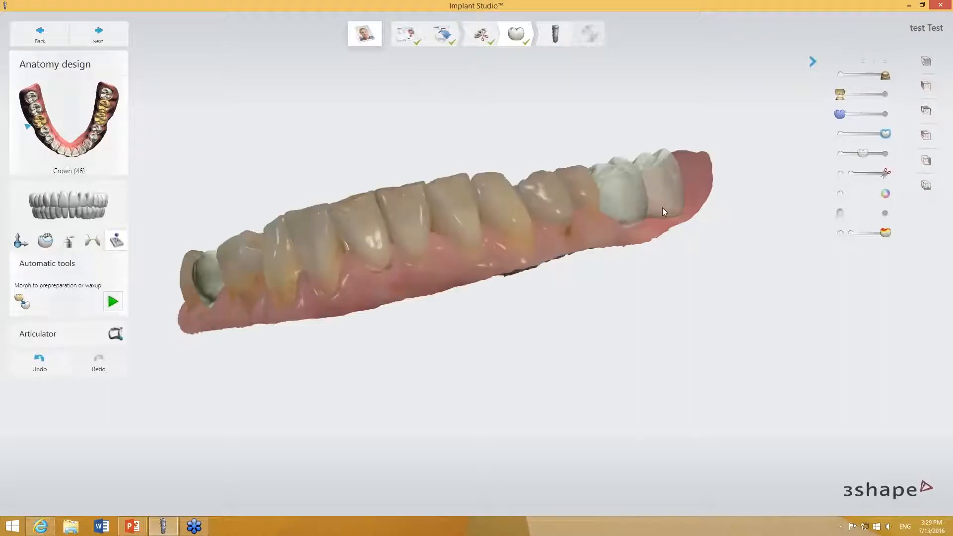
pyautogui.moveTo(663, 207); pyautogui.dragTo(826, 254, button='right')
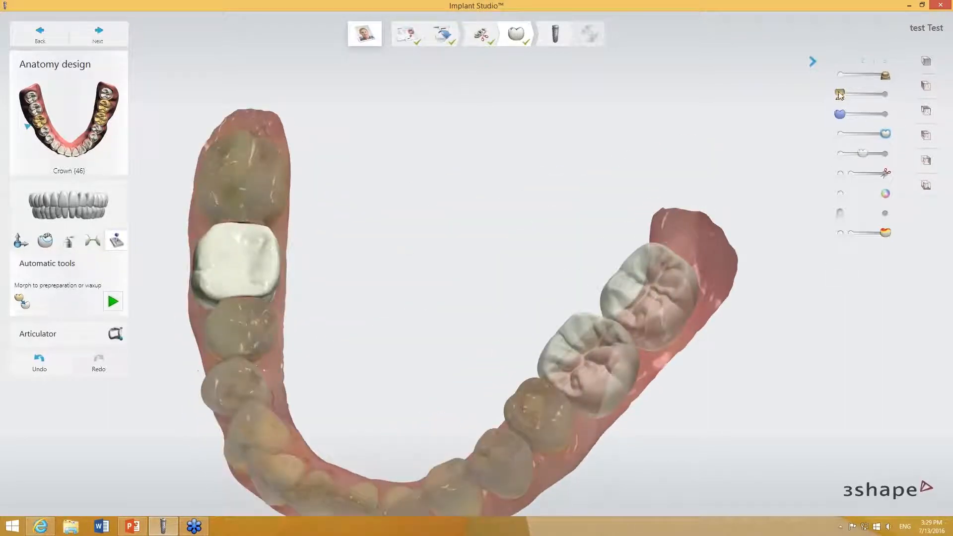
pyautogui.moveTo(840, 95); pyautogui.dragTo(885, 94)
pyautogui.moveTo(745, 208); pyautogui.dragTo(609, 225, button='right')
pyautogui.scroll(-4, 487, 256)
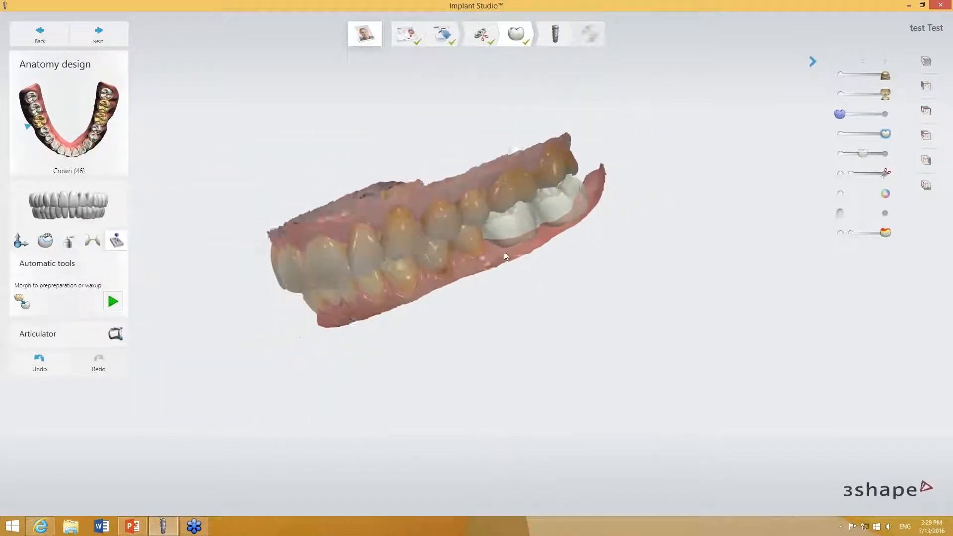
# Open the virtual articulator around the occluded jaw models.
pyautogui.moveTo(506, 257); pyautogui.dragTo(478, 277, button='right')
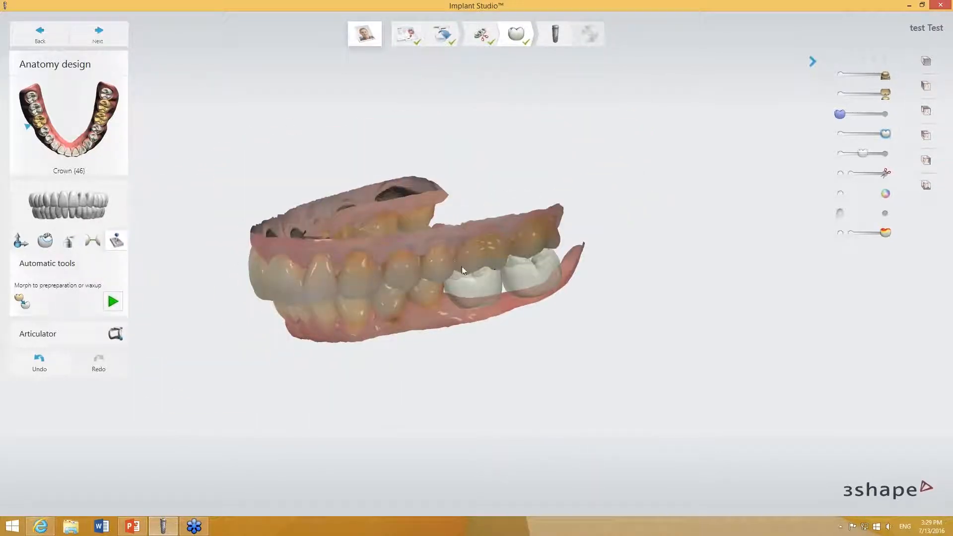
pyautogui.moveTo(401, 253); pyautogui.dragTo(310, 297, button='right')
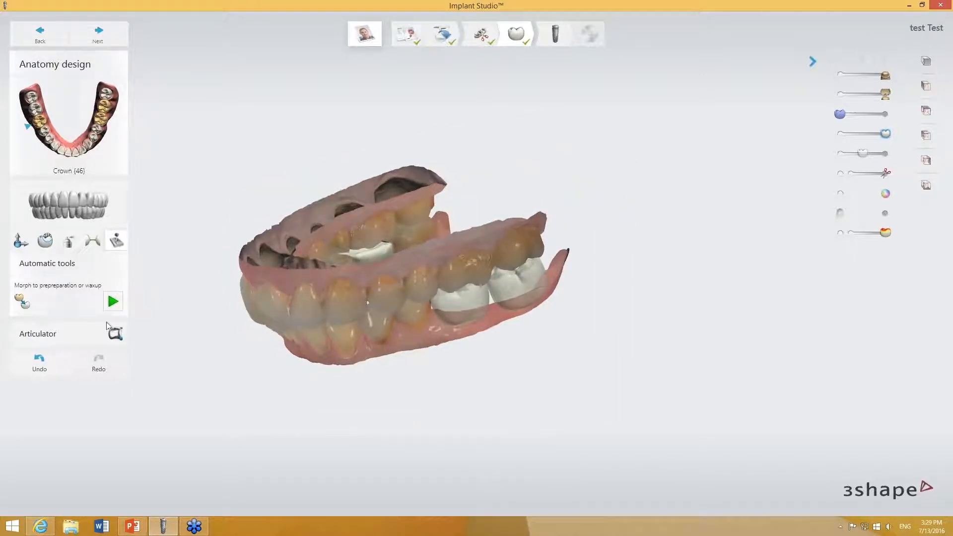
pyautogui.click(114, 336)
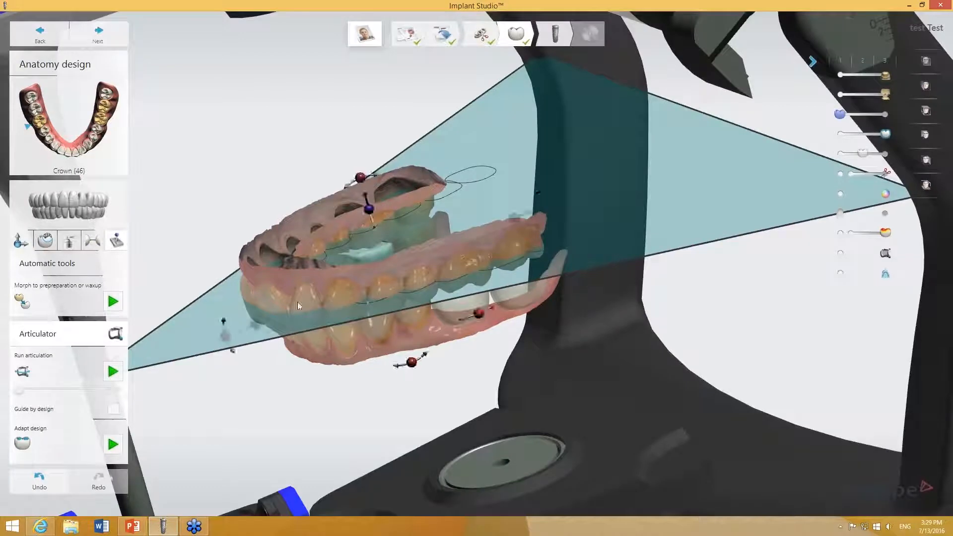
pyautogui.scroll(-5, 299, 301)
pyautogui.moveTo(296, 309); pyautogui.dragTo(611, 307, button='right')
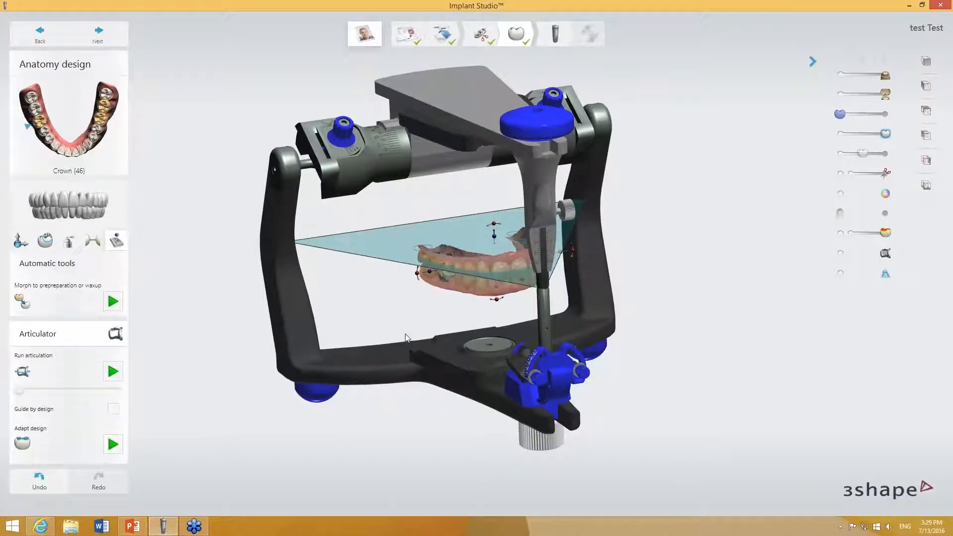
# Raise the jaw models relative to the articulator's occlusal plane and fine-tune their tilt from the front.
pyautogui.moveTo(385, 316); pyautogui.dragTo(445, 326, button='right')
pyautogui.moveTo(446, 366); pyautogui.dragTo(417, 318, button='right')
pyautogui.scroll(3, 471, 293)
pyautogui.scroll(2, 473, 297)
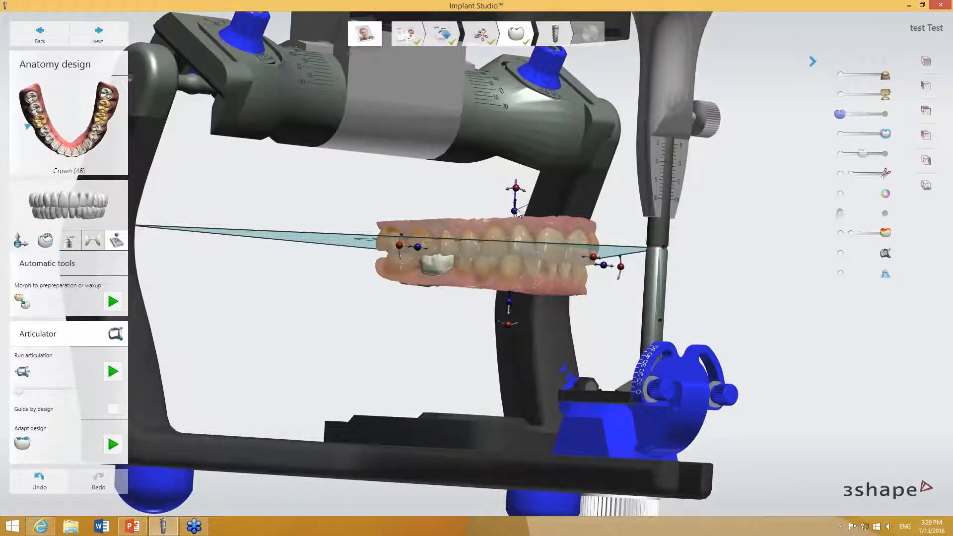
pyautogui.moveTo(516, 199); pyautogui.dragTo(515, 198)
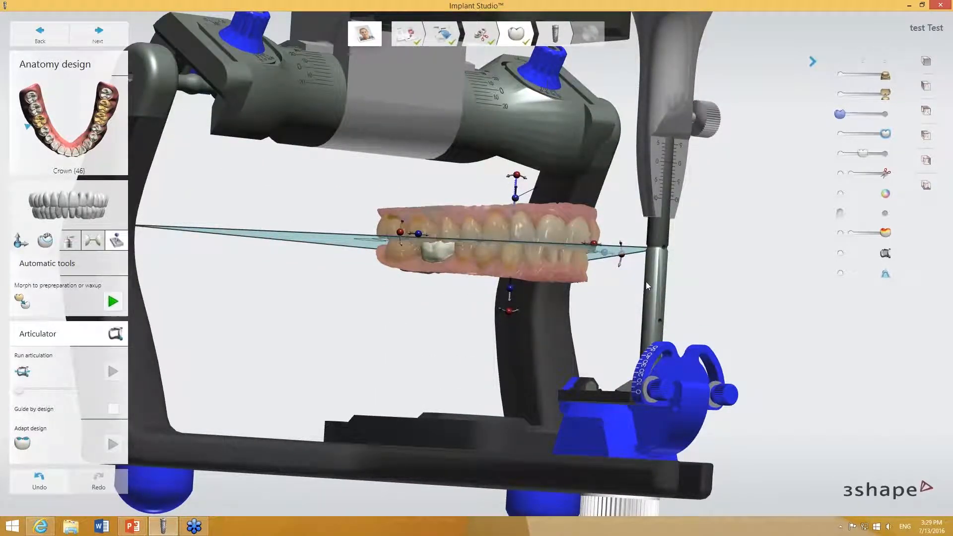
pyautogui.moveTo(647, 286); pyautogui.dragTo(566, 297, button='right')
pyautogui.moveTo(668, 249); pyautogui.dragTo(669, 255)
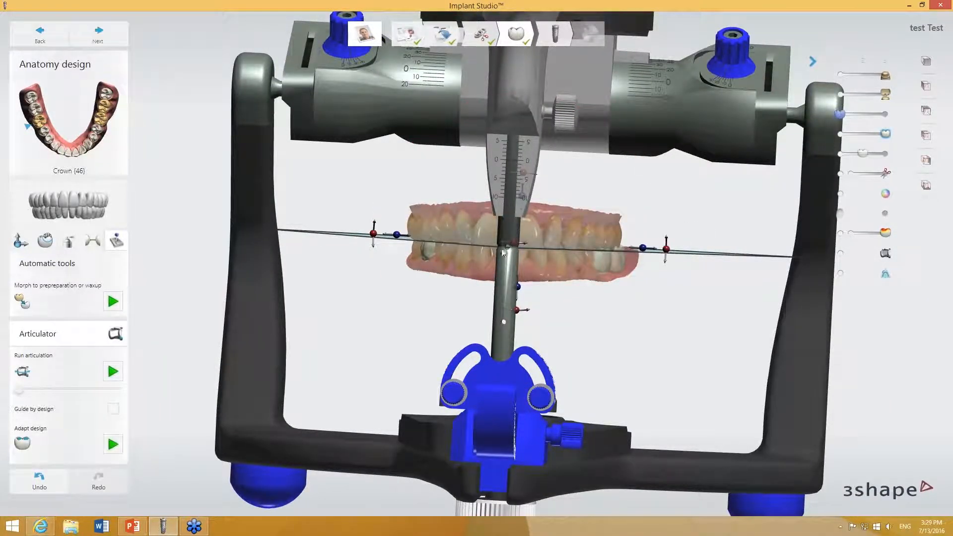
# Run the articulation simulation on the positioned jaw models.
pyautogui.moveTo(610, 300); pyautogui.dragTo(704, 313, button='right')
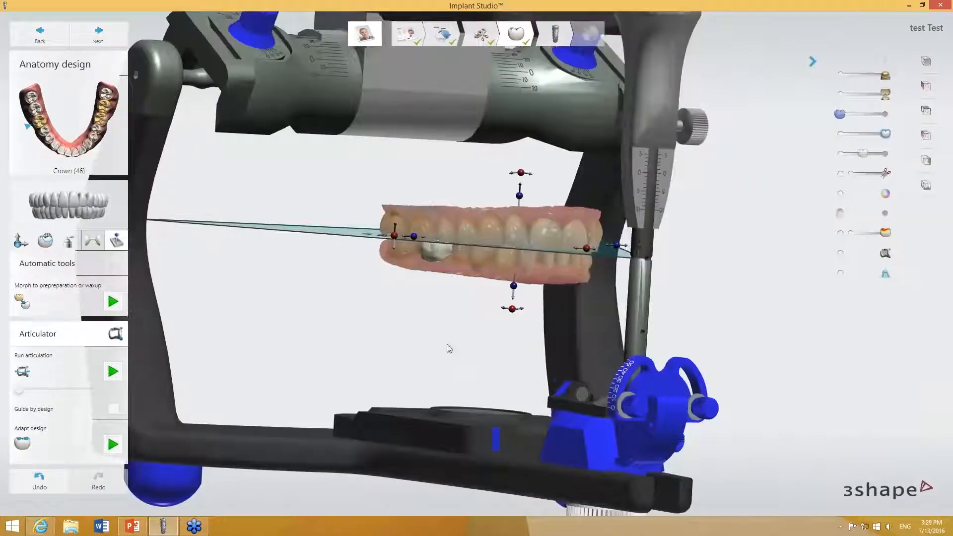
pyautogui.scroll(-2, 402, 335)
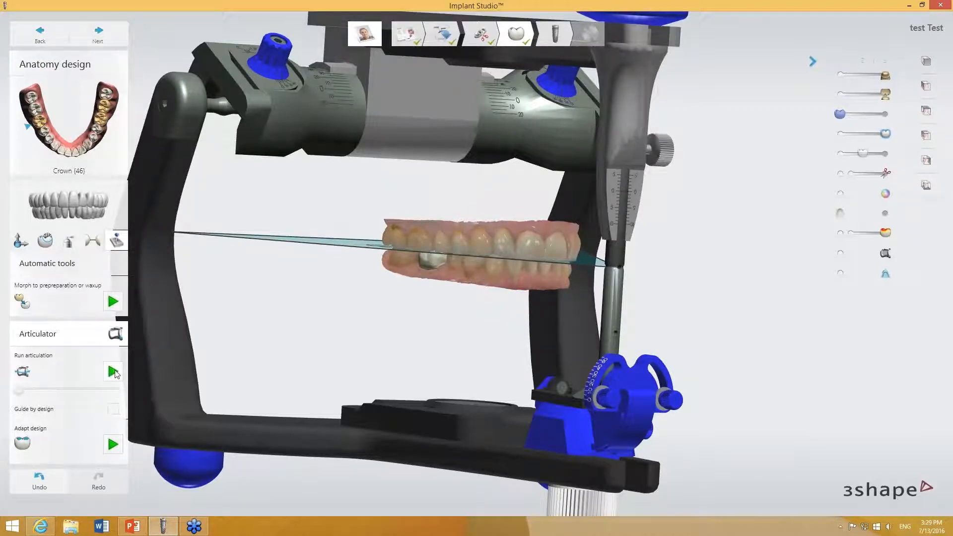
pyautogui.click(113, 372)
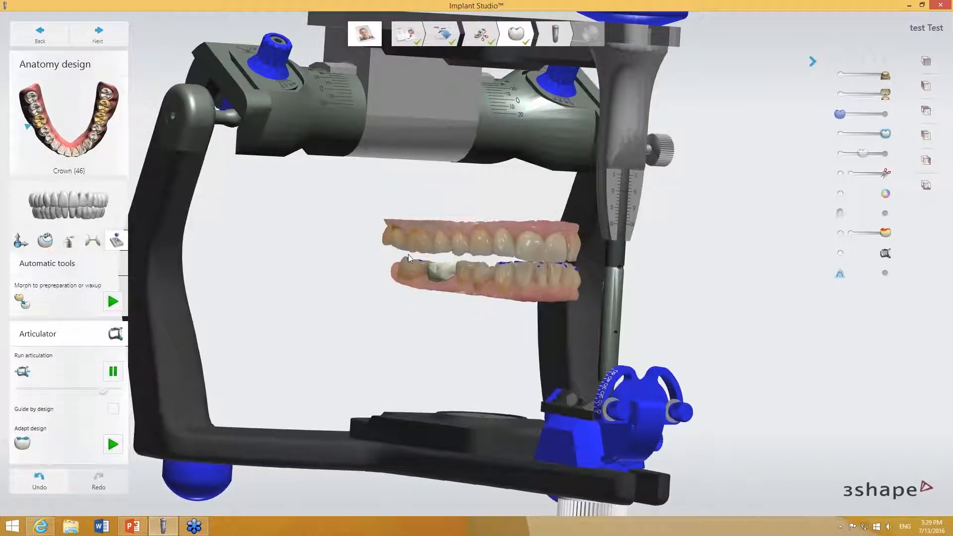
# Hide the antagonist jaw and inspect the articulation contact marks on crowns 36 and 37.
pyautogui.moveTo(885, 94); pyautogui.dragTo(840, 93)
pyautogui.moveTo(466, 325); pyautogui.dragTo(573, 372, button='right')
pyautogui.scroll(6, 580, 363)
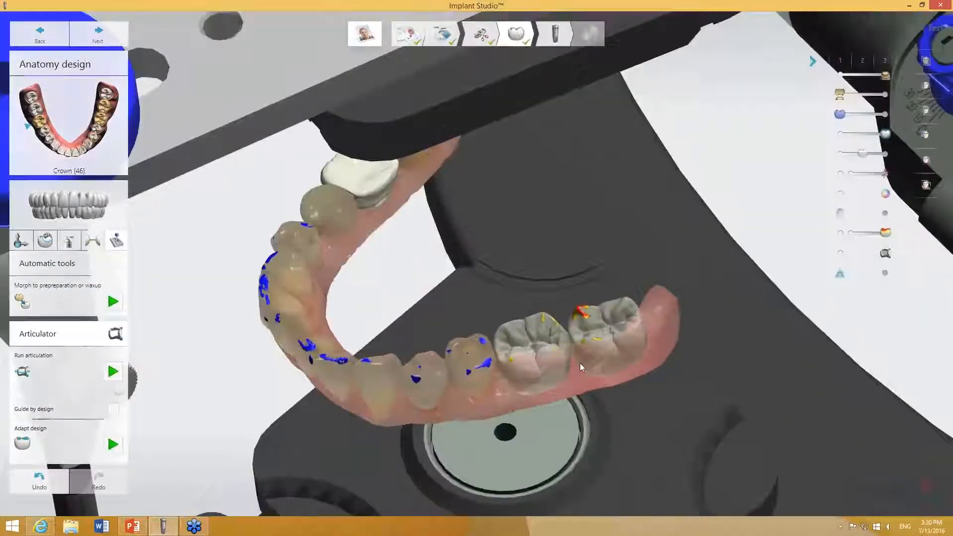
pyautogui.scroll(2, 533, 373)
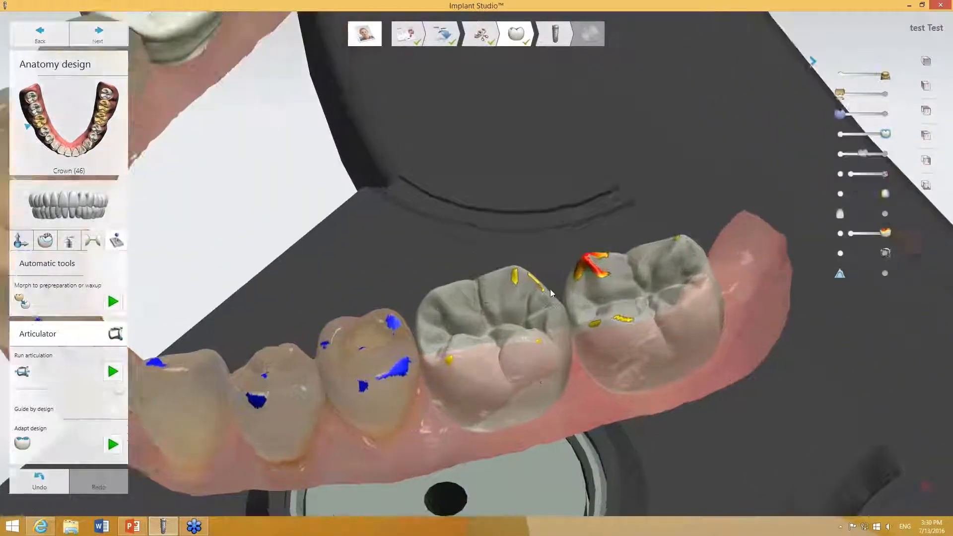
# Show the antagonist jaw again and replay the articulation to watch how it meets the crowns.
pyautogui.moveTo(840, 94); pyautogui.dragTo(897, 94)
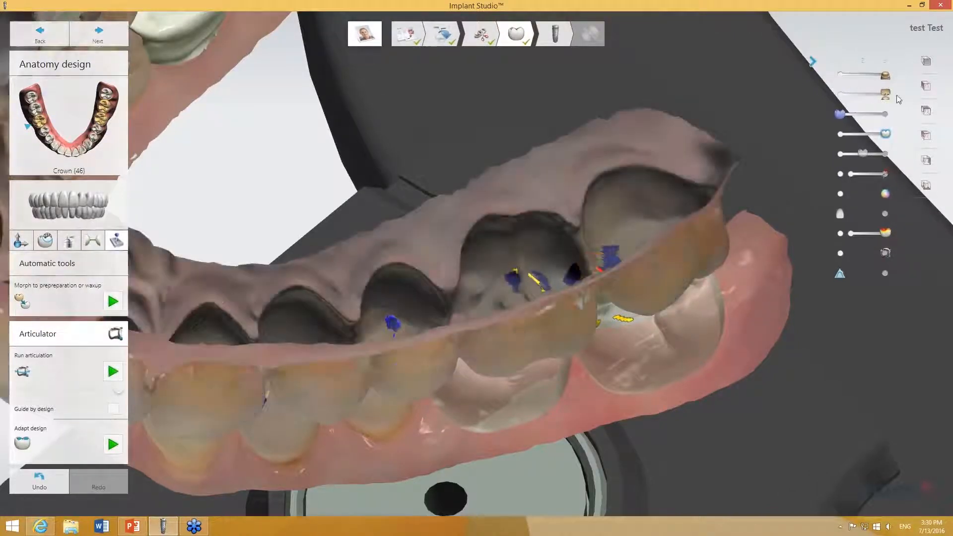
pyautogui.moveTo(621, 268); pyautogui.dragTo(99, 396, button='right')
pyautogui.click(113, 372)
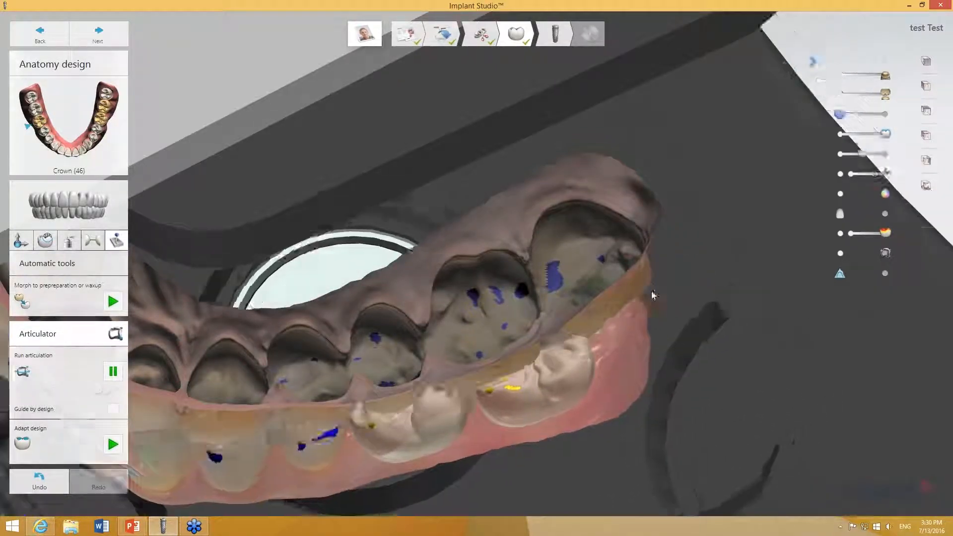
# Hide the antagonist jaw, check the contact marks on the lower molar crowns and adapt the crown design to the articulation.
pyautogui.moveTo(886, 96); pyautogui.dragTo(836, 95)
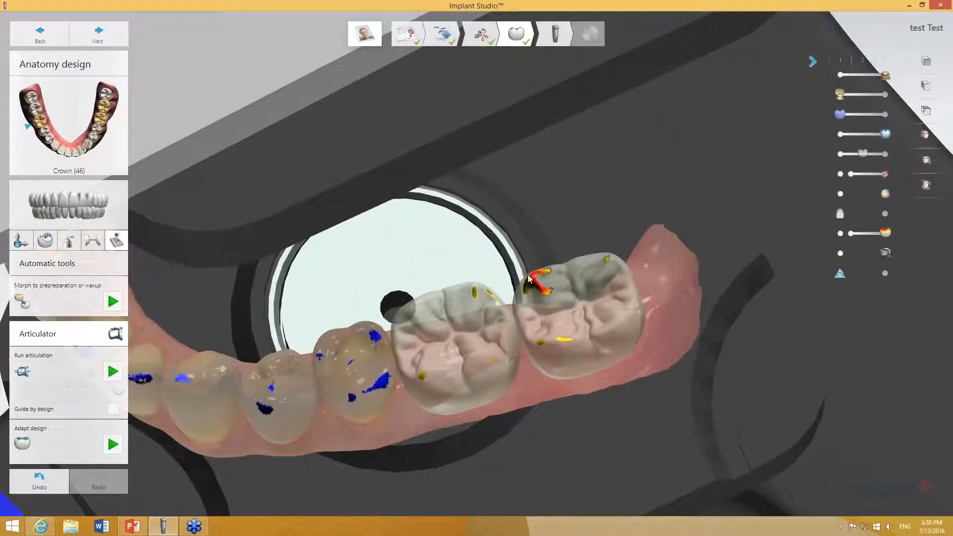
pyautogui.scroll(2, 529, 279)
pyautogui.moveTo(530, 337); pyautogui.dragTo(534, 272, button='right')
pyautogui.scroll(-3, 527, 281)
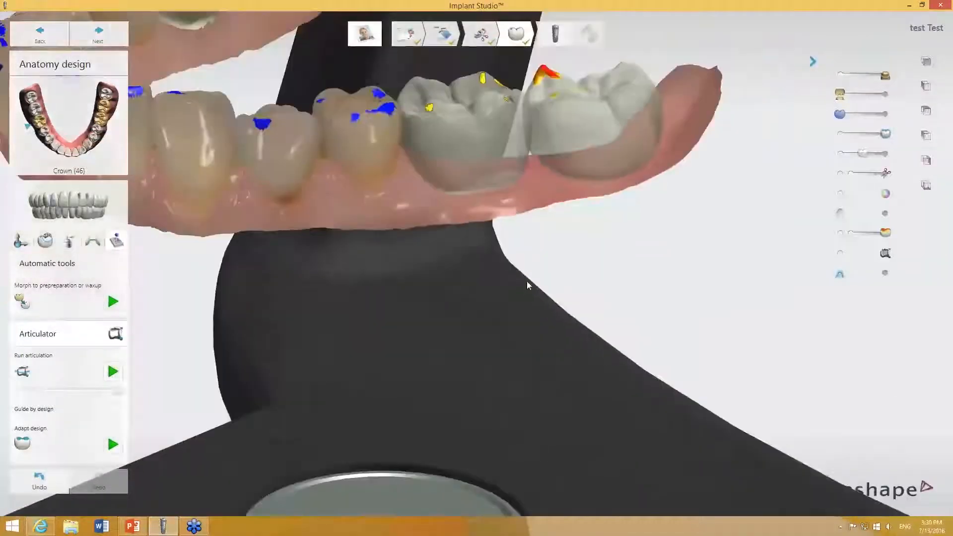
pyautogui.moveTo(514, 315); pyautogui.dragTo(490, 321, button='right')
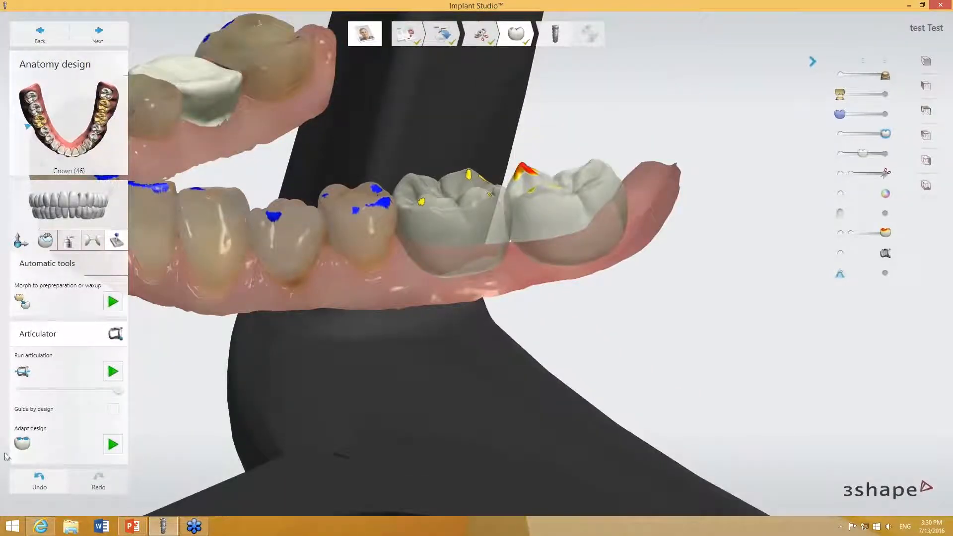
pyautogui.click(113, 444)
# Run the articulation again with the adapted crowns and view the lower jaw in the articulator from both sides.
pyautogui.scroll(6, 516, 179)
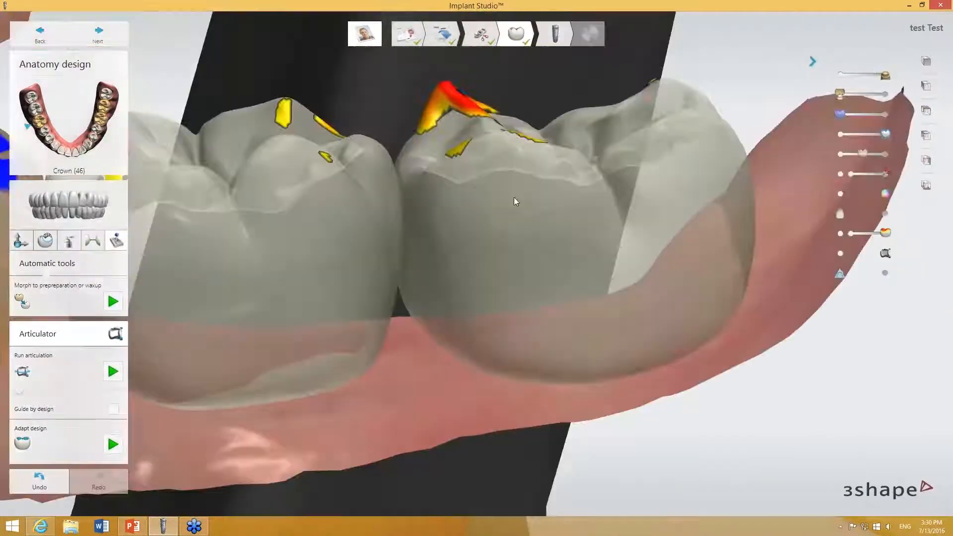
pyautogui.moveTo(514, 198); pyautogui.dragTo(514, 223, button='right')
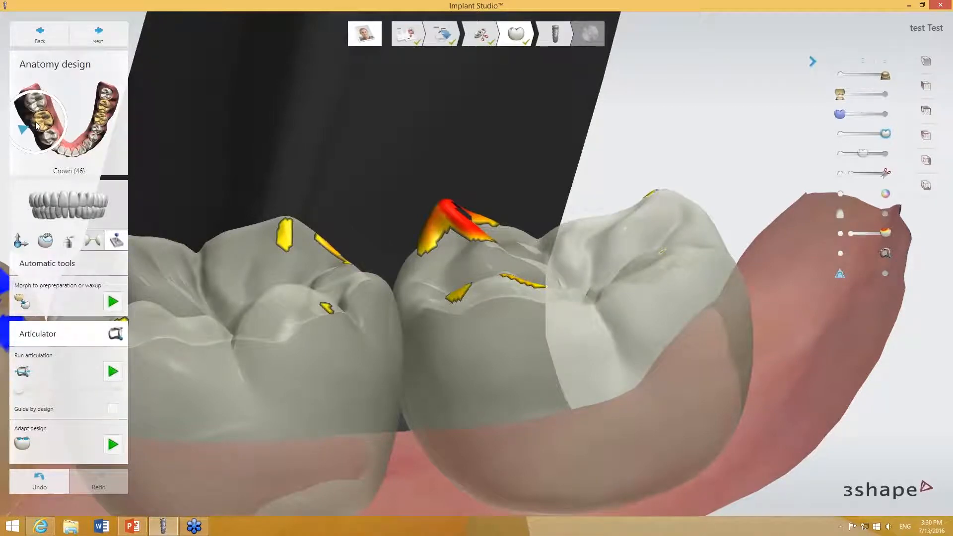
pyautogui.moveTo(367, 231); pyautogui.dragTo(412, 121, button='right')
pyautogui.scroll(3, 398, 83)
pyautogui.scroll(-5, 453, 107)
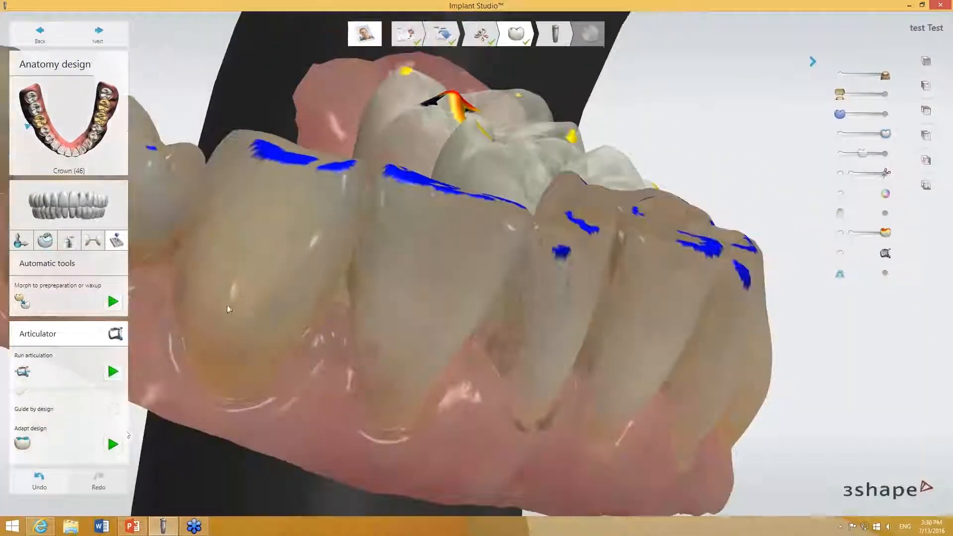
pyautogui.click(112, 371)
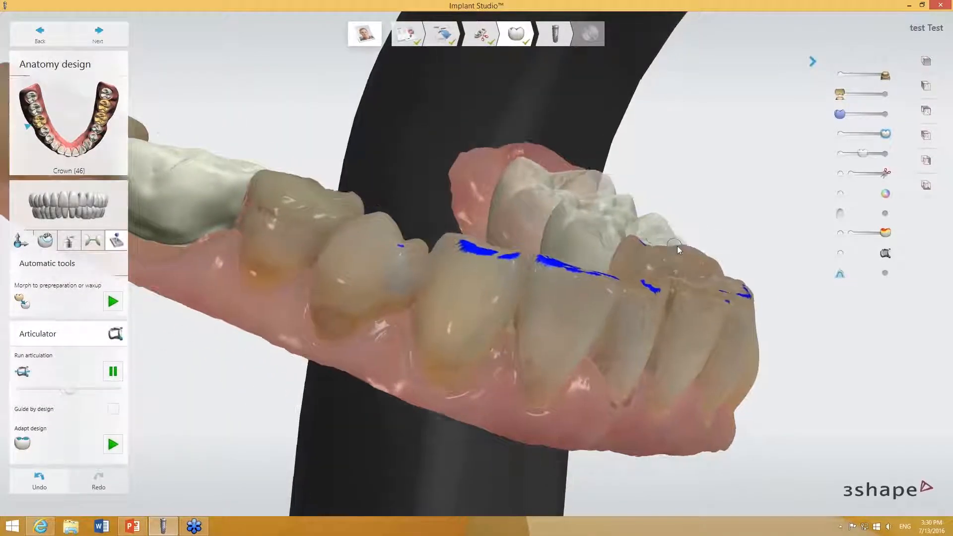
pyautogui.scroll(-5, 677, 245)
pyautogui.scroll(-5, 672, 248)
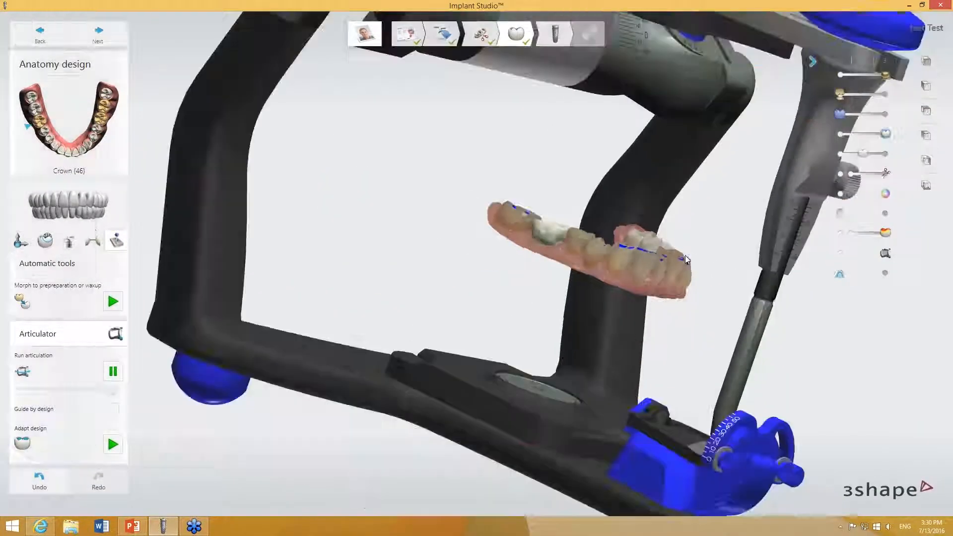
pyautogui.moveTo(685, 255); pyautogui.dragTo(392, 251, button='right')
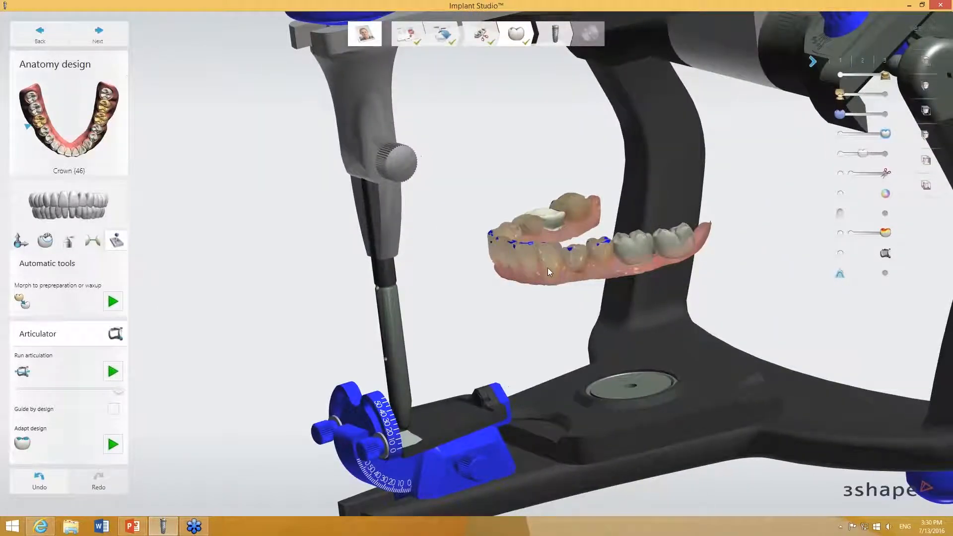
# Examine the occlusal surfaces of crowns 36 and 37 for remaining contact marks.
pyautogui.moveTo(548, 272); pyautogui.dragTo(538, 222, button='right')
pyautogui.scroll(3, 526, 259)
pyautogui.scroll(5, 526, 278)
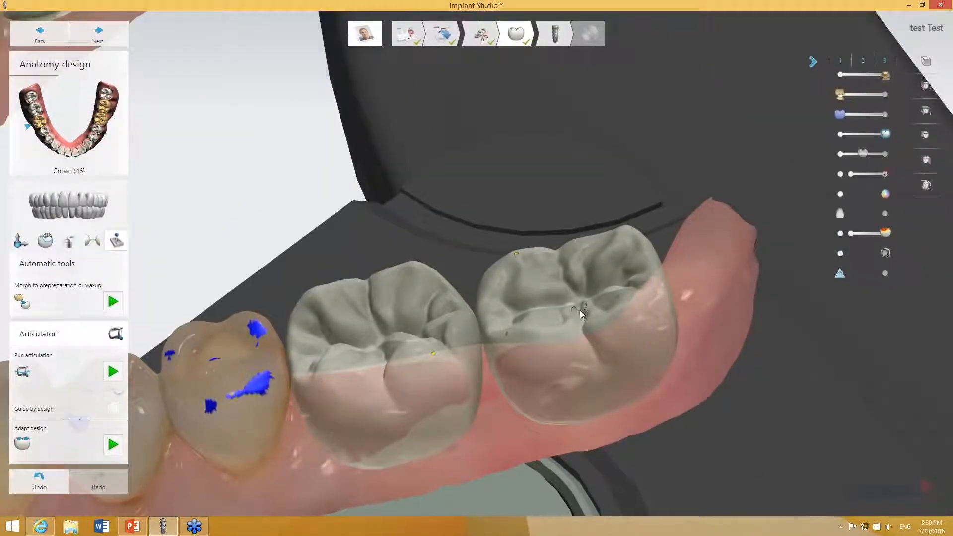
pyautogui.scroll(-3, 578, 310)
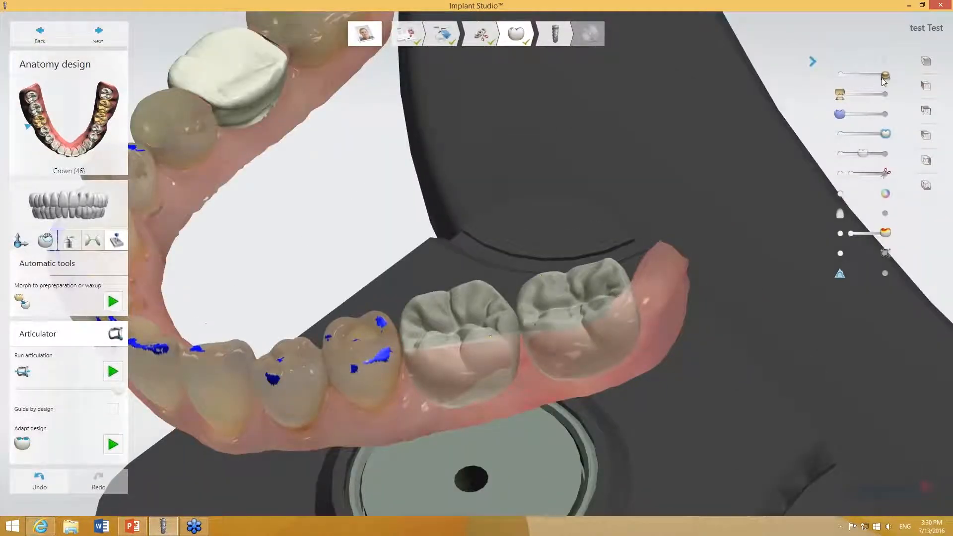
# Show the antagonist jaw and inspect how both jaws close together in the articulator.
pyautogui.moveTo(844, 101); pyautogui.dragTo(893, 90)
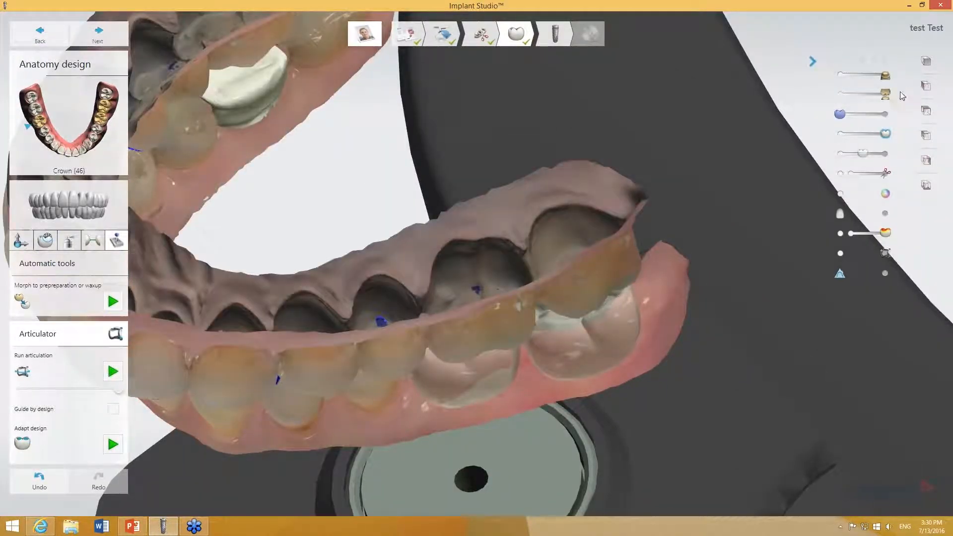
pyautogui.moveTo(527, 263); pyautogui.dragTo(538, 230, button='right')
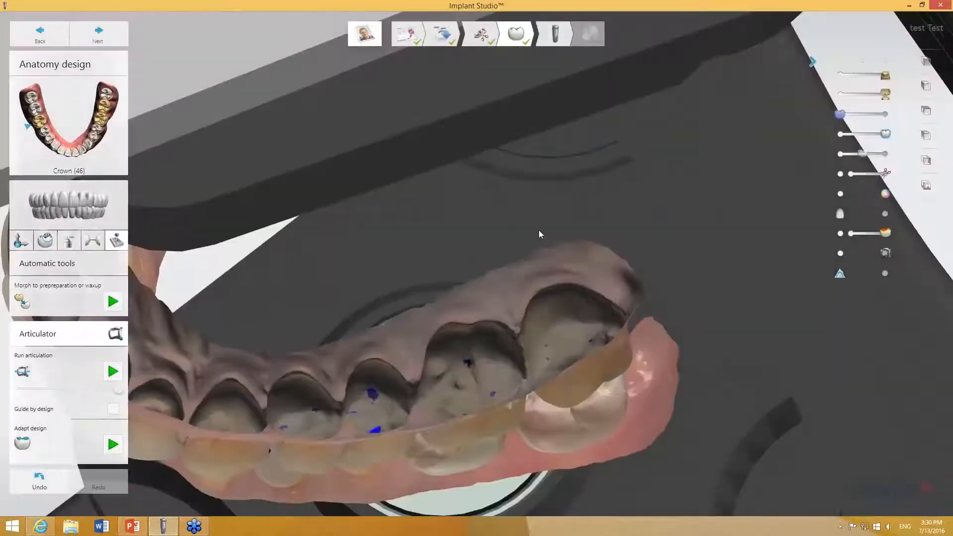
pyautogui.scroll(-3, 538, 231)
pyautogui.scroll(-3, 512, 290)
pyautogui.moveTo(488, 356); pyautogui.dragTo(619, 243, button='right')
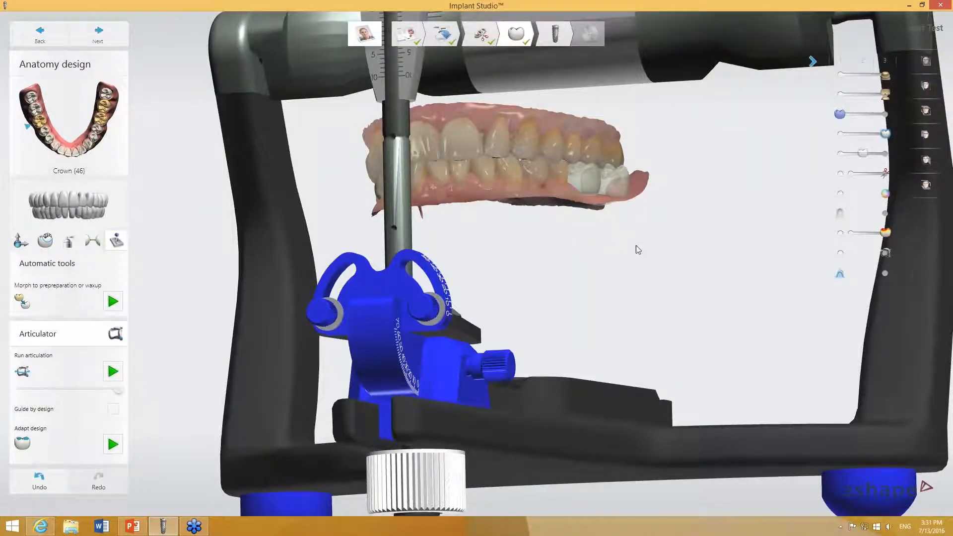
pyautogui.scroll(-2, 632, 245)
pyautogui.moveTo(634, 250); pyautogui.dragTo(499, 227, button='right')
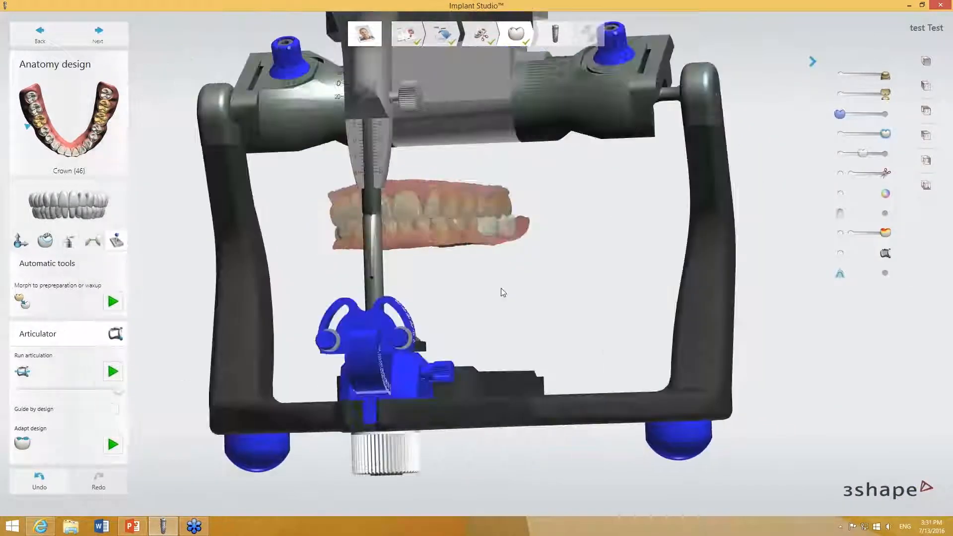
# Close the articulator and view crowns 36 and 37 in occlusion from the side.
pyautogui.click(115, 335)
pyautogui.moveTo(255, 334); pyautogui.dragTo(349, 241, button='right')
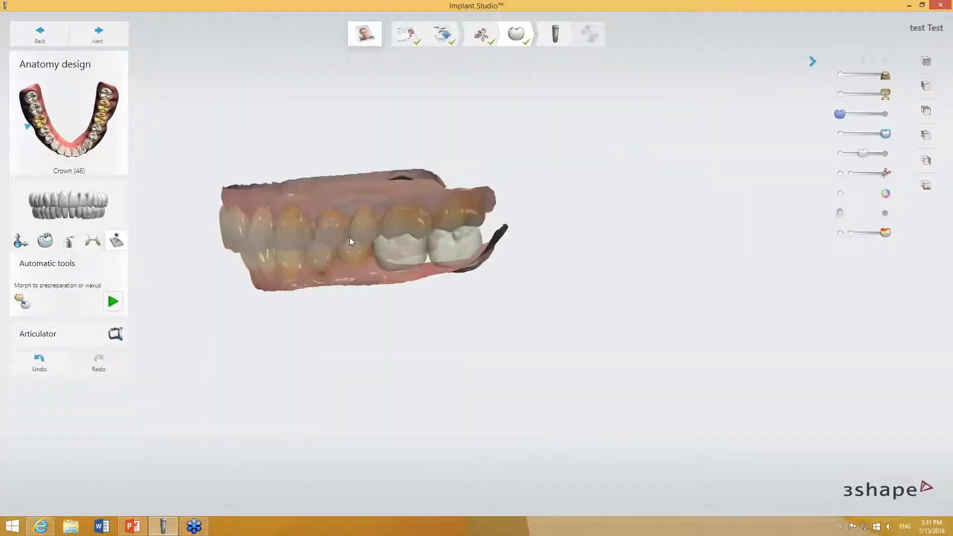
pyautogui.scroll(1, 349, 242)
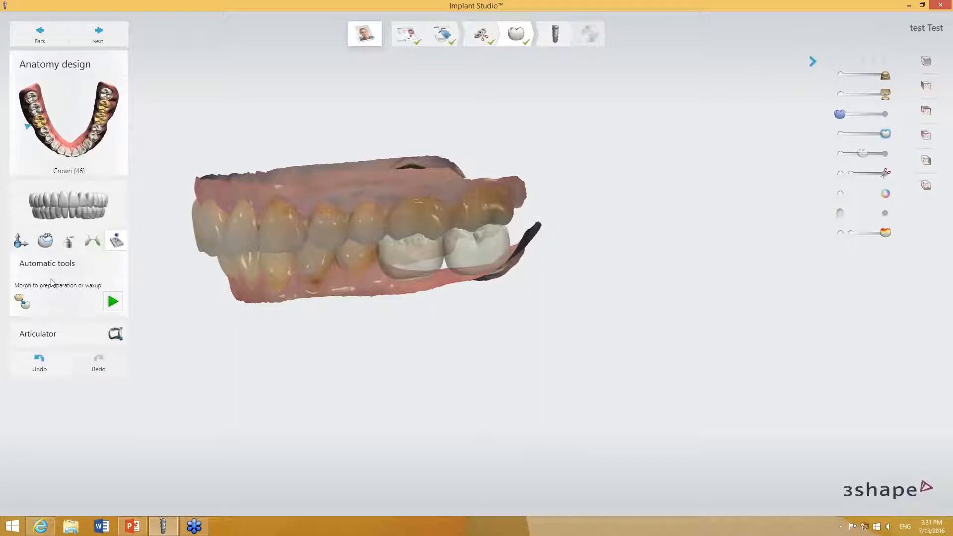
pyautogui.moveTo(327, 265); pyautogui.dragTo(389, 229, button='middle')
pyautogui.scroll(1, 528, 272)
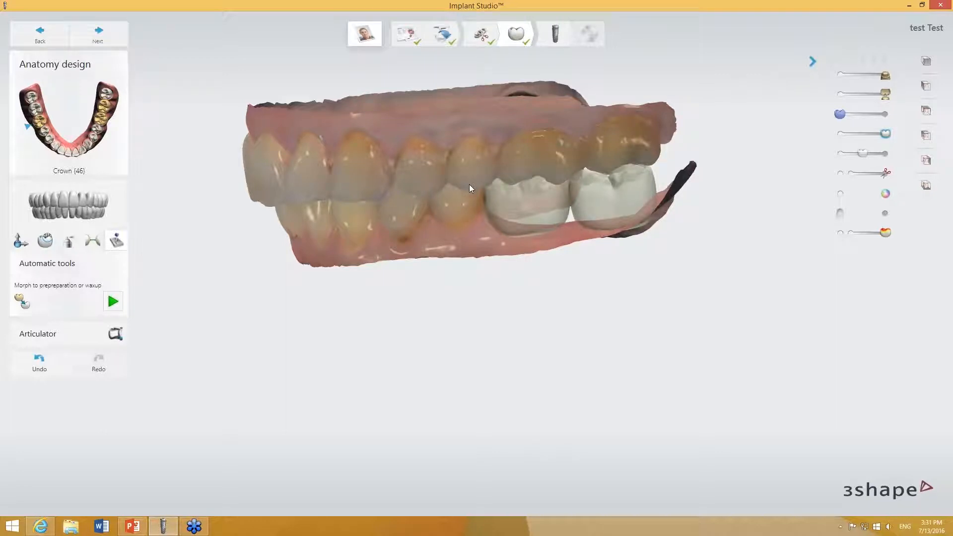